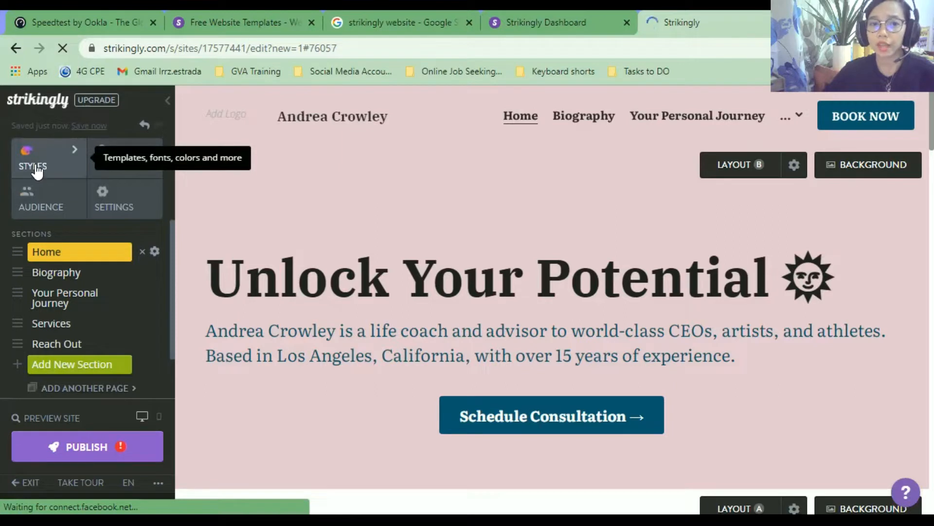
Open the site style settings and expand the section layout options.
left_click(34, 170)
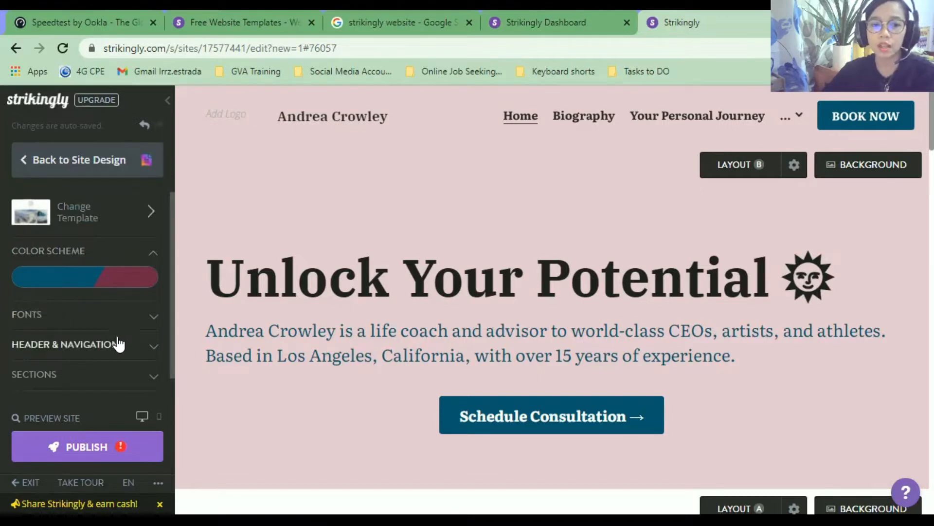
left_click(133, 379)
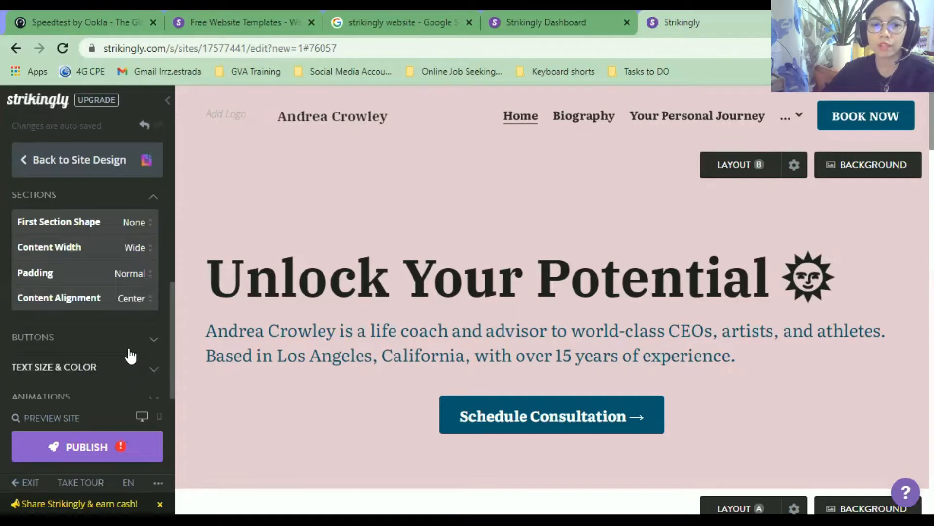
scroll(98, 328, "down", 1)
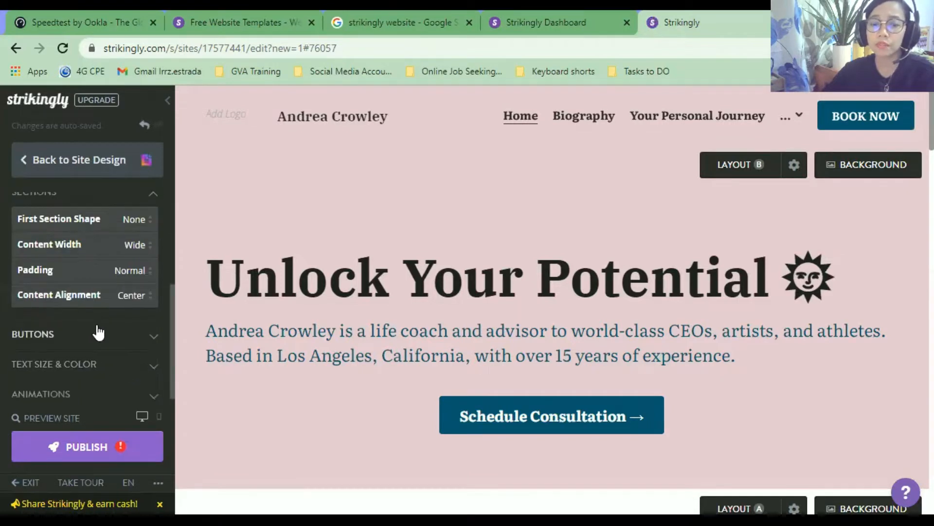
scroll(89, 219, "up", 3)
scroll(108, 317, "down", 3)
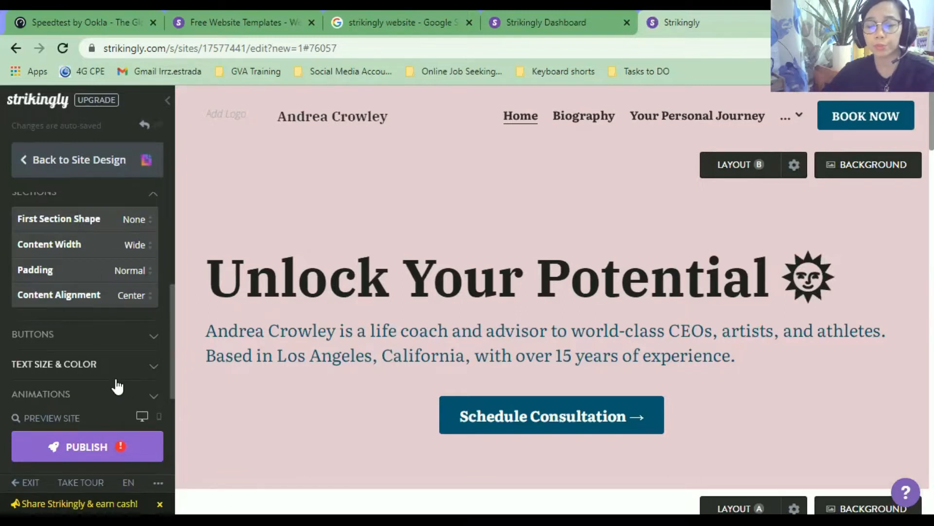
Review the button styles, keeping Rounded shape and Solid fill, and view the animation options.
left_click(154, 335)
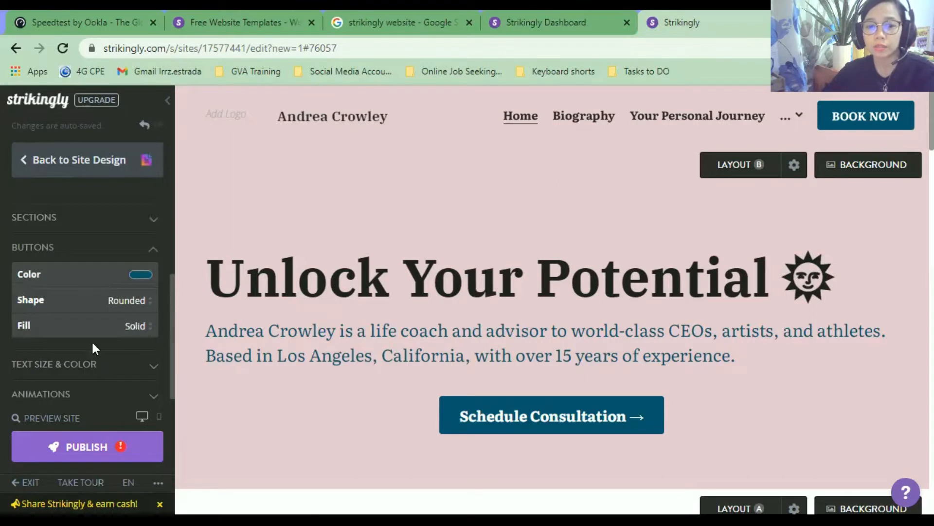
left_click(95, 301)
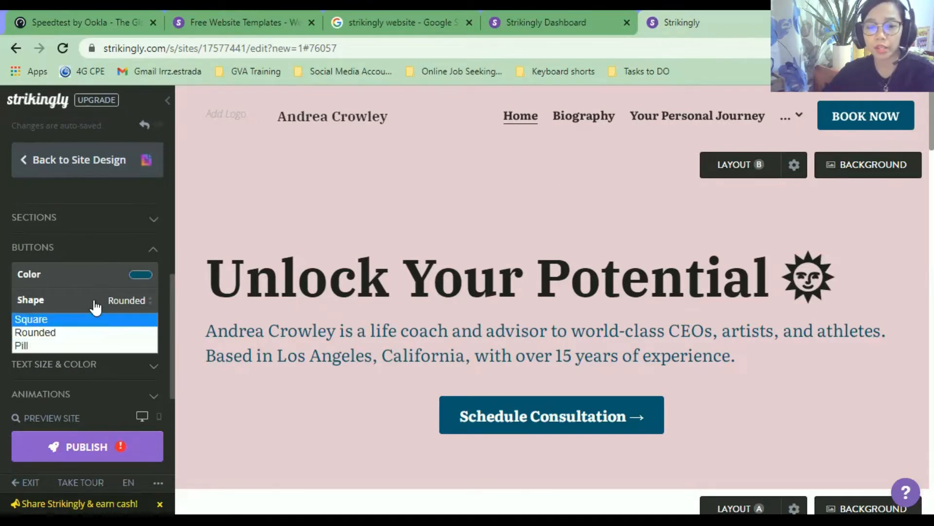
left_click(96, 281)
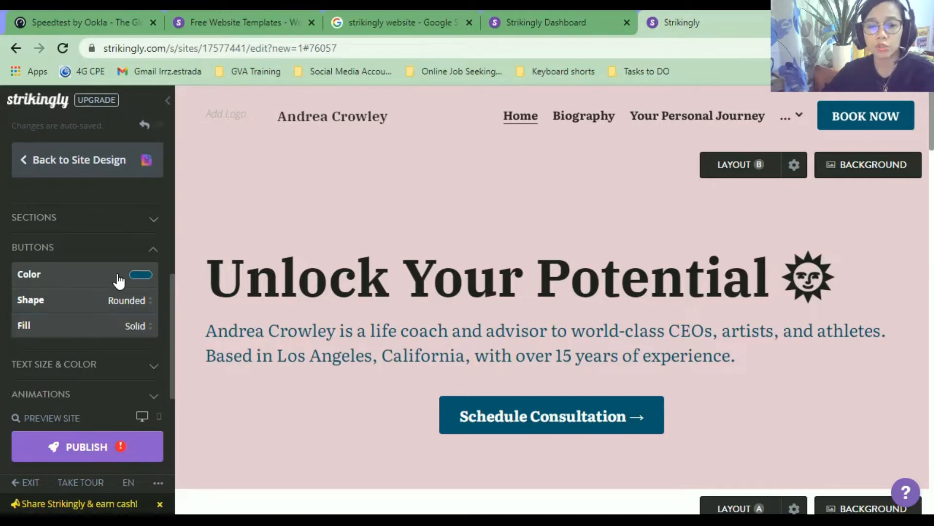
left_click(137, 276)
left_click(137, 276)
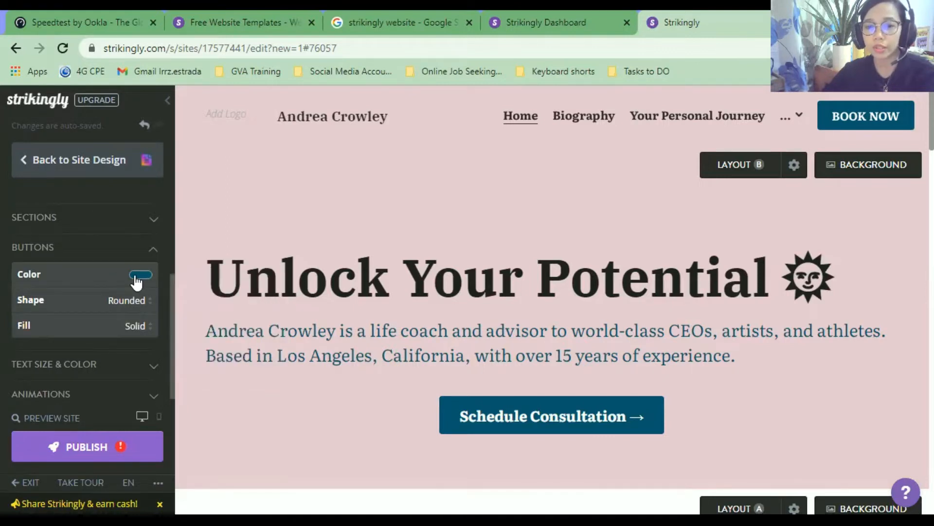
left_click(138, 277)
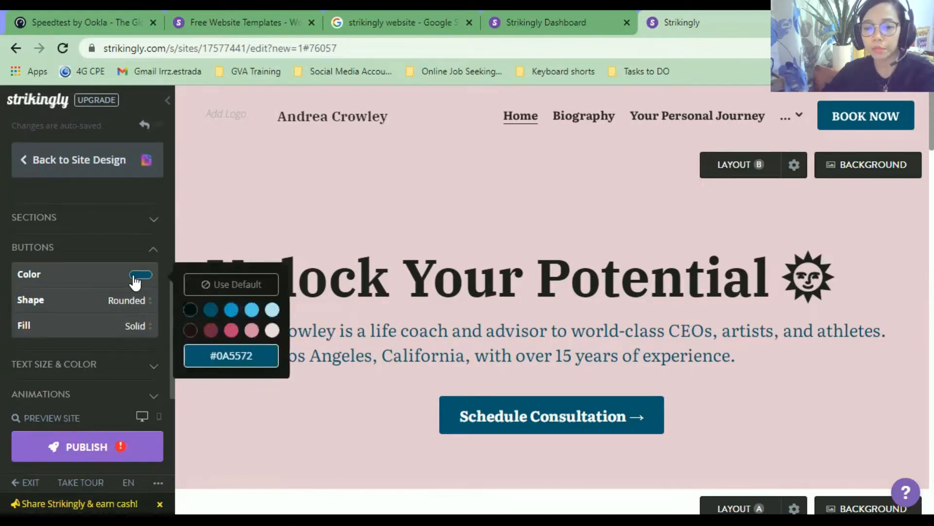
left_click(141, 327)
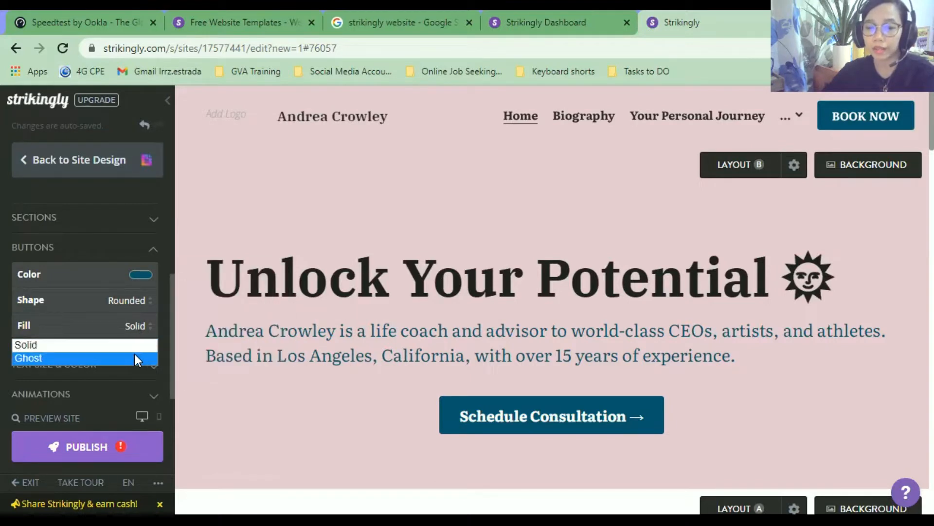
left_click(166, 268)
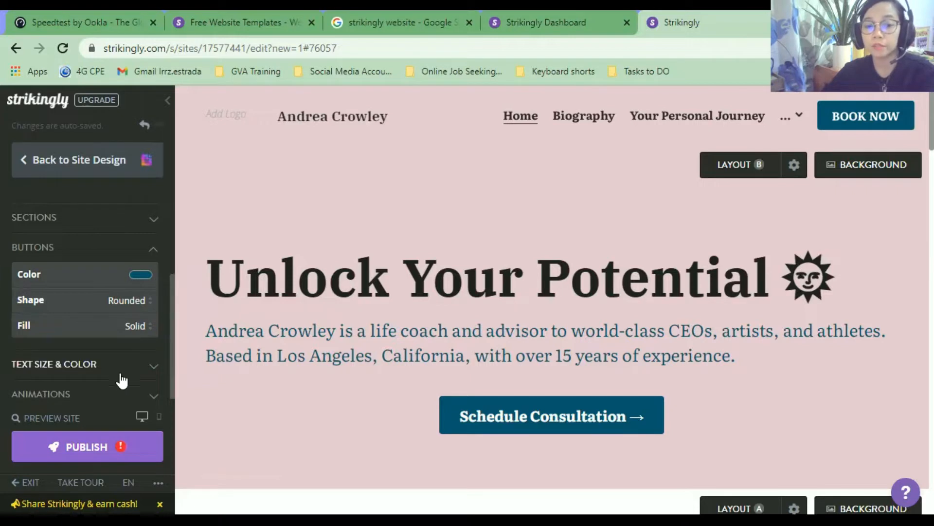
left_click(153, 401)
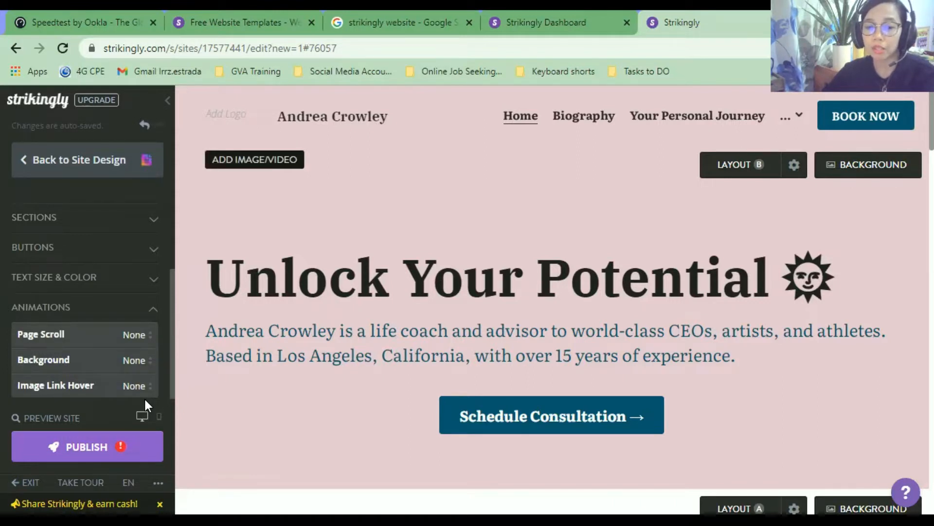
scroll(145, 400, "down", 2)
scroll(186, 329, "up", 2)
scroll(97, 243, "up", 1)
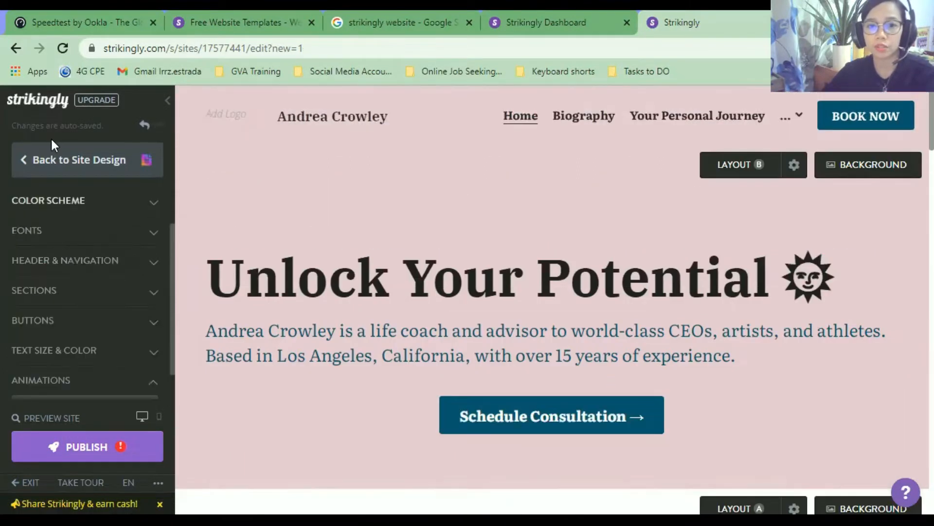
Go back to the main editor menu and open Settings on the Basic Info page.
left_click(22, 166)
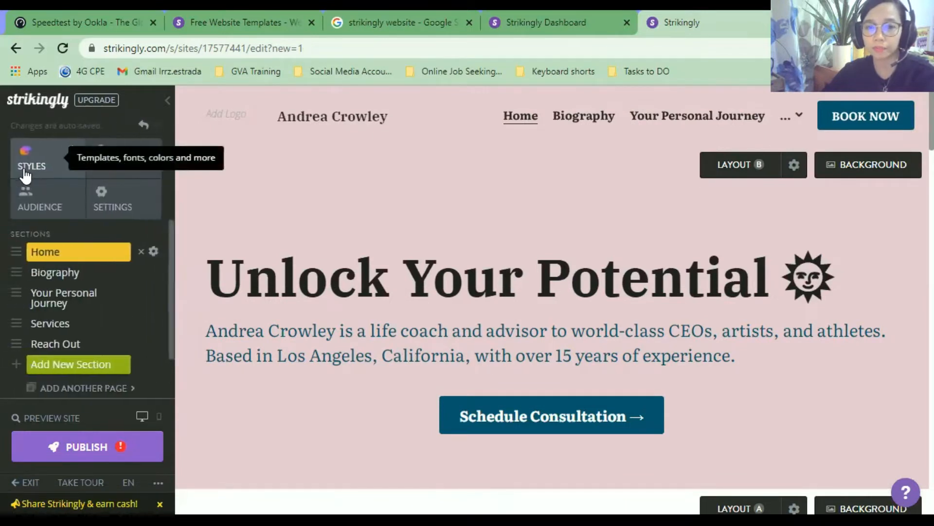
left_click(141, 210)
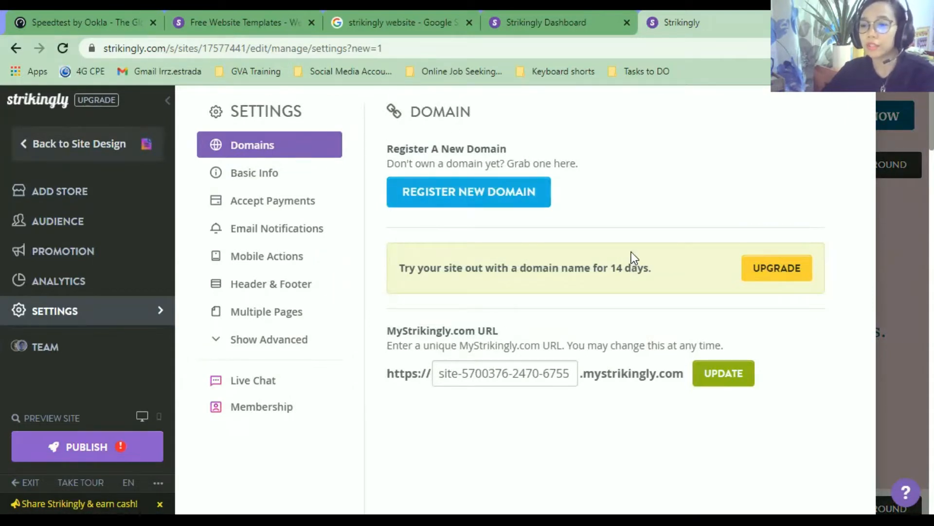
left_click(295, 181)
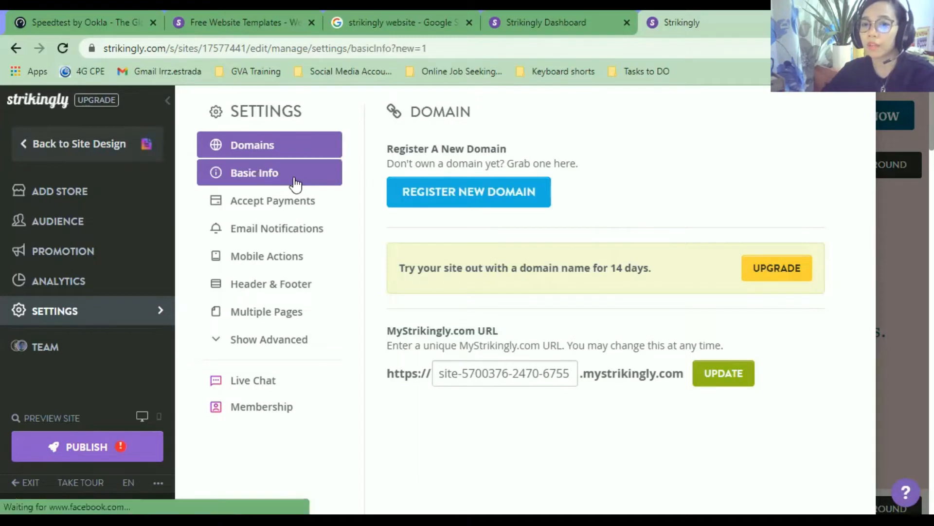
scroll(517, 224, "down", 4)
scroll(517, 227, "up", 4)
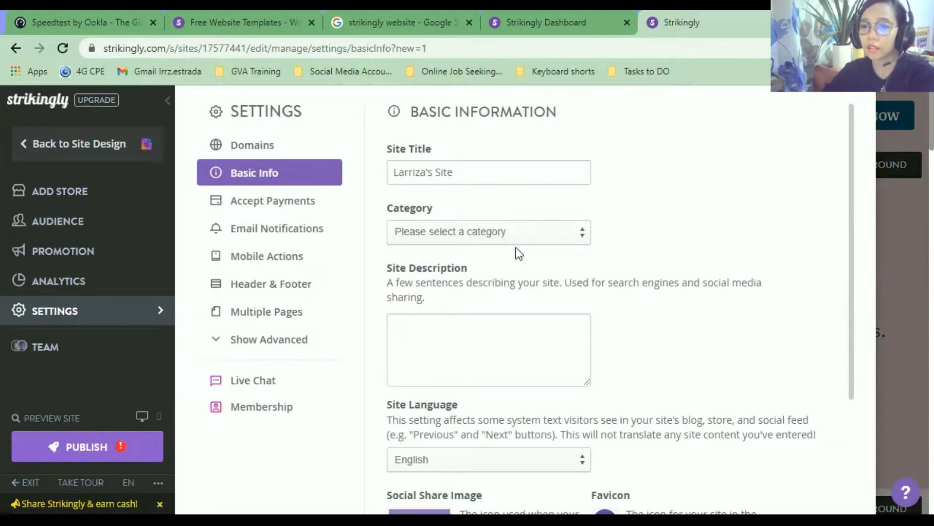
Set the category to Personal and write a description of the owner's virtual assistance services website.
left_click(523, 234)
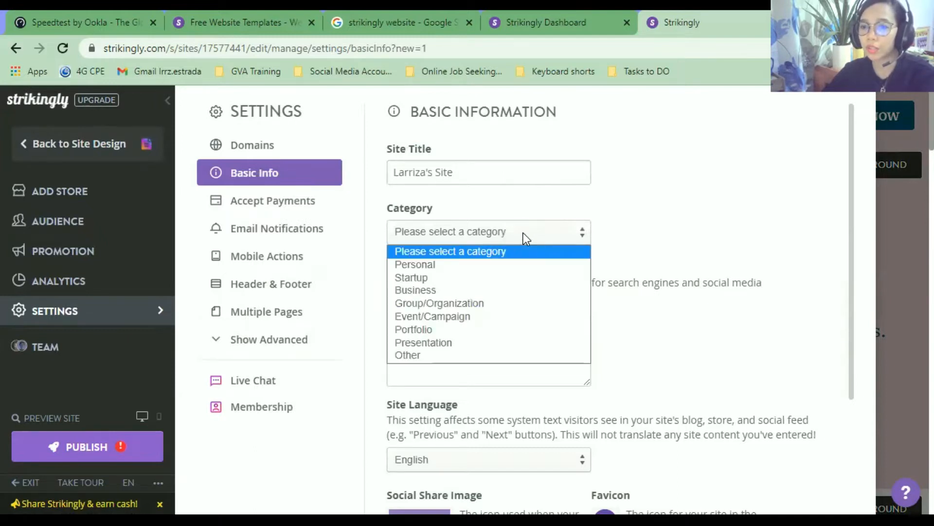
left_click(538, 264)
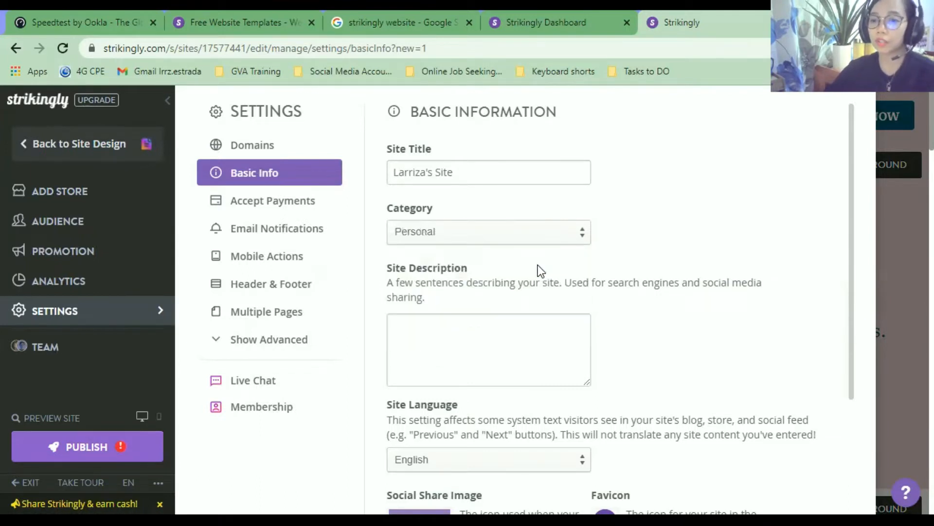
scroll(538, 264, "down", 3)
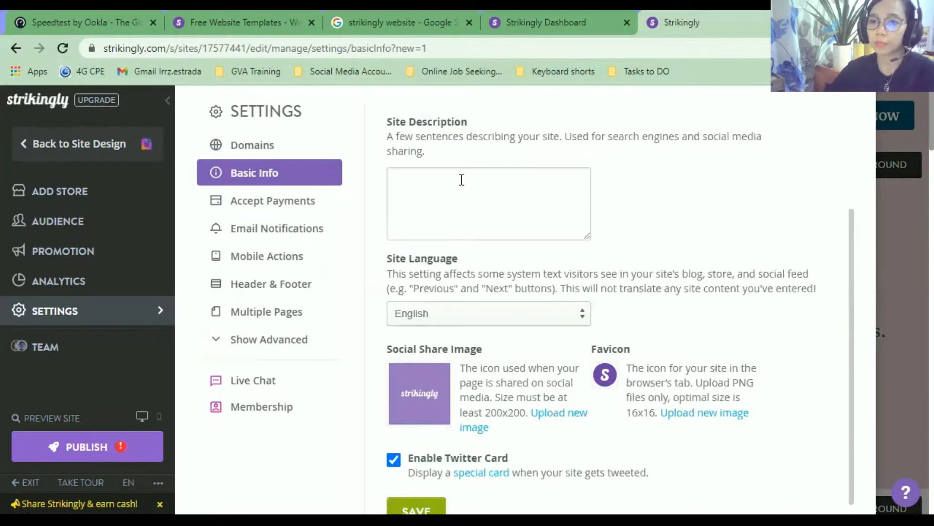
left_click(485, 192)
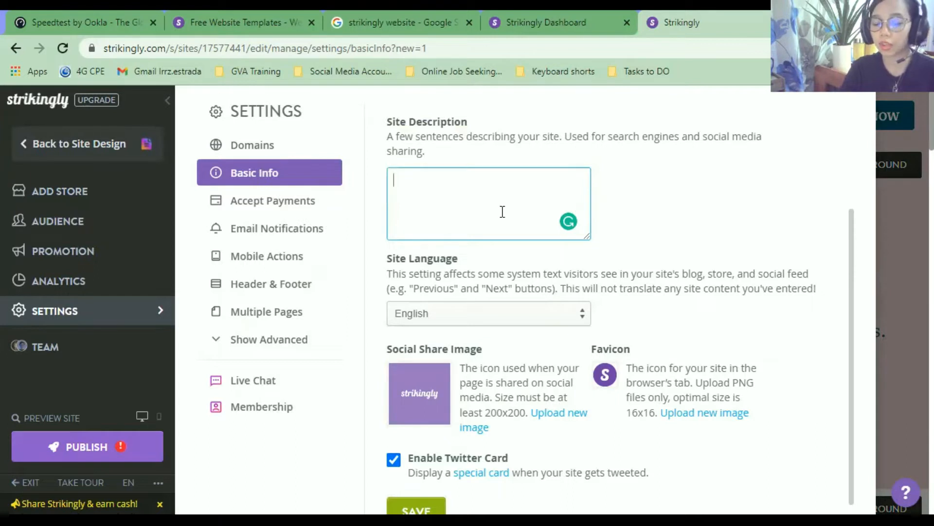
type("hi")
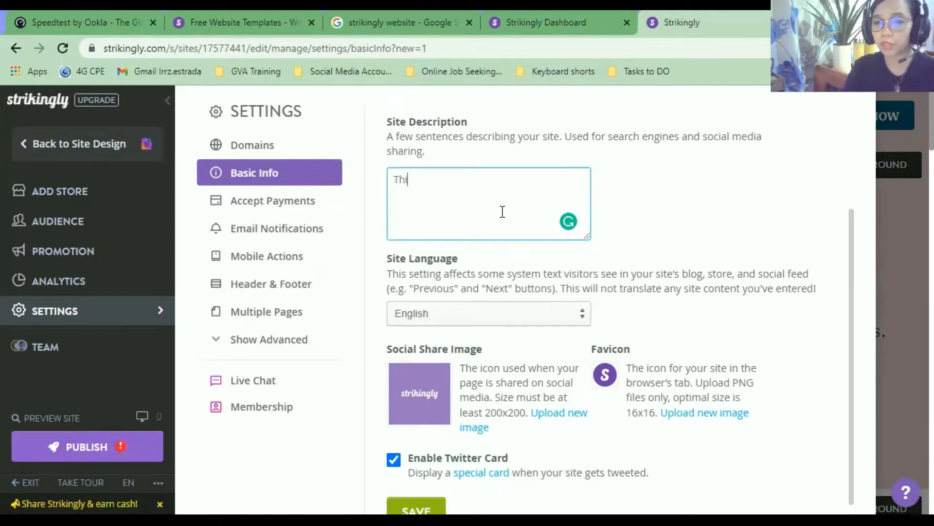
type("s is Larriza's")
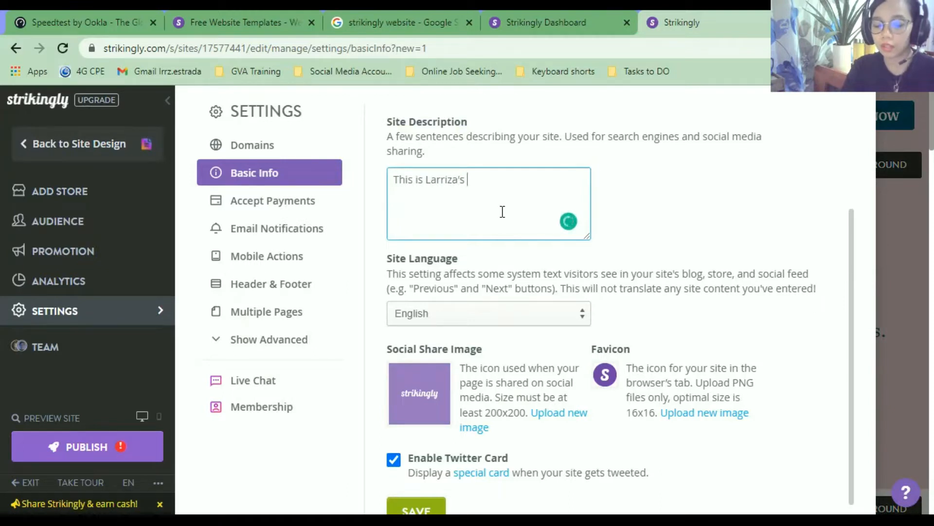
type(" virtual assistant")
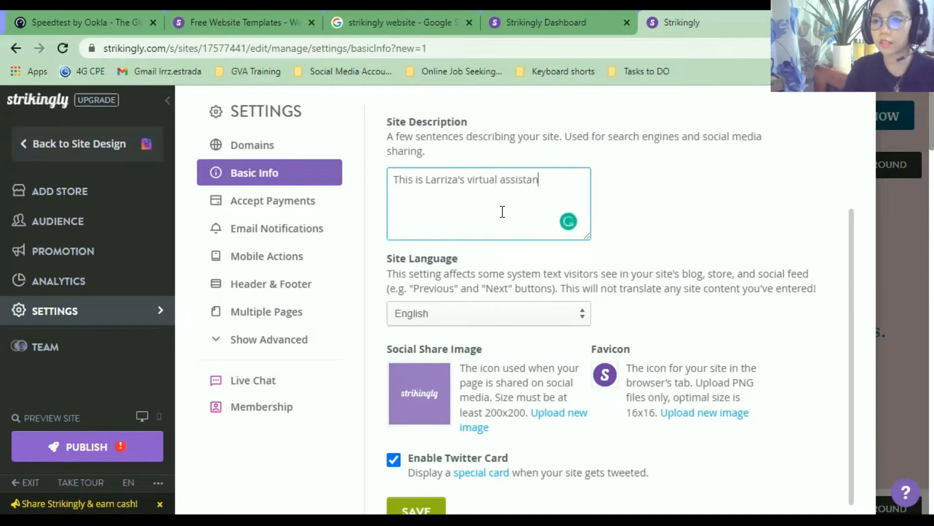
key("BackSpace")
type("ce")
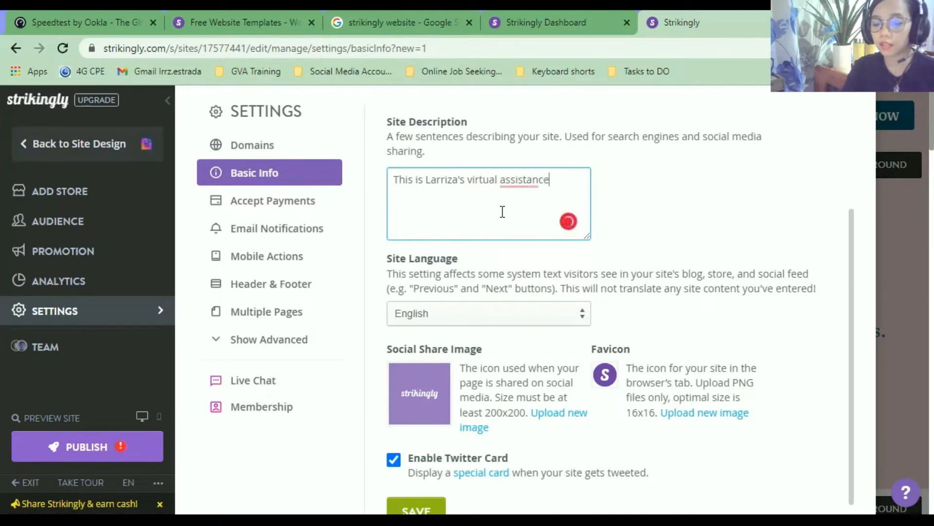
type(" services website.")
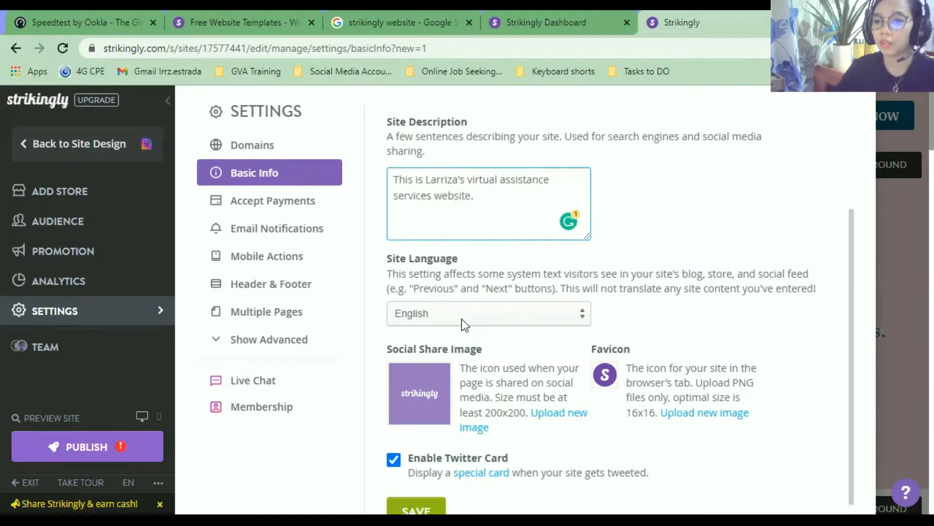
Keep the site language as English and start uploading a new social share image.
left_click(462, 319)
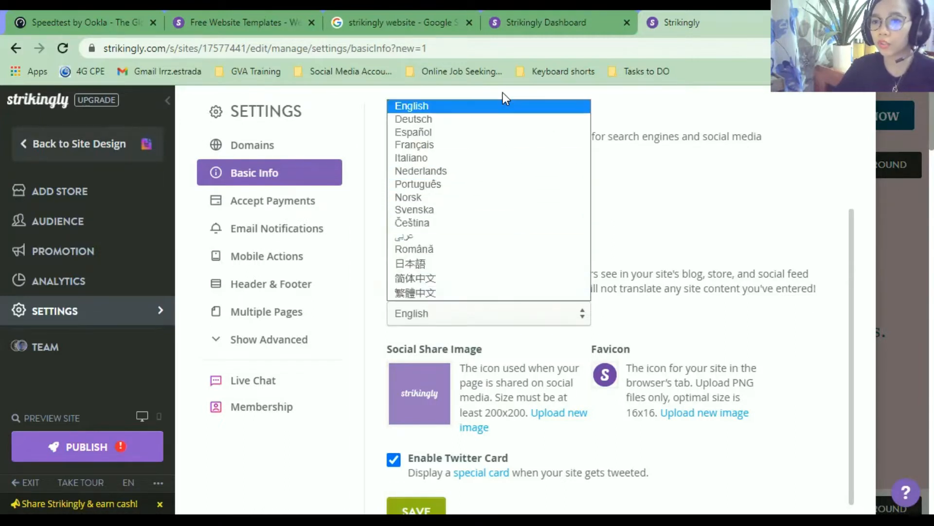
left_click(495, 106)
scroll(527, 352, "down", 1)
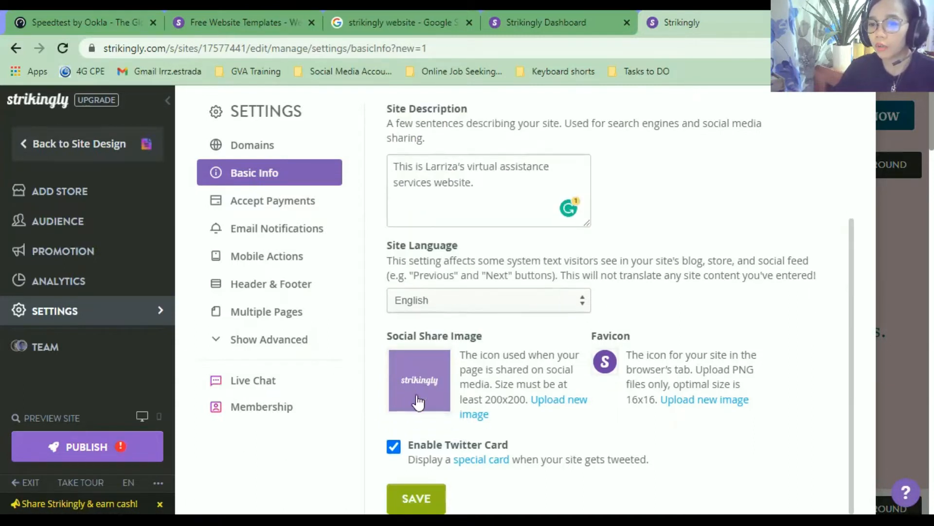
left_click(554, 403)
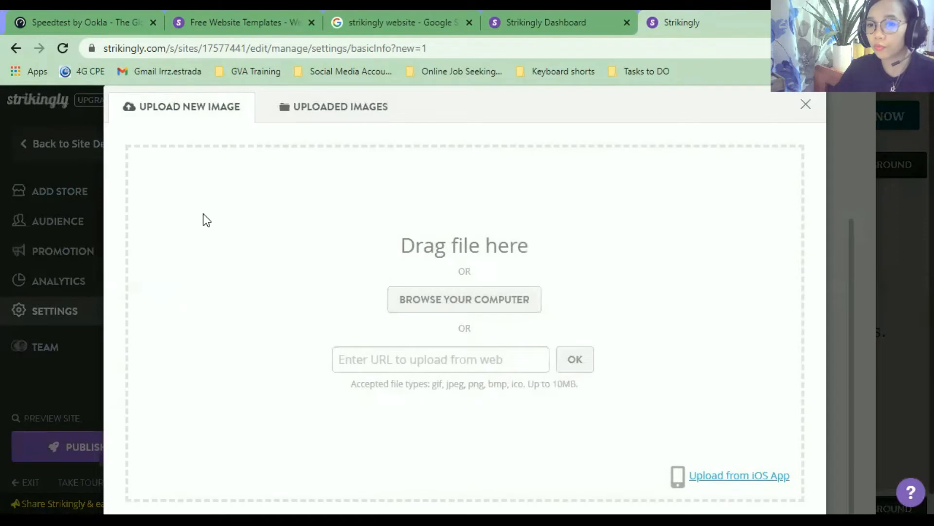
Look through the previously uploaded images, then close the image picker.
left_click(343, 116)
left_click(241, 119)
left_click(329, 116)
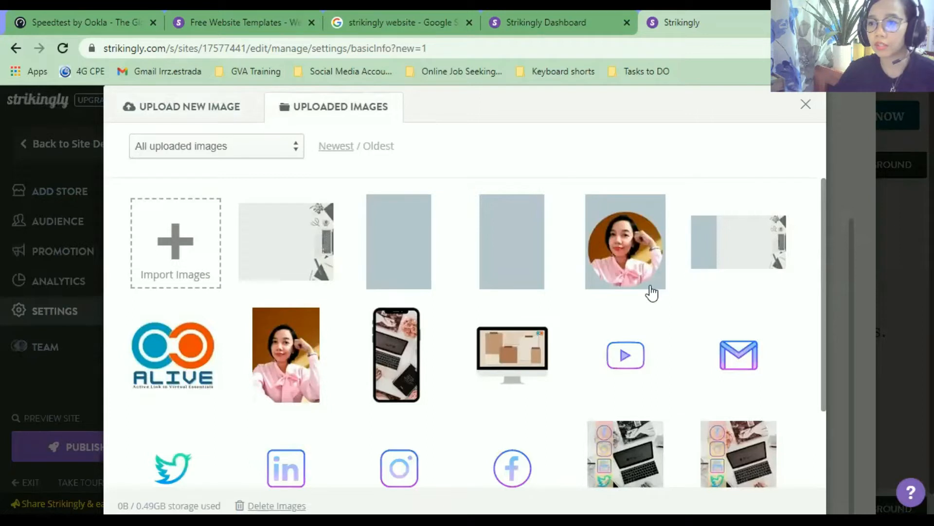
left_click(302, 378)
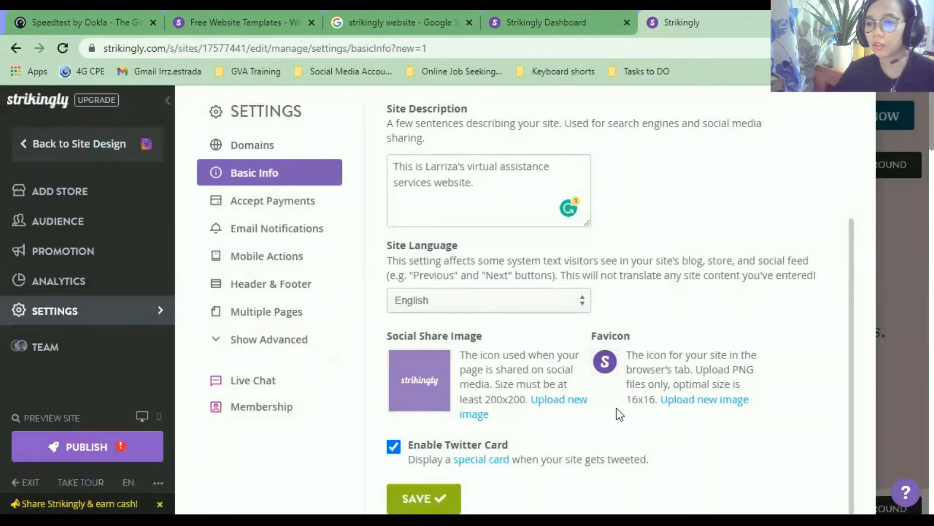
Save the Basic Info settings and view the Accept Payments settings.
scroll(569, 419, "down", 1)
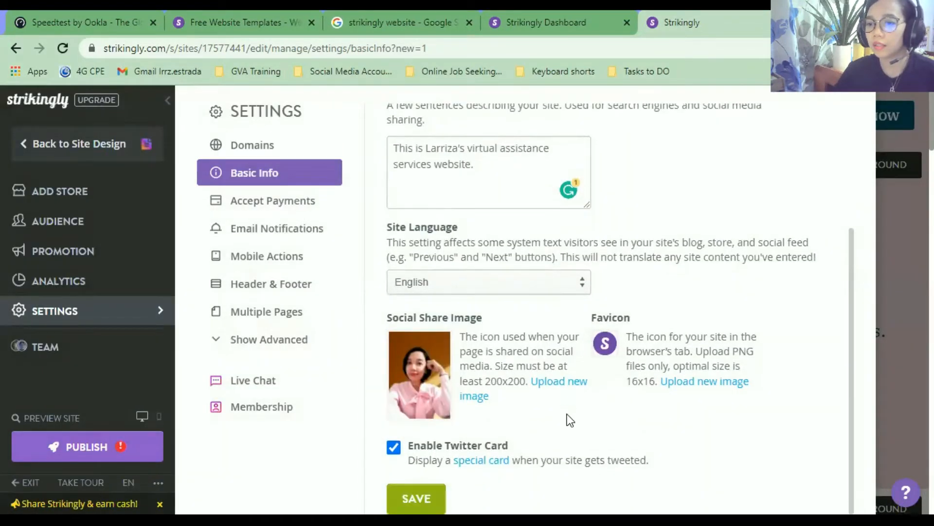
left_click(421, 499)
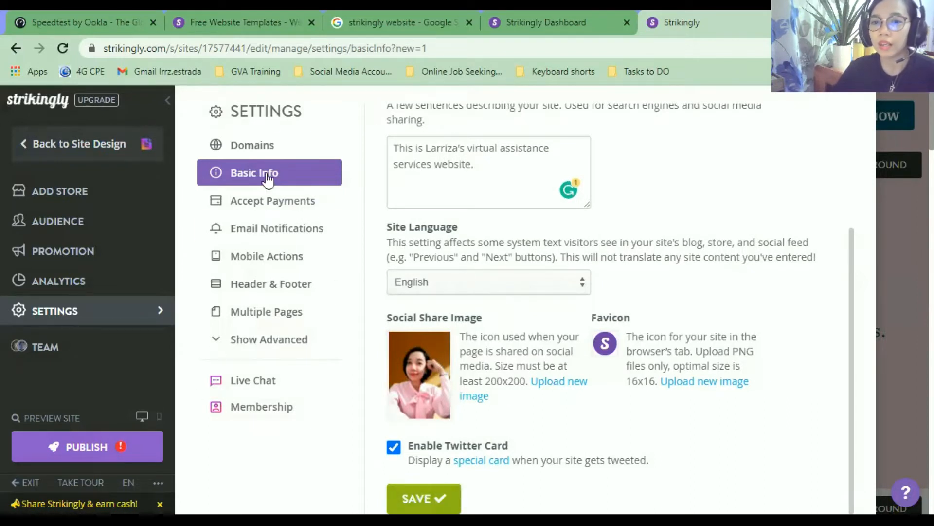
left_click(273, 207)
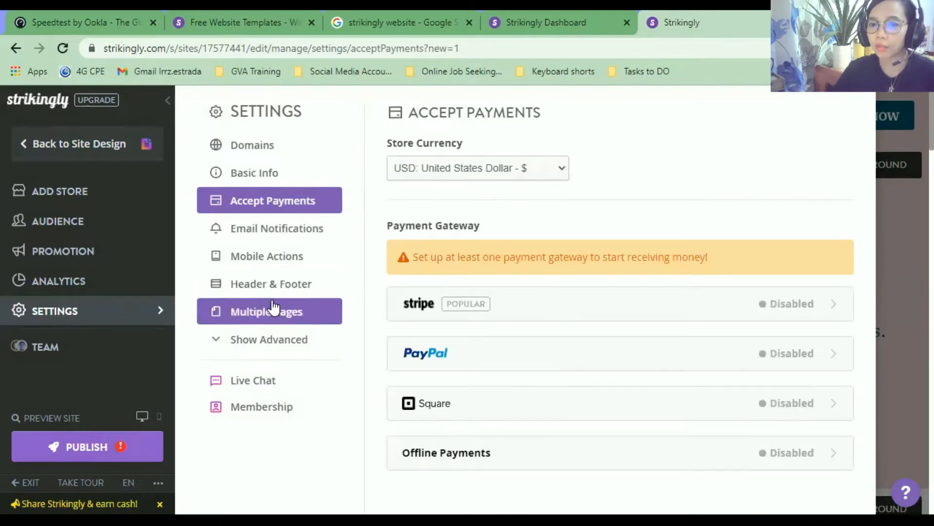
Check the Email Notifications, Mobile Actions and Header & Footer settings.
left_click(300, 236)
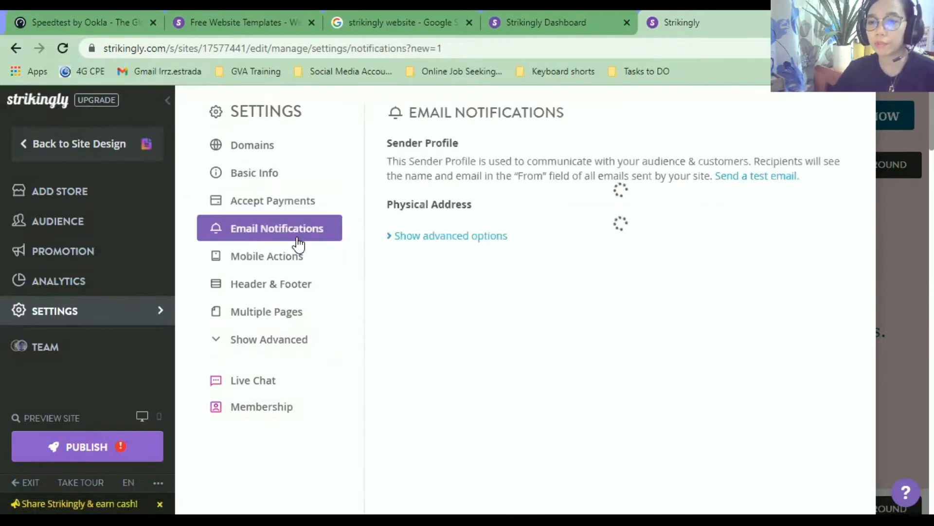
left_click(297, 256)
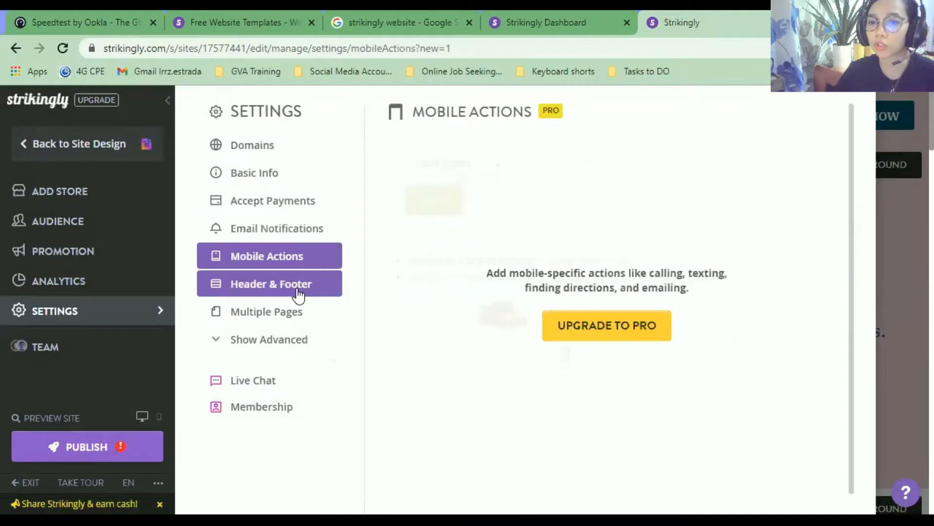
left_click(298, 295)
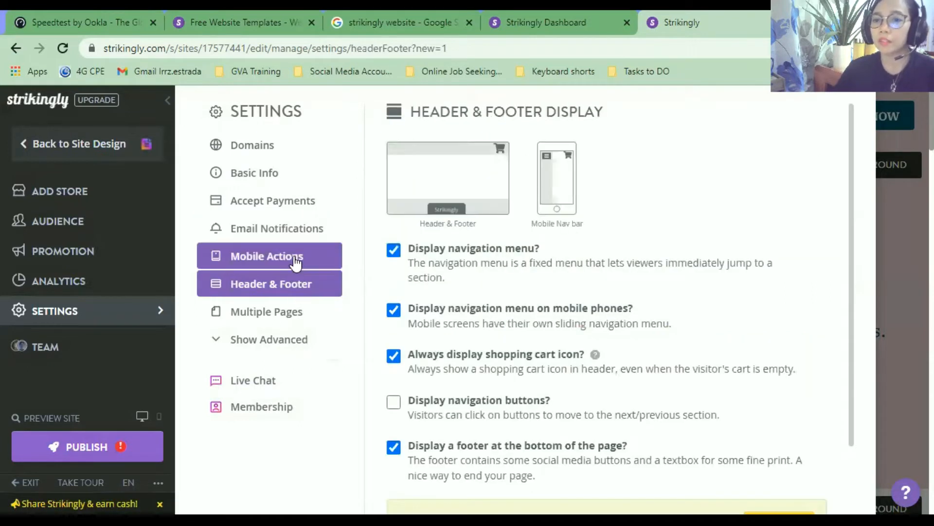
left_click(294, 256)
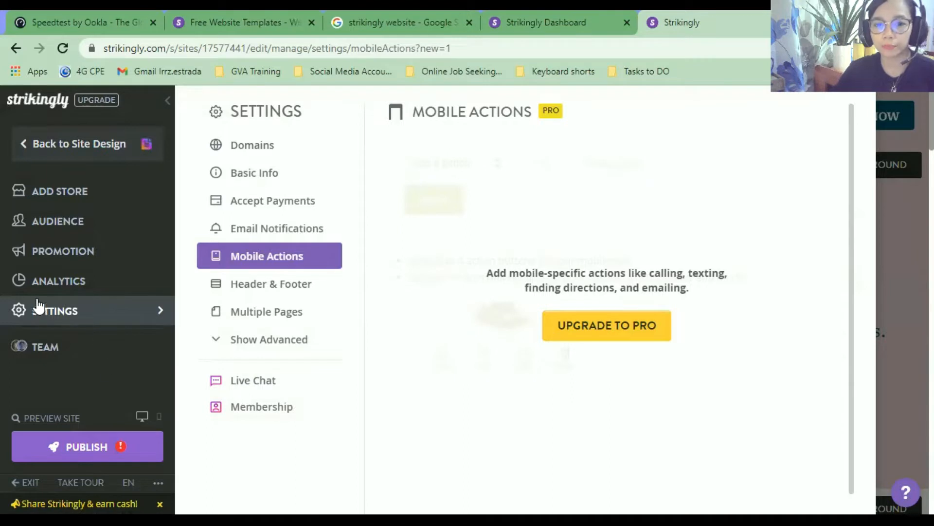
Open Analytics to see the past week's unique visitors chart.
left_click(66, 287)
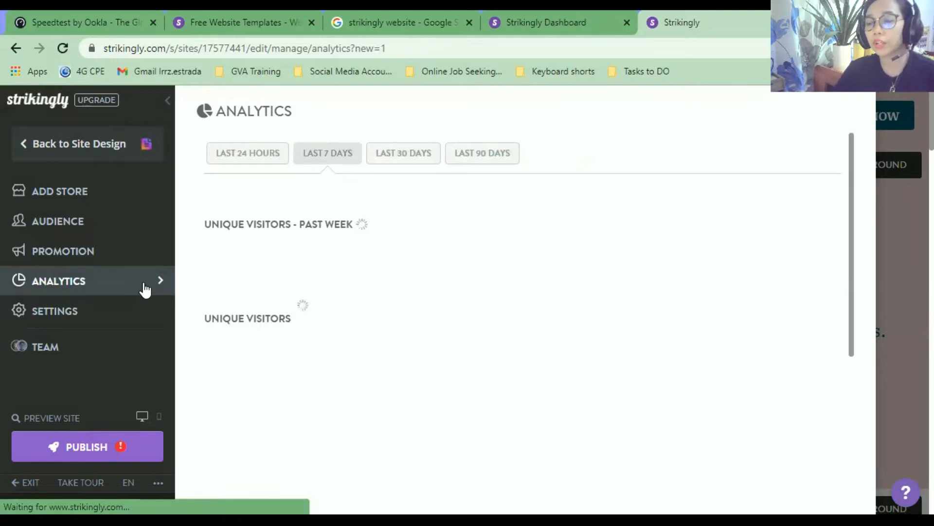
left_click_drag(211, 224, 374, 236)
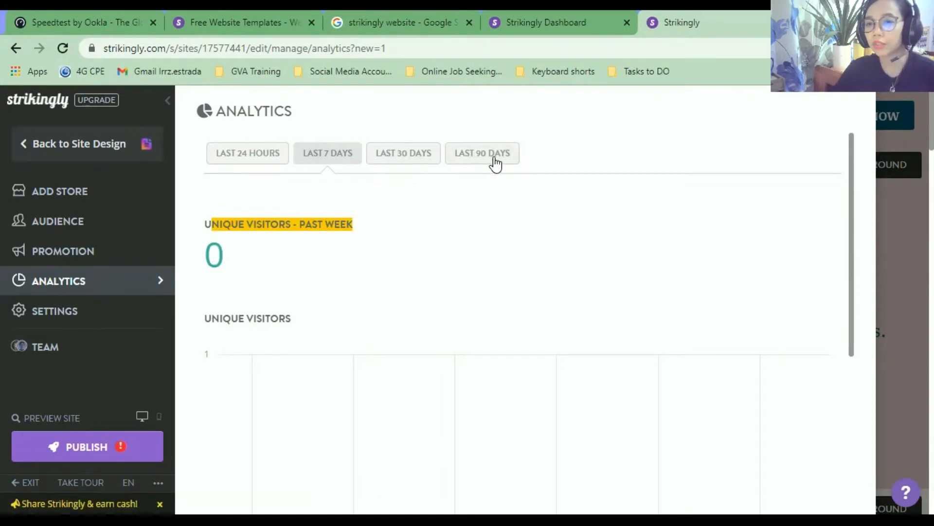
scroll(411, 286, "down", 5)
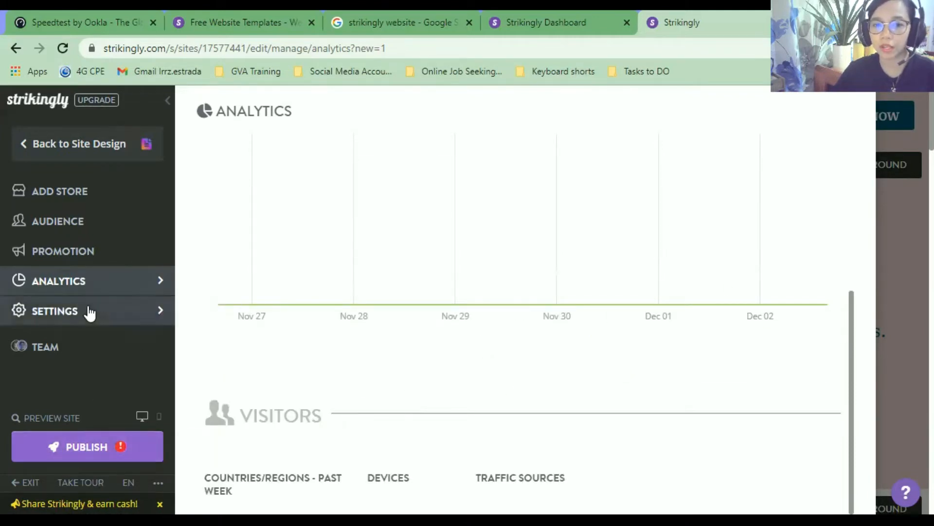
Return to the site design editor and start editing the header logo image.
left_click(22, 145)
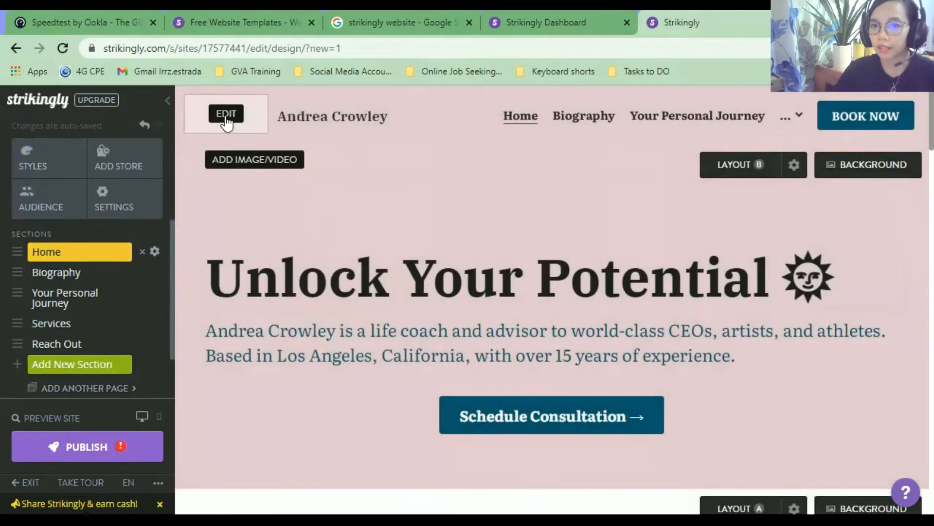
left_click(225, 114)
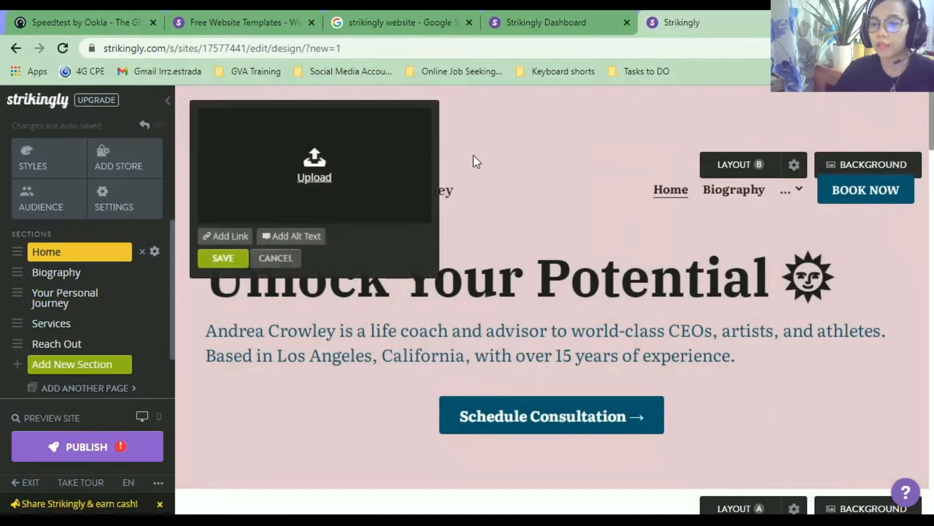
left_click(280, 260)
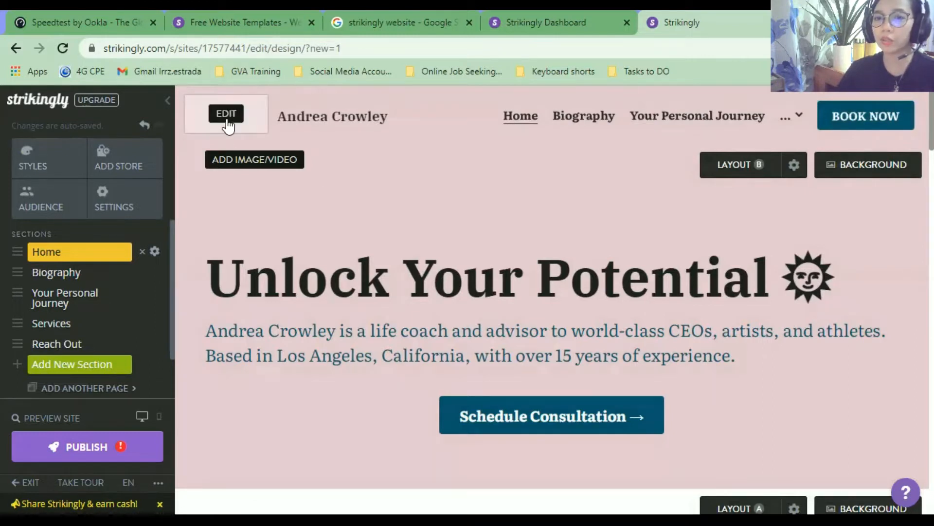
left_click(225, 116)
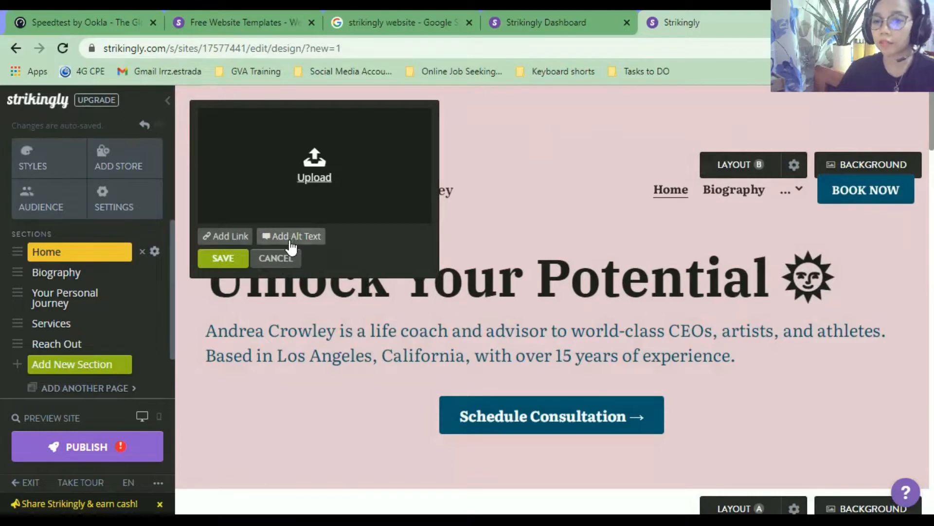
Open the logo's image manager, check the upload tabs, and browse the Strikingly Library icons.
left_click(314, 167)
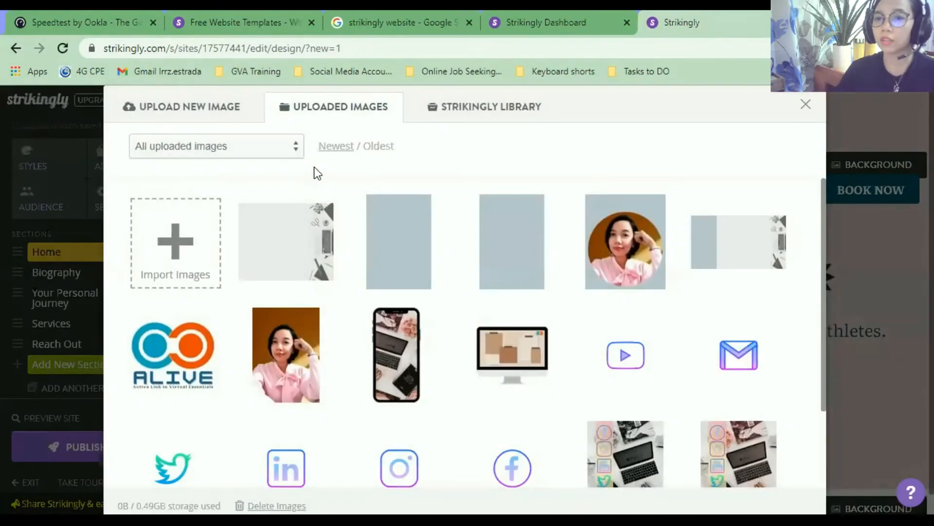
left_click(188, 108)
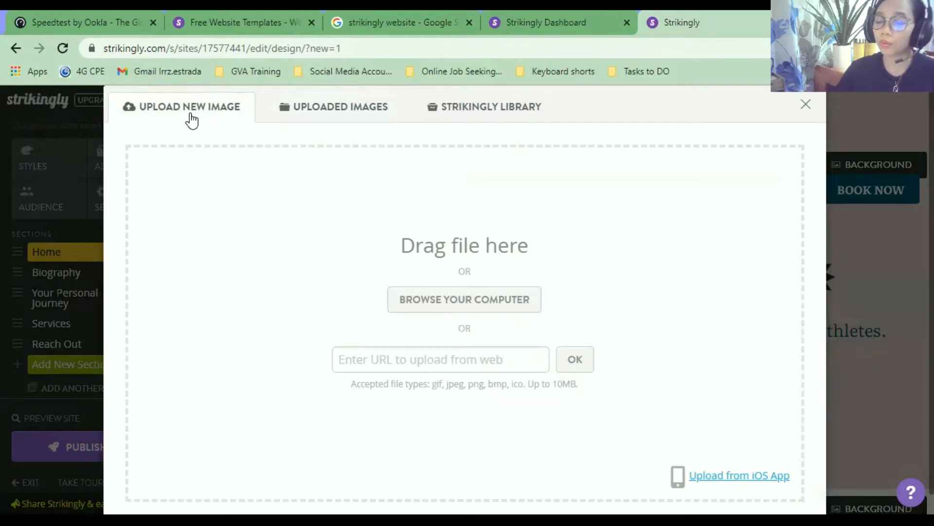
left_click(325, 115)
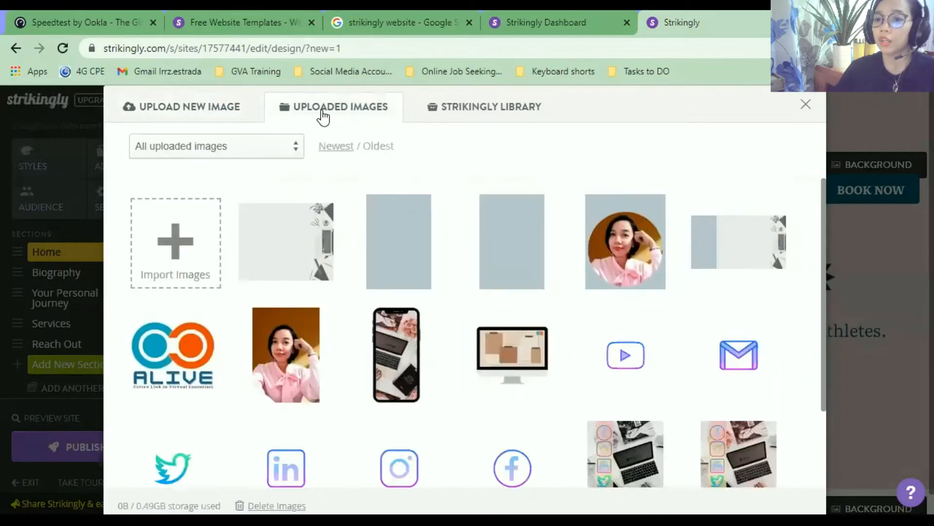
scroll(366, 273, "down", 2)
scroll(366, 273, "down", 2)
scroll(366, 273, "up", 3)
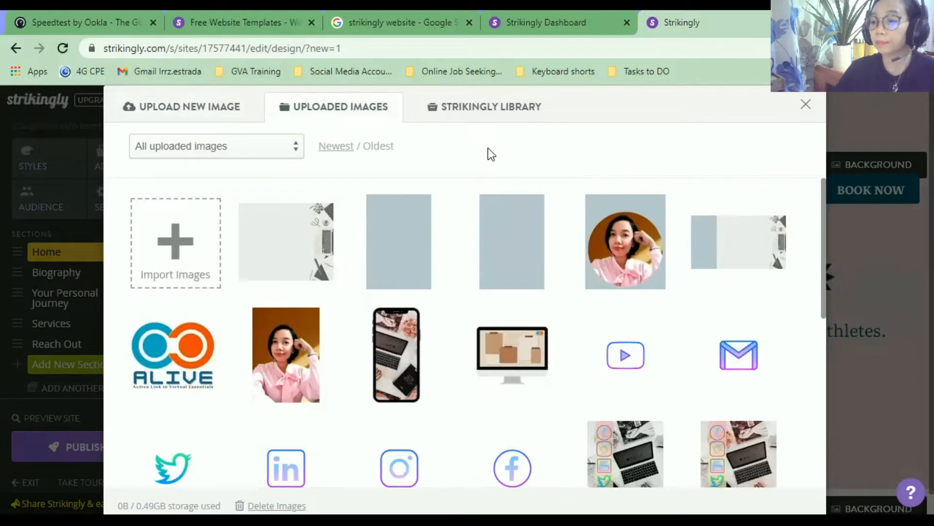
left_click(471, 114)
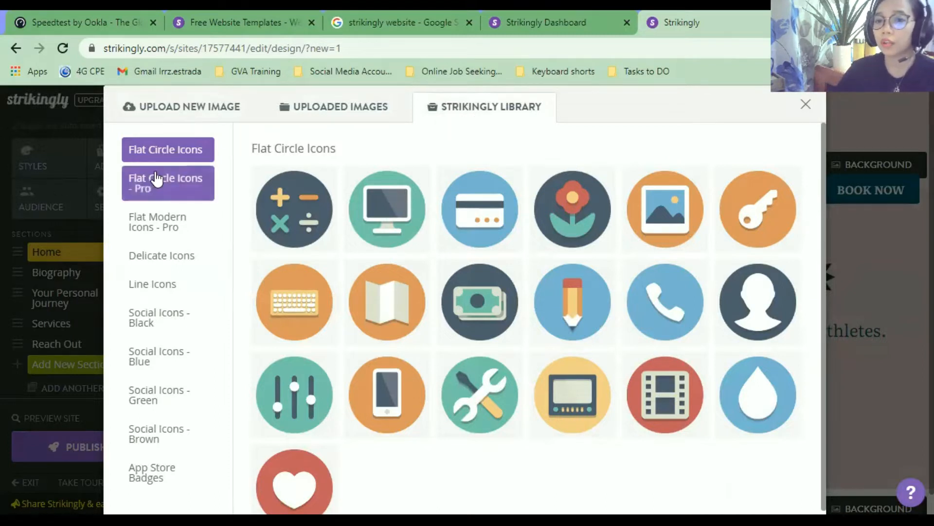
Browse the Flat Circle, Flat Modern, Delicate and Line icon sets.
left_click(171, 194)
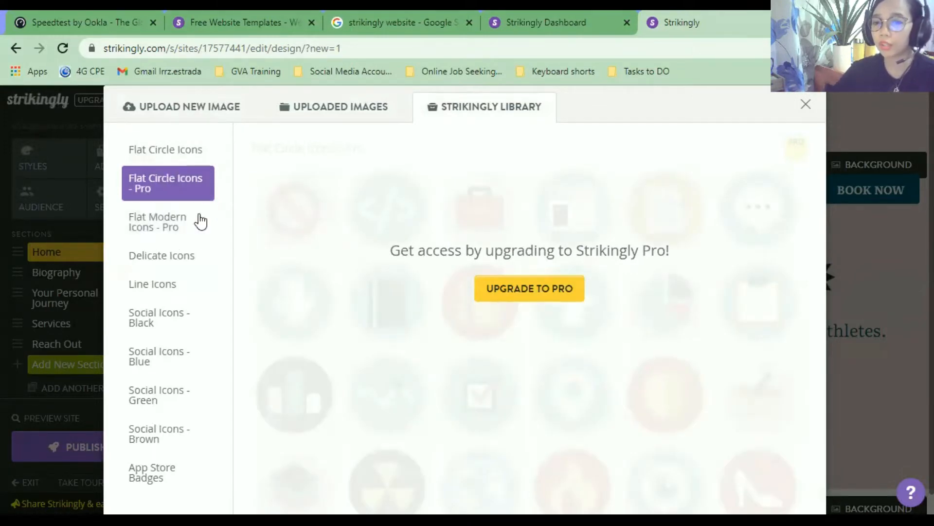
left_click(175, 235)
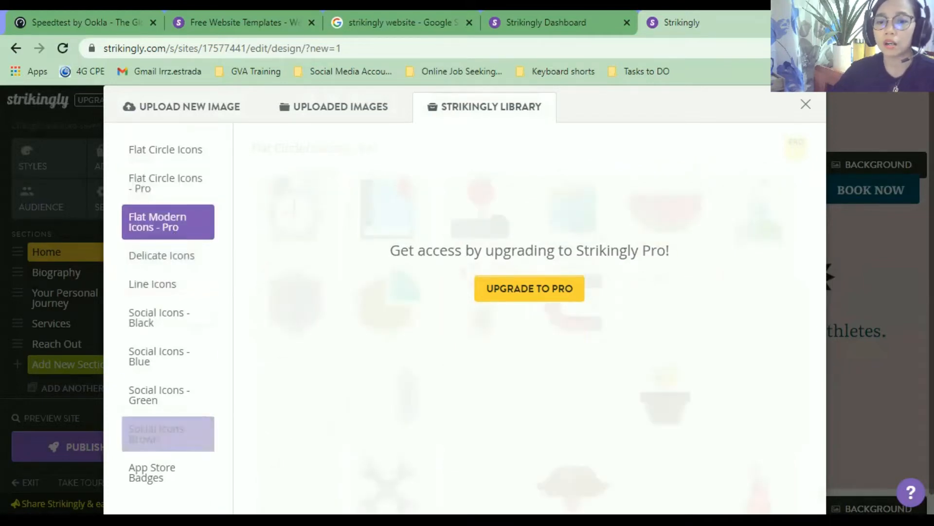
left_click(170, 188)
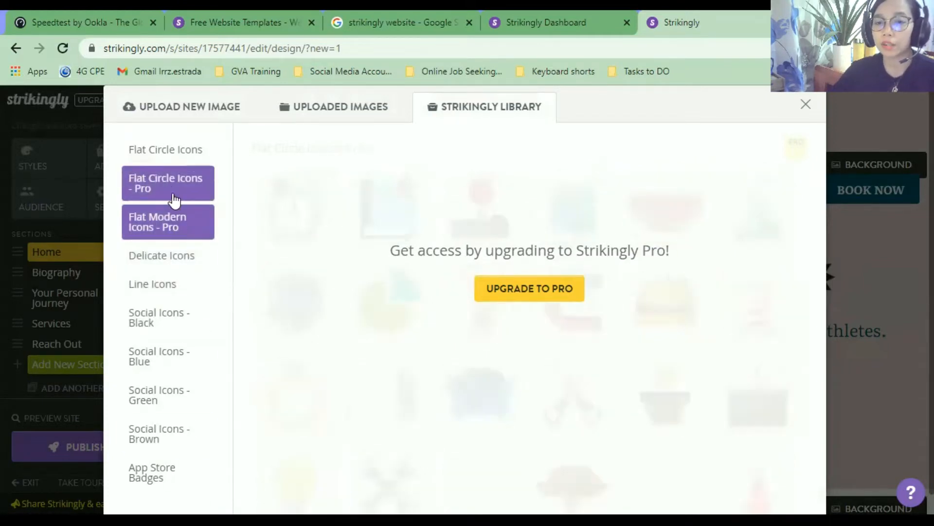
left_click(173, 225)
left_click(171, 160)
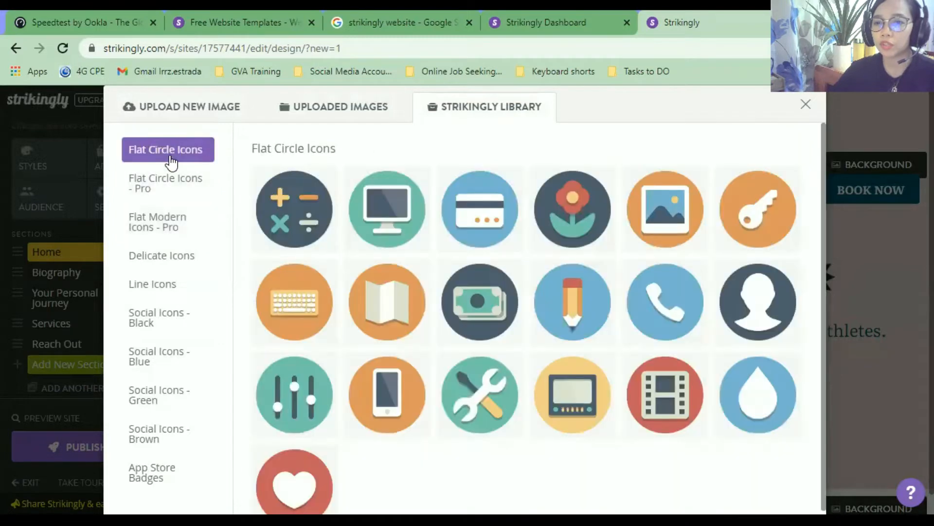
left_click(181, 258)
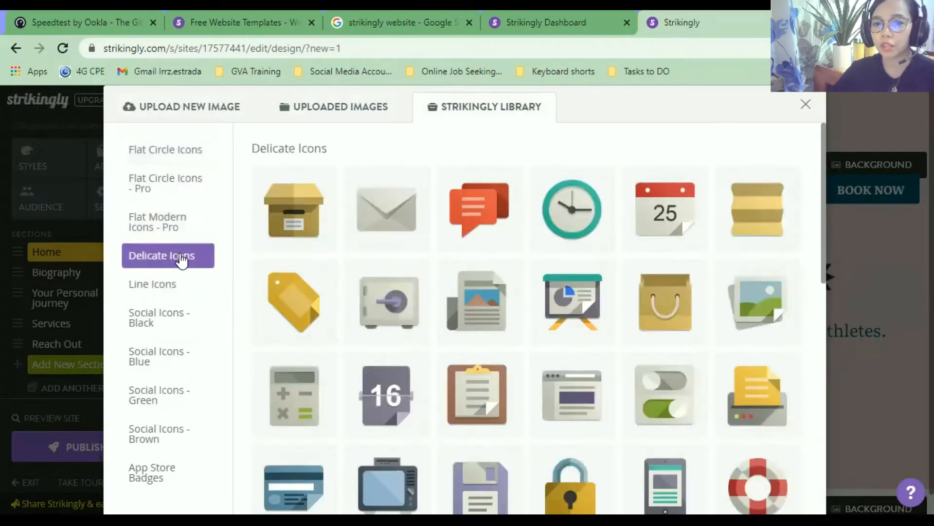
left_click(182, 295)
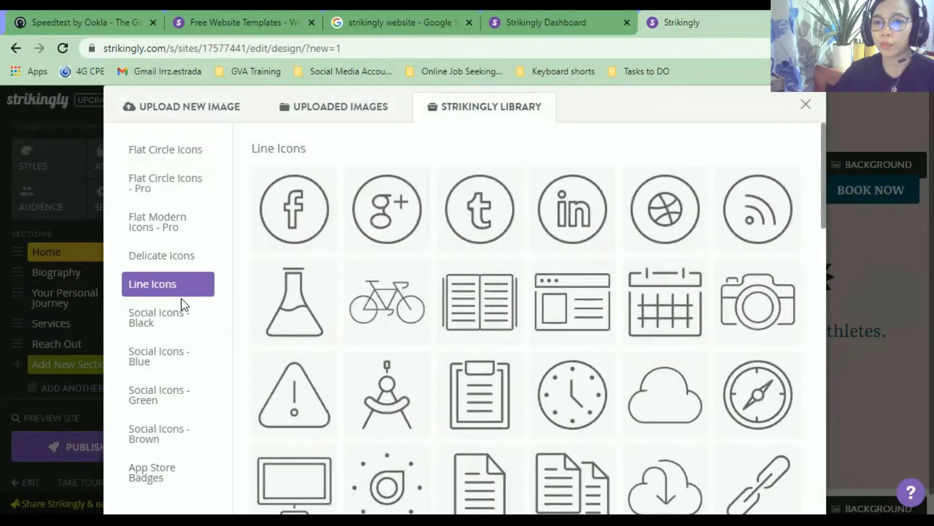
scroll(433, 348, "down", 10)
scroll(370, 350, "down", 5)
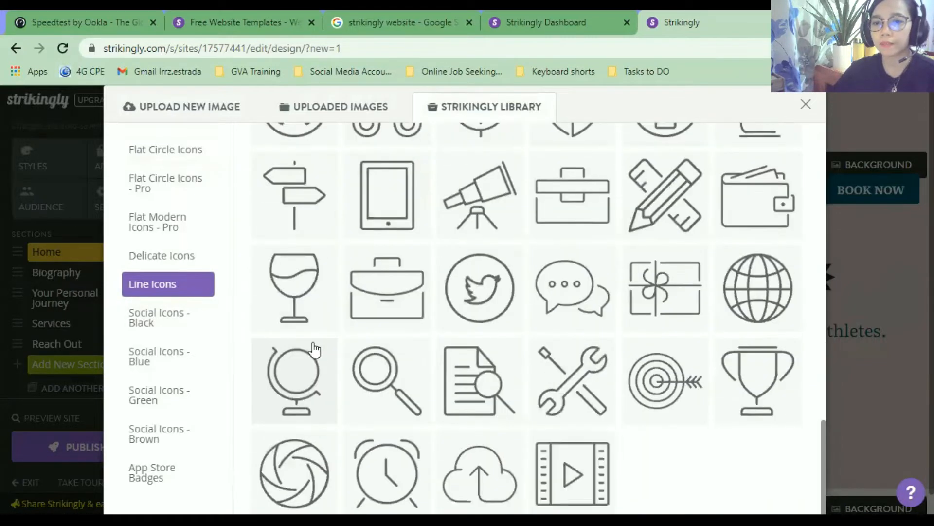
Look through the Social Icons sets (Black, Blue, Green, Brown) and App Store Badges.
left_click(177, 317)
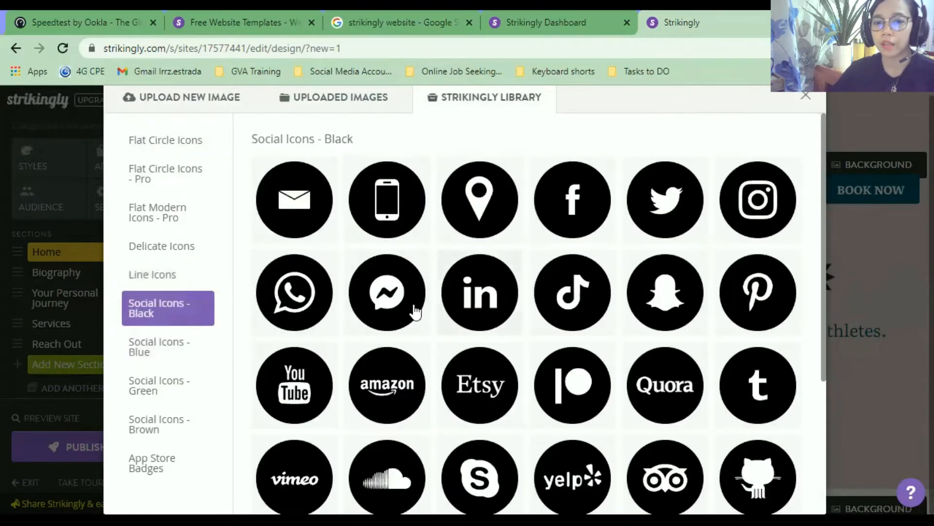
scroll(388, 317, "down", 4)
scroll(310, 347, "up", 4)
left_click(197, 353)
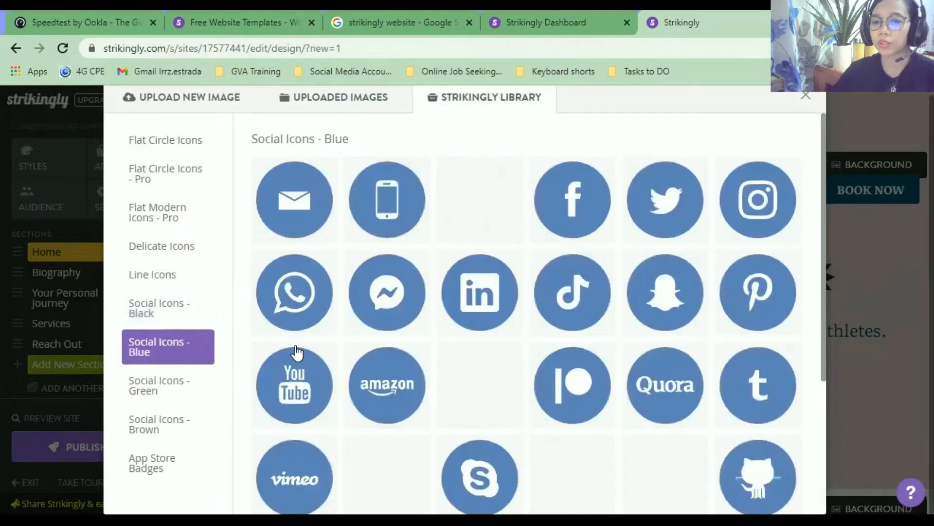
scroll(407, 334, "down", 4)
left_click(180, 385)
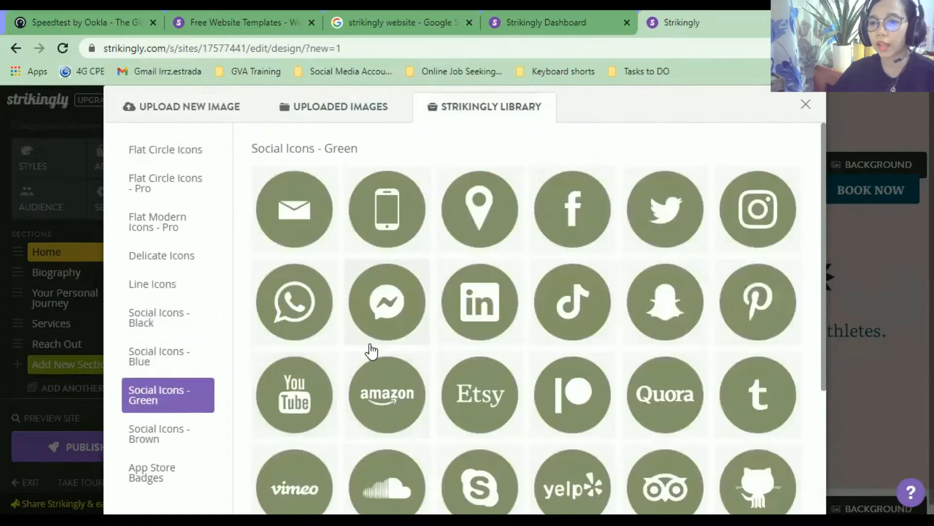
scroll(489, 348, "down", 2)
scroll(489, 348, "down", 3)
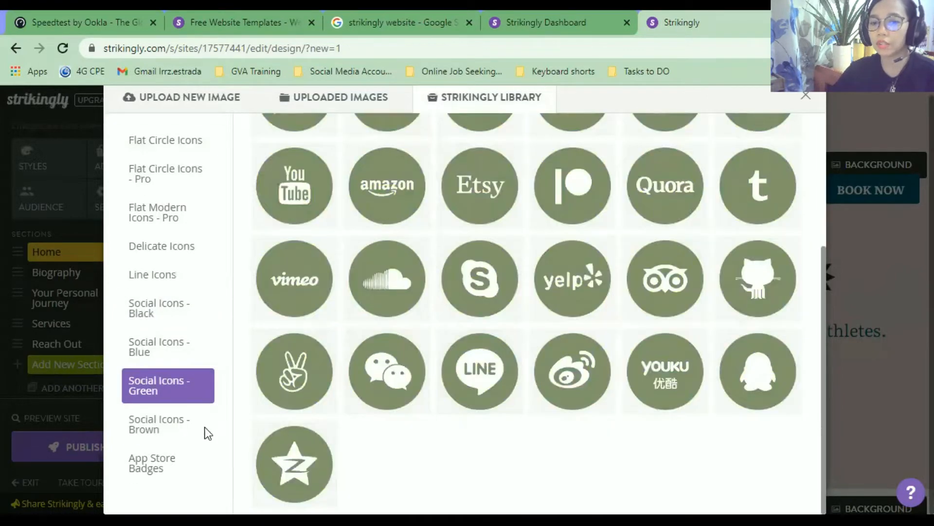
left_click(215, 431)
scroll(456, 360, "down", 2)
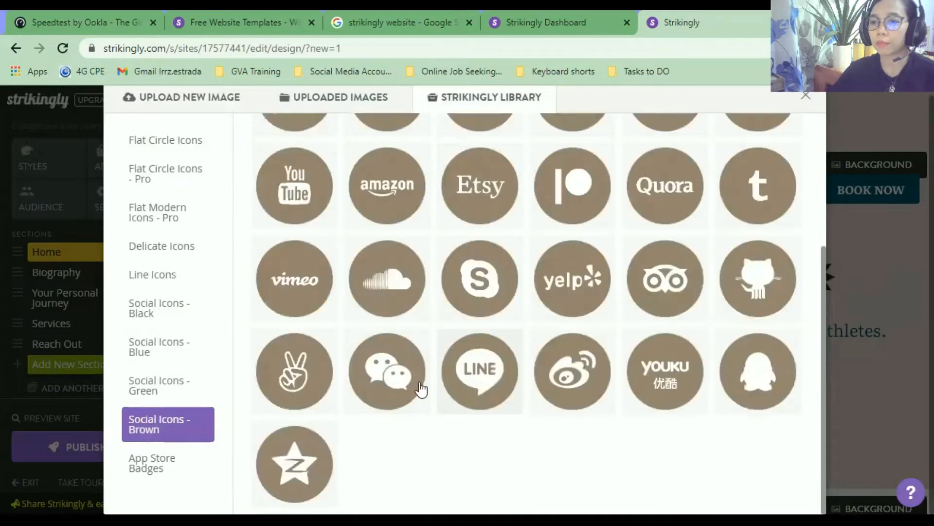
left_click(209, 466)
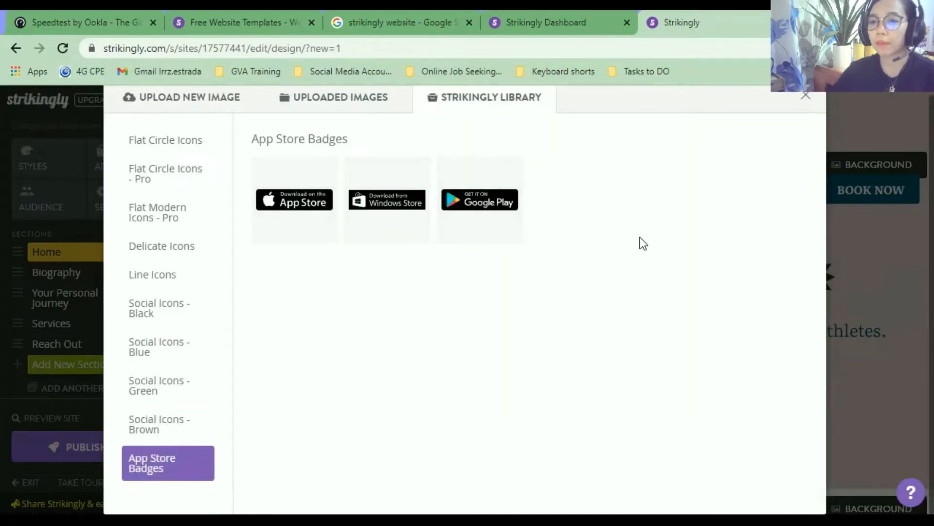
Pick the red-haired person icon from the Delicate Icons set as the site logo.
left_click(171, 321)
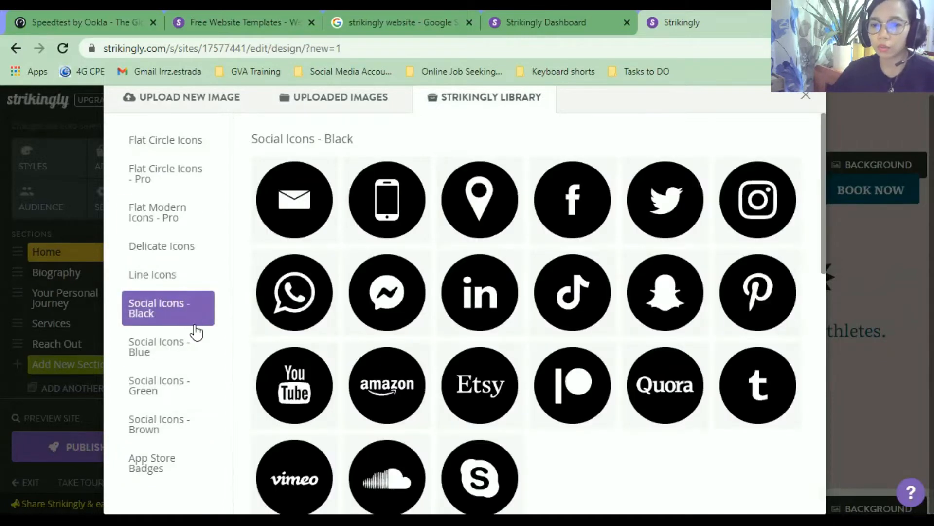
left_click(183, 217)
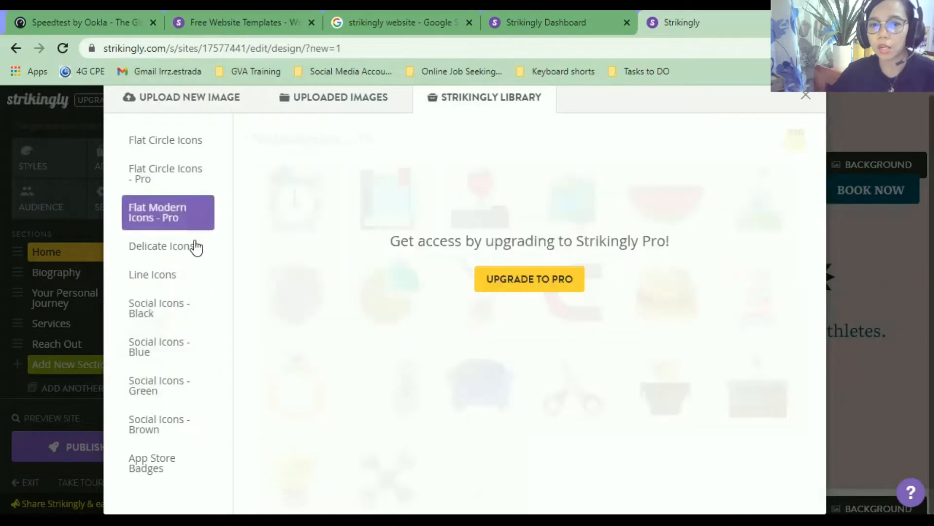
left_click(179, 150)
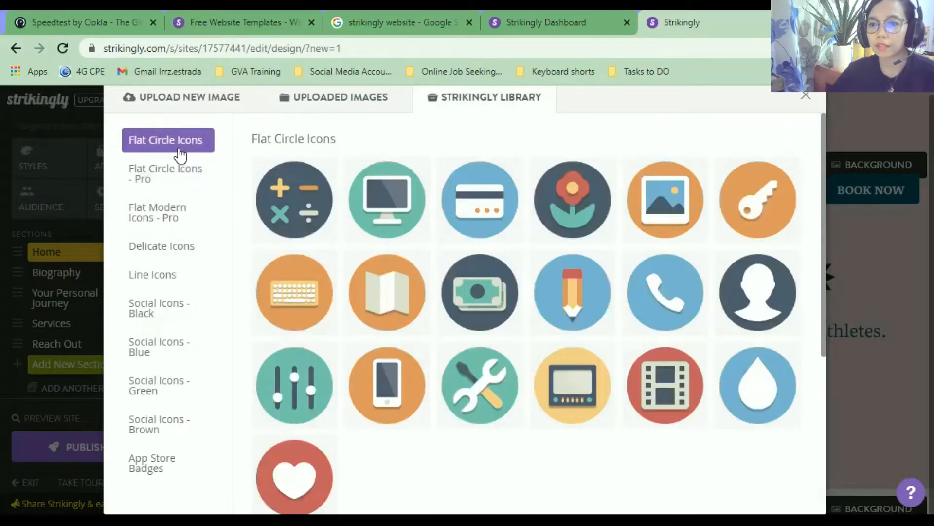
scroll(382, 223, "down", 1)
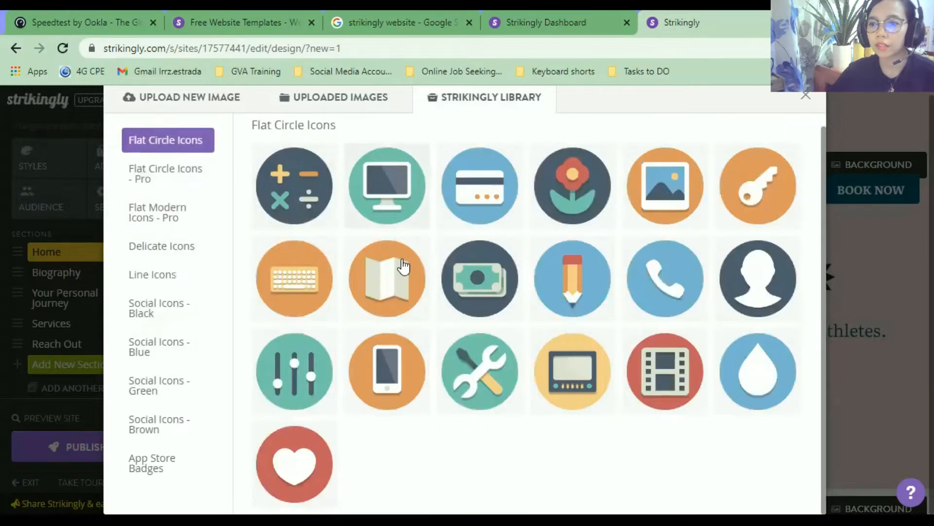
left_click(166, 254)
scroll(432, 328, "down", 6)
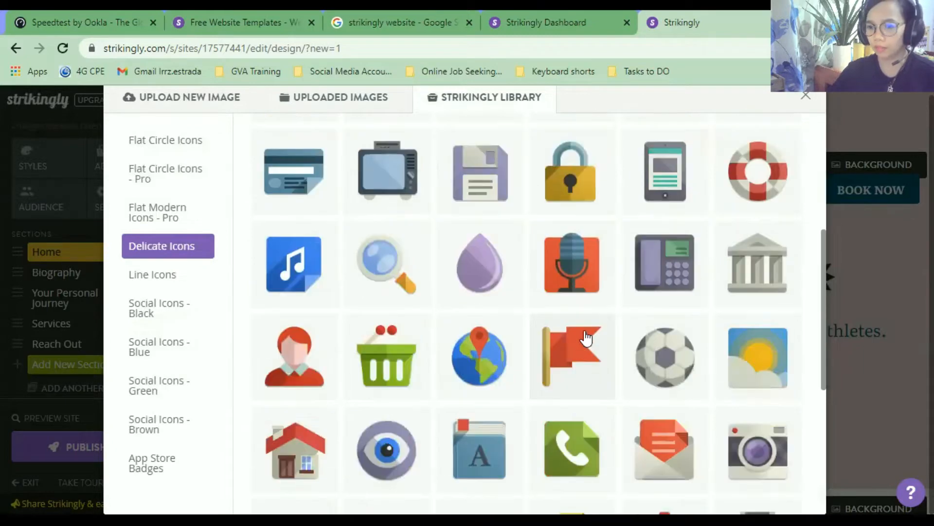
scroll(587, 337, "down", 3)
scroll(587, 337, "up", 3)
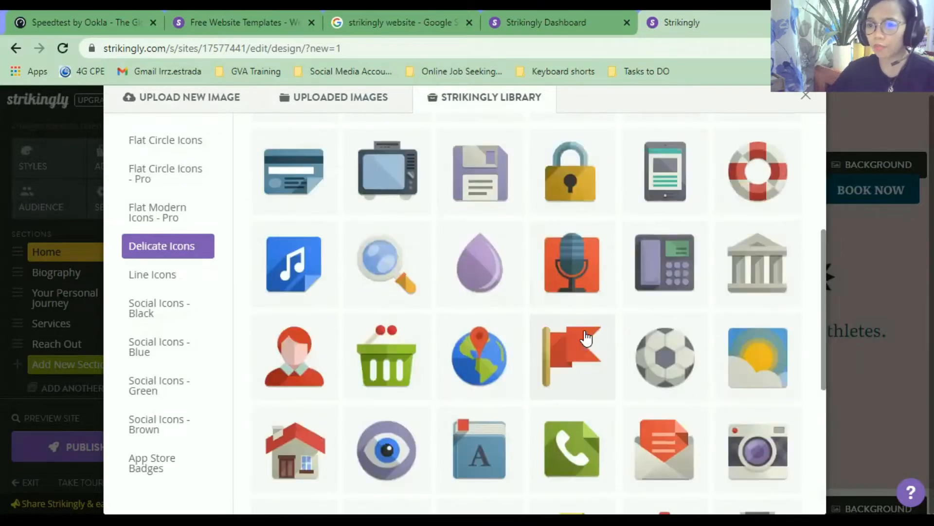
scroll(586, 337, "down", 2)
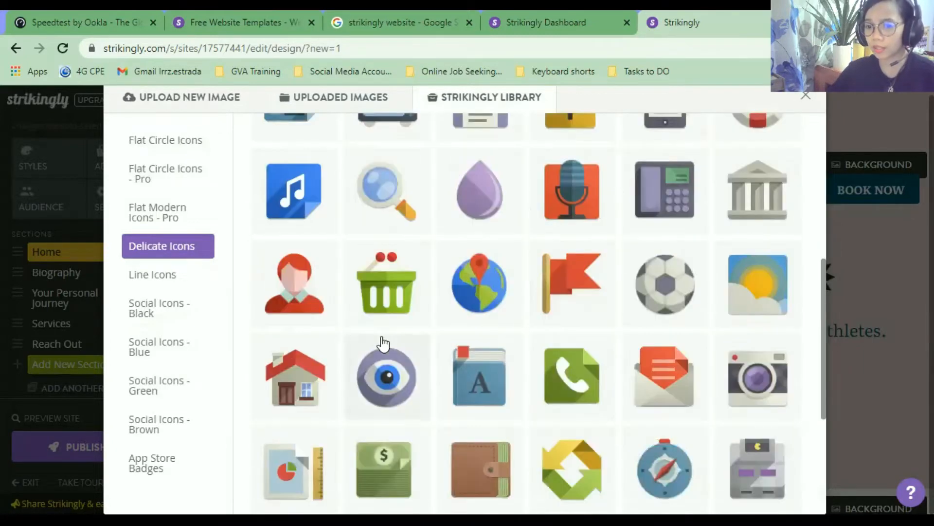
left_click(278, 303)
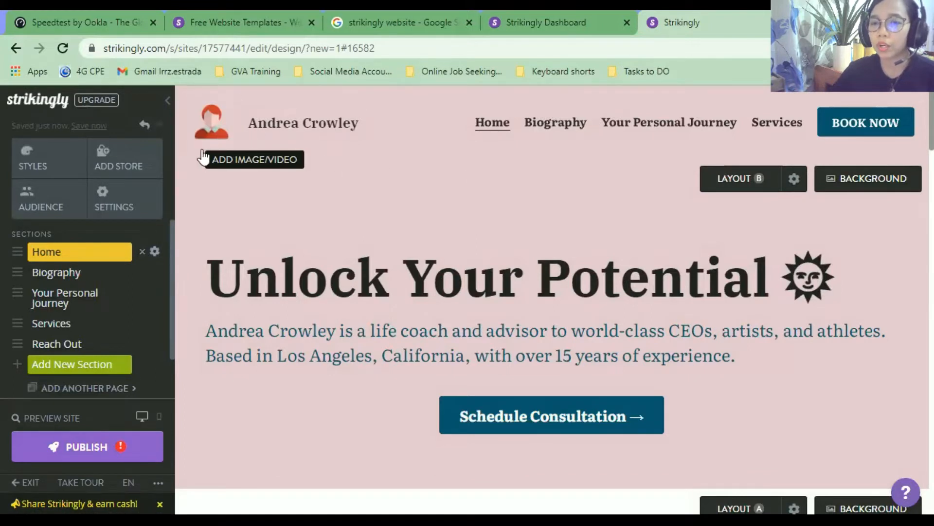
Replace the header title text with 'Virtual Assistant'.
triple_click(319, 124)
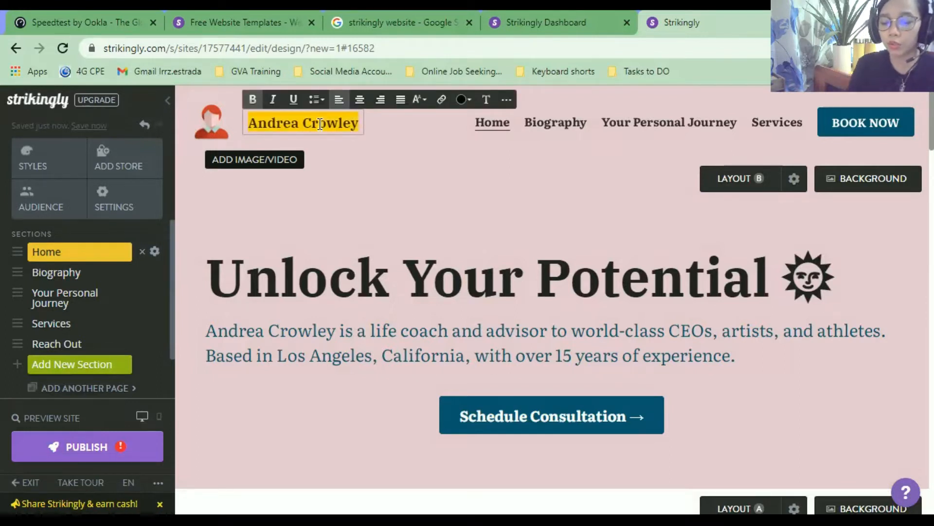
type("Vir")
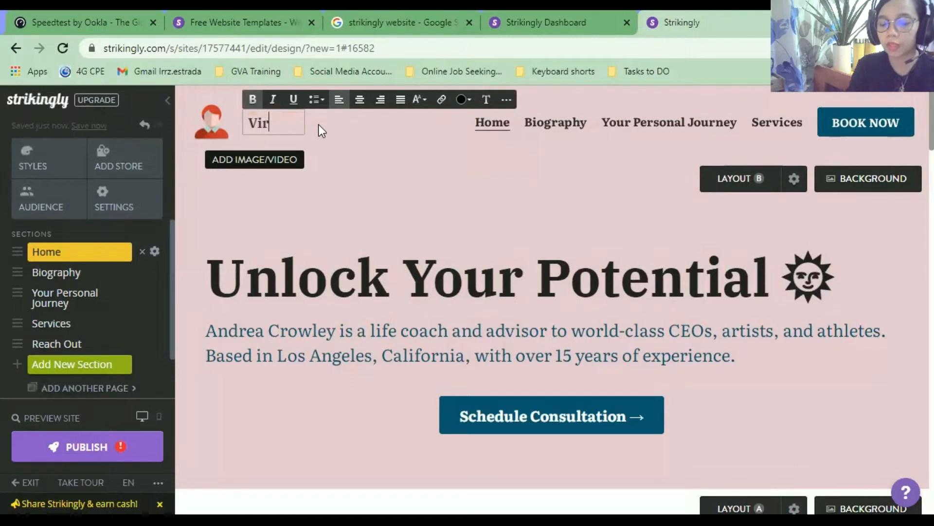
type("tual As")
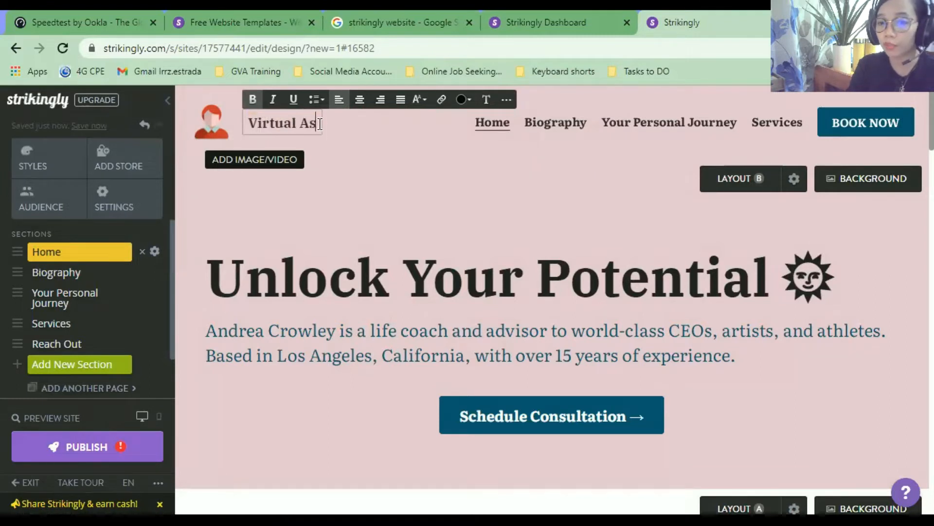
type("sistant")
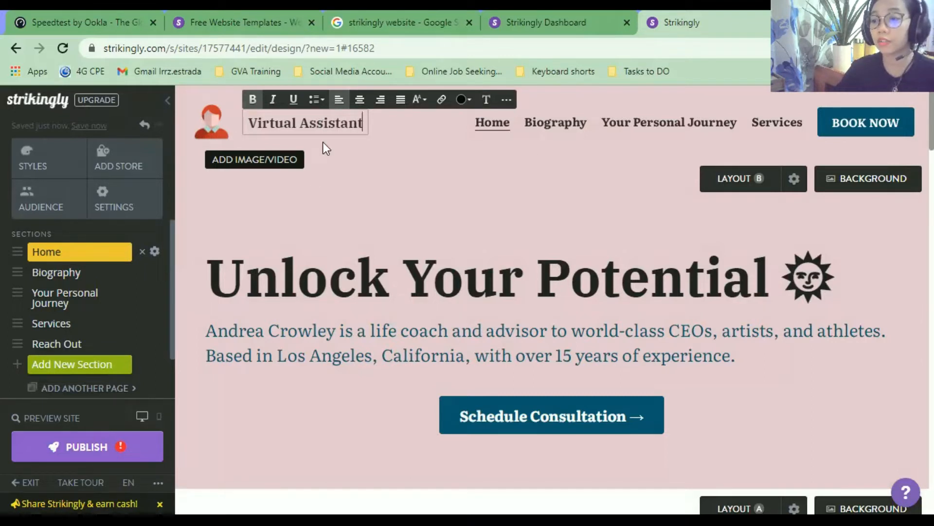
left_click(415, 153)
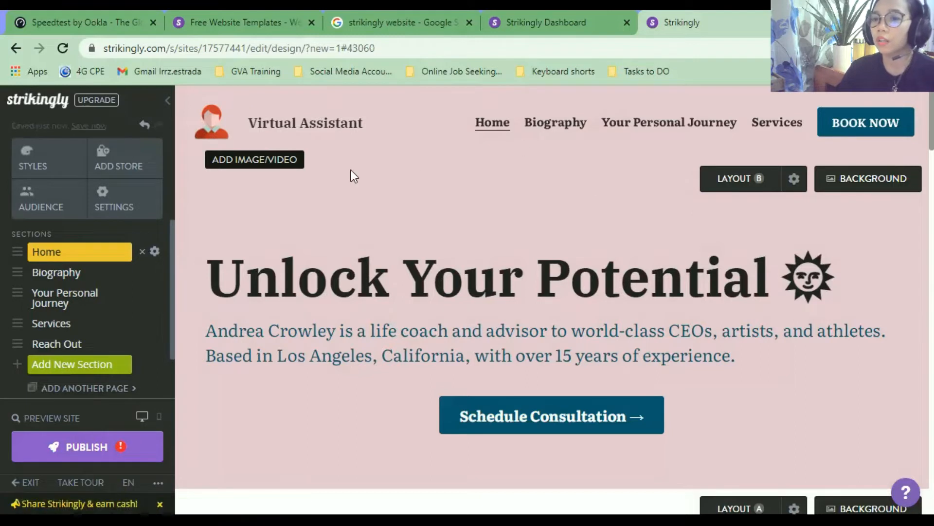
scroll(912, 150, "down", 2)
scroll(912, 129, "up", 2)
mouse_move(214, 131)
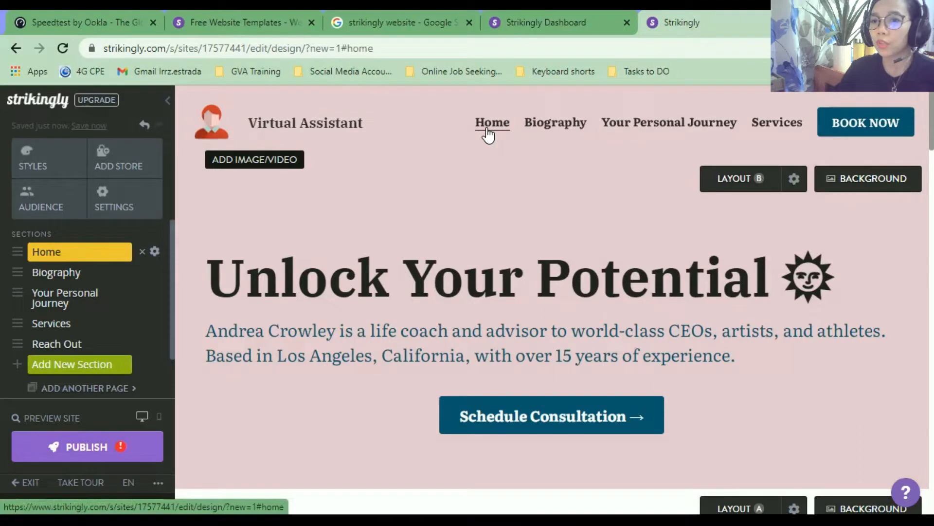
Rename the Home section to 'About' and switch the hero section to another layout.
left_click(154, 252)
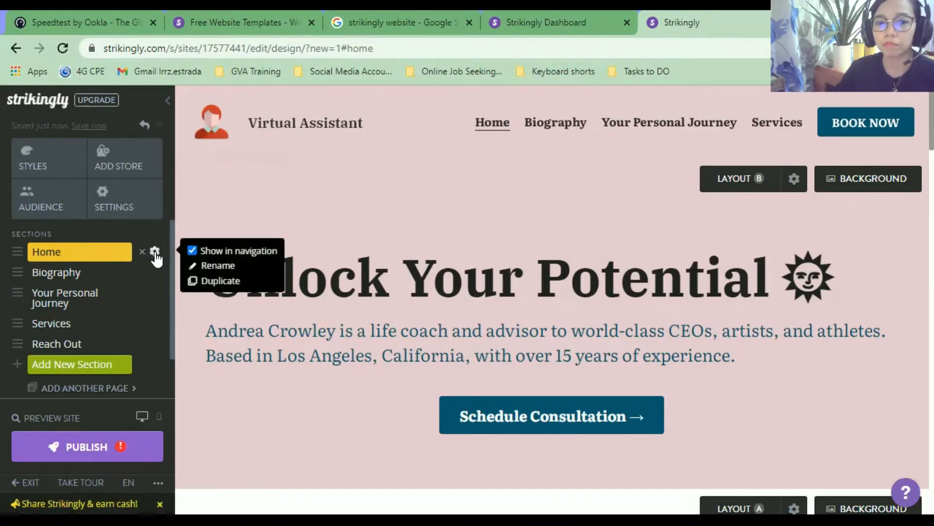
left_click(214, 265)
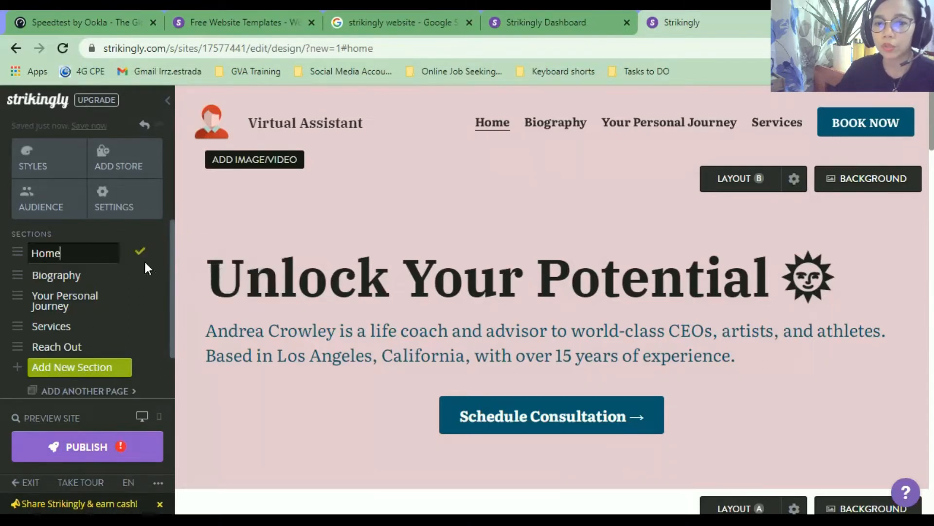
double_click(76, 254)
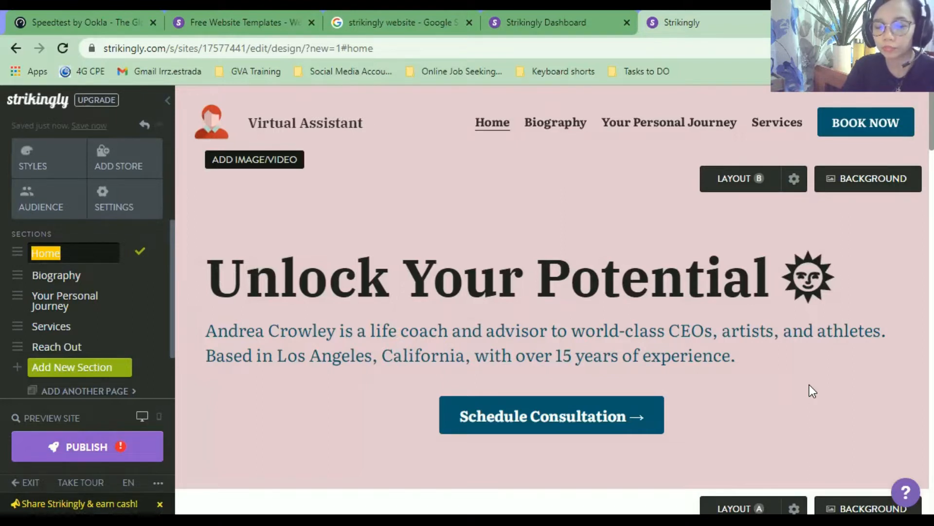
type("About")
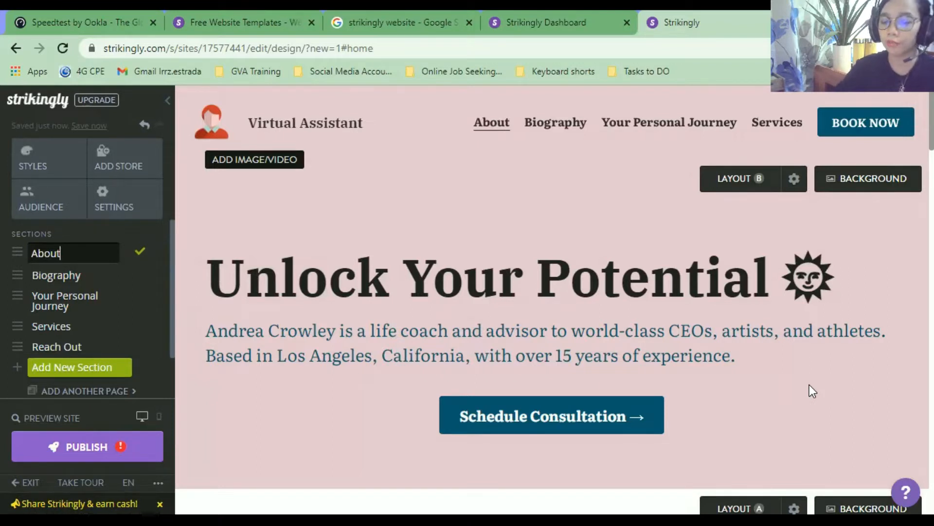
key("Return")
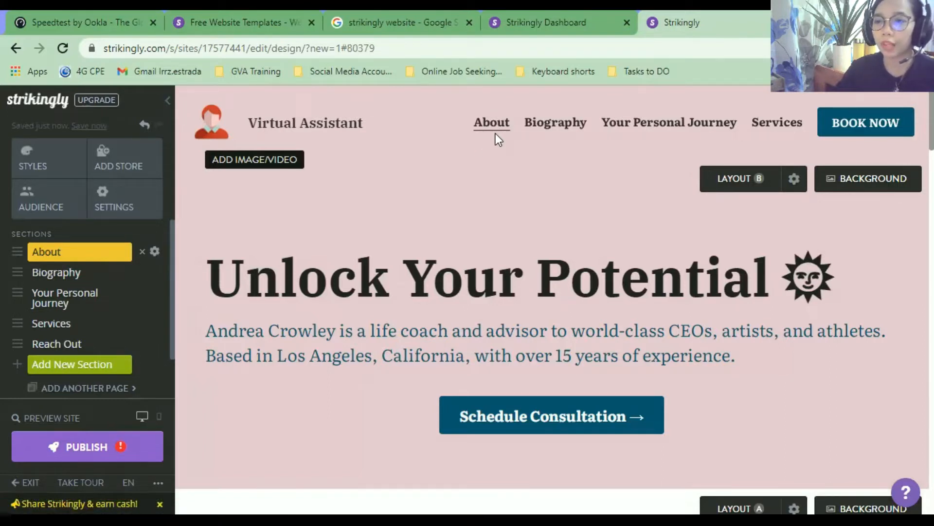
left_click(747, 184)
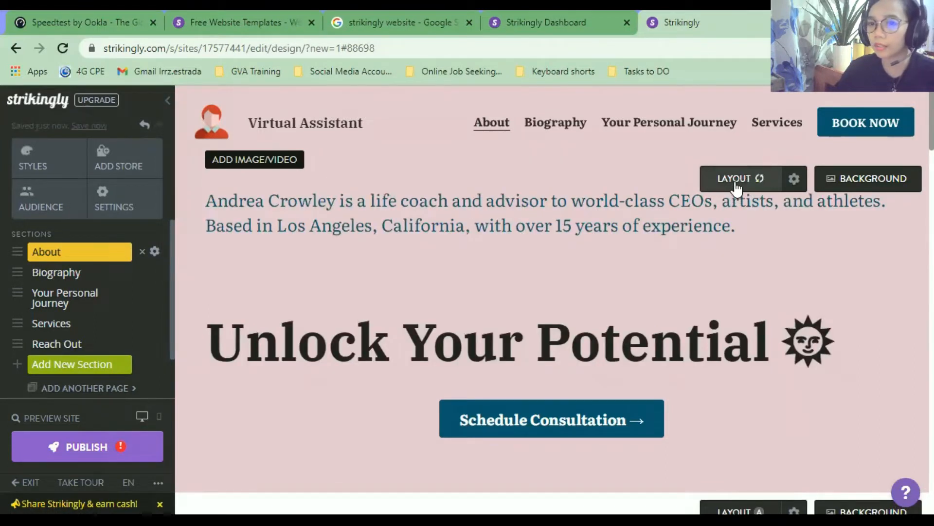
Cycle through the hero layouts, toggle Top Space and Bottom Space, and save.
left_click(736, 187)
left_click(737, 188)
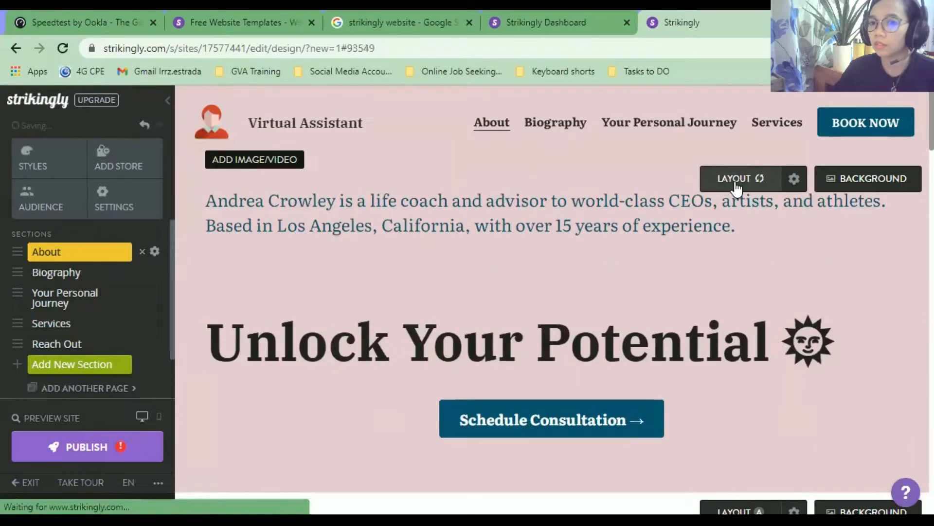
left_click(736, 188)
left_click(736, 188)
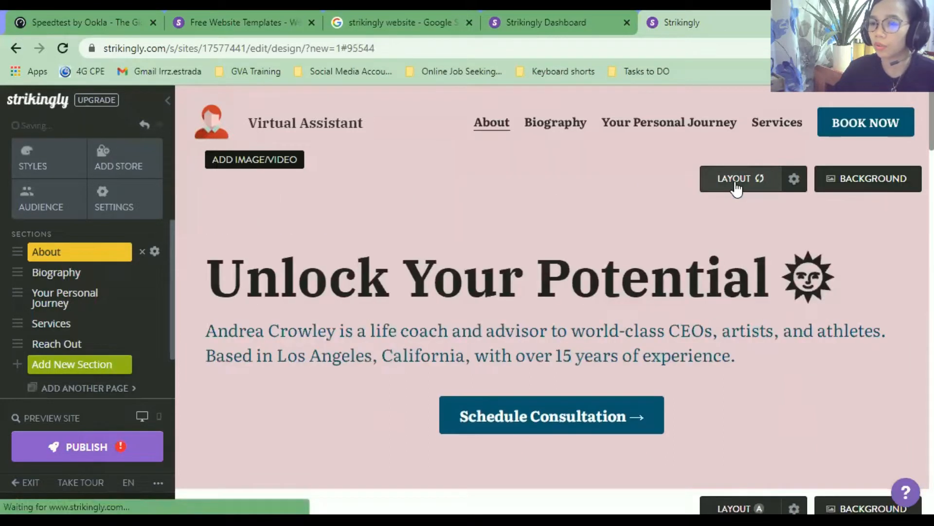
left_click(737, 187)
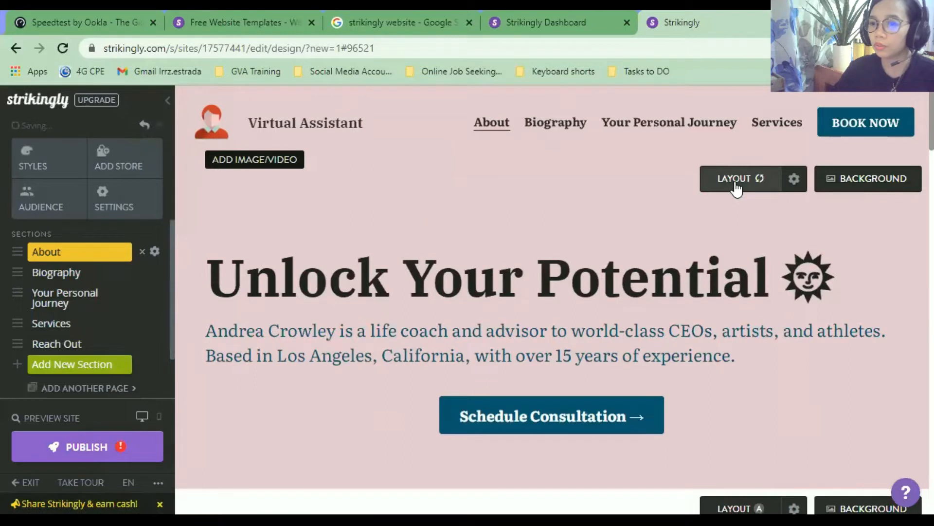
left_click(737, 188)
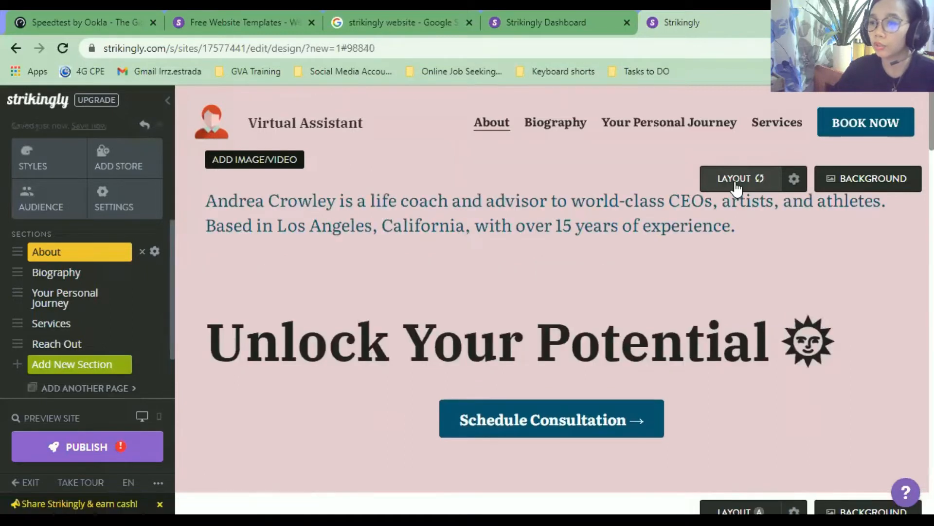
left_click(792, 179)
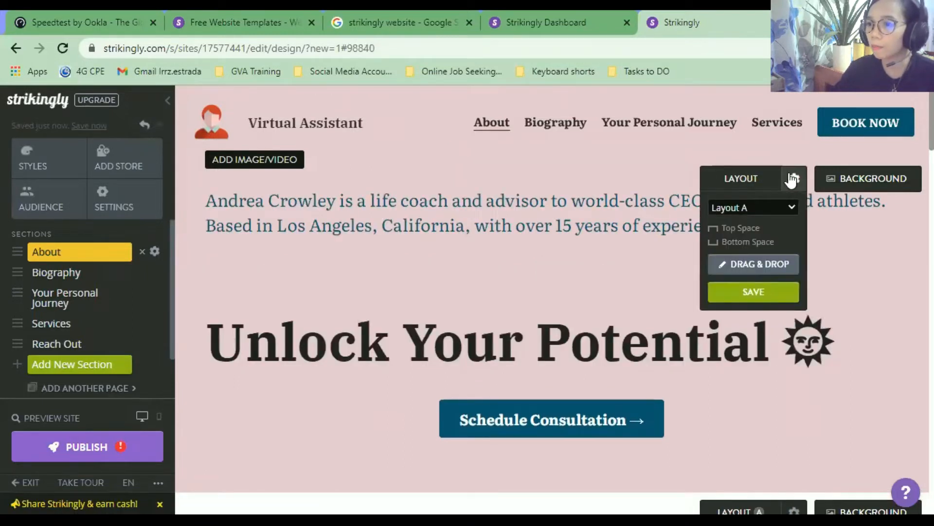
left_click(760, 228)
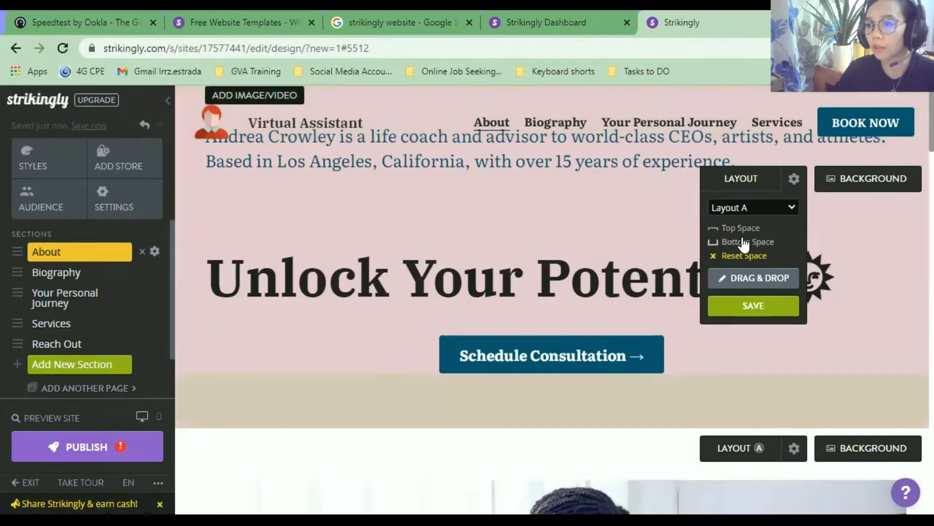
left_click(744, 242)
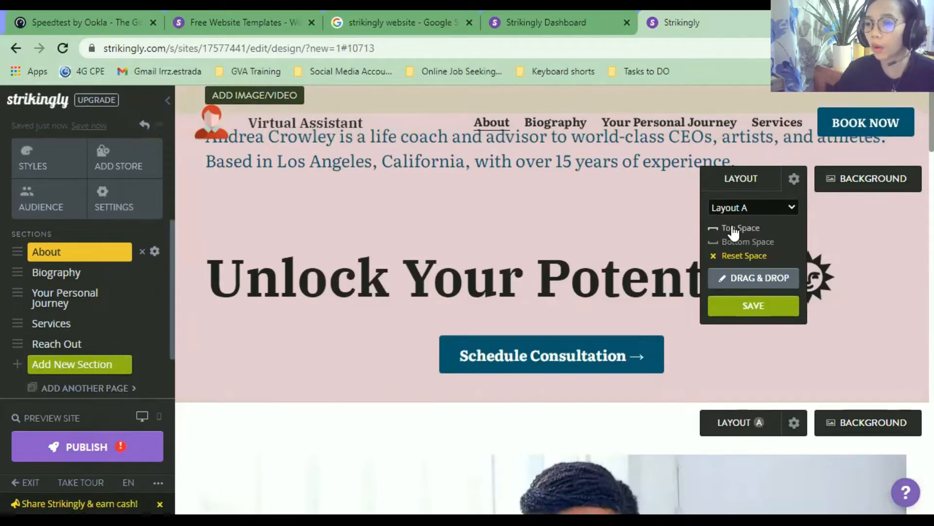
left_click(735, 229)
left_click(734, 242)
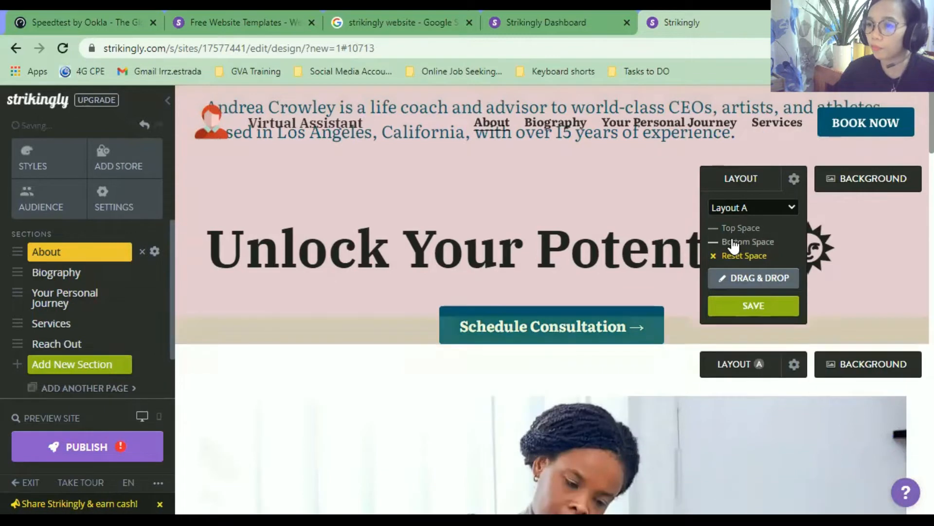
left_click(719, 308)
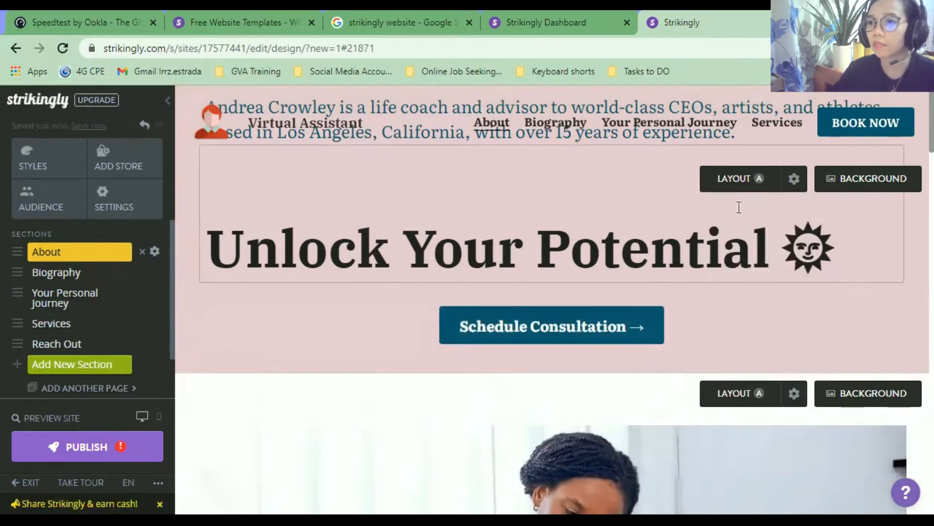
Switch to Layout B with the heading first, adding top space and removing bottom space.
left_click(758, 180)
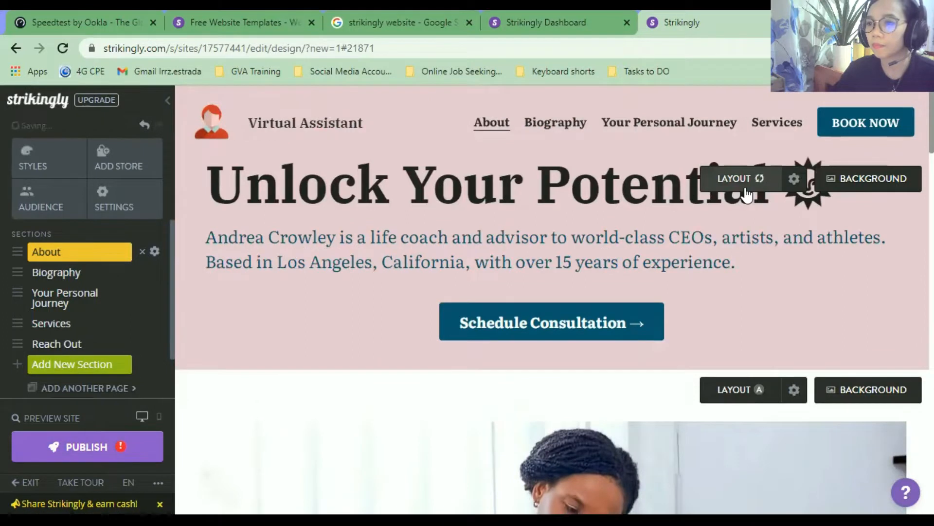
left_click(754, 187)
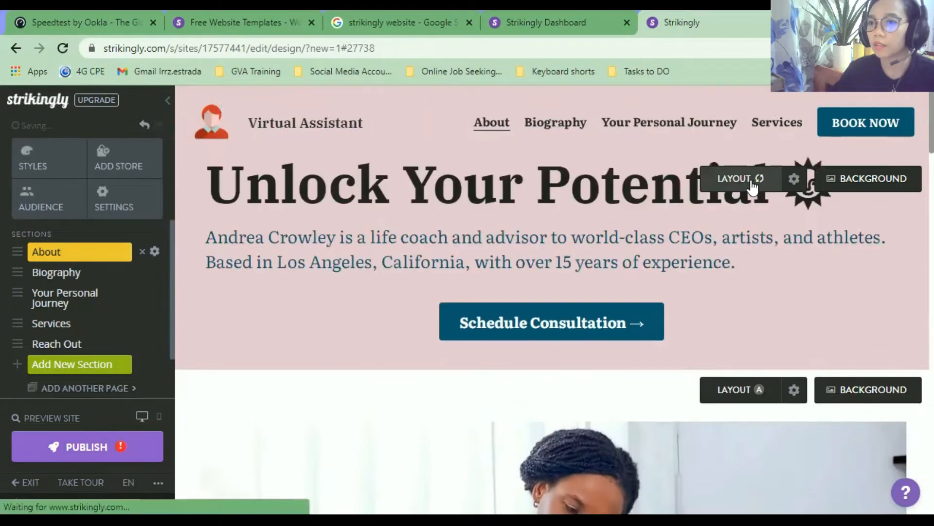
left_click(793, 180)
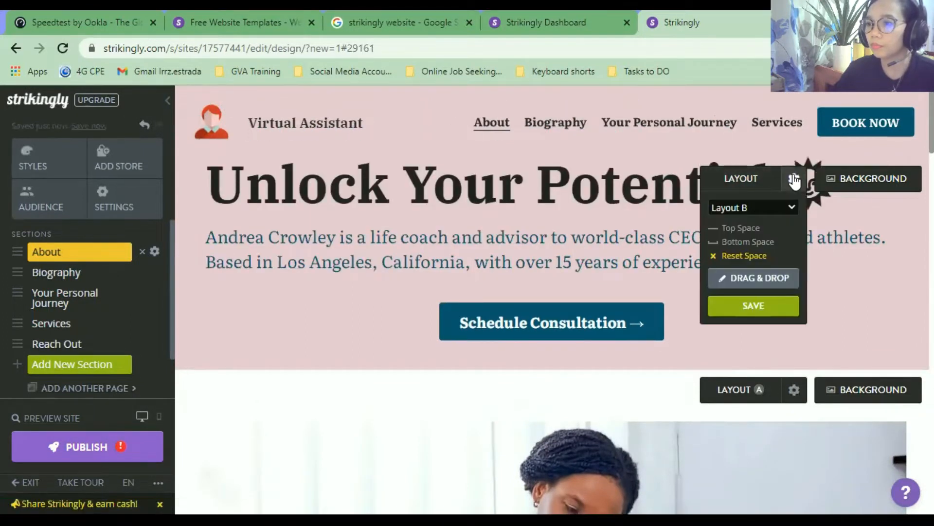
left_click(747, 228)
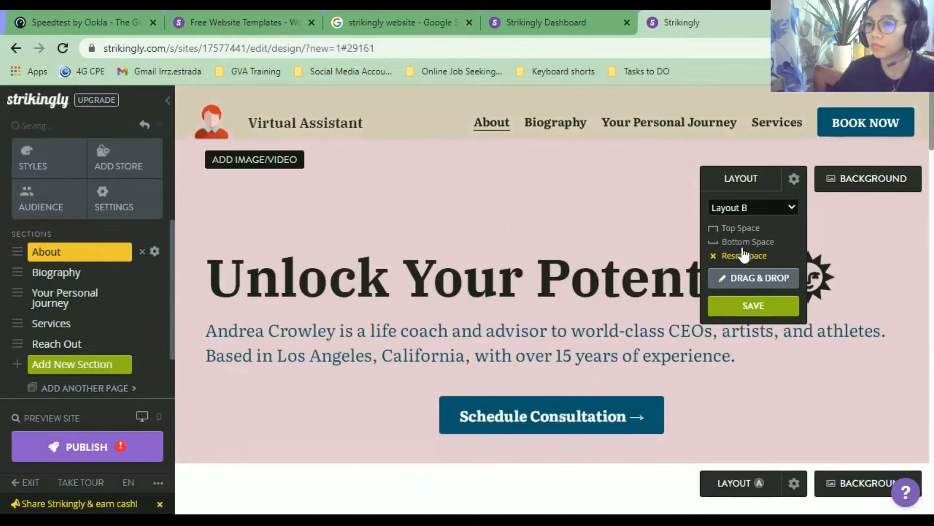
left_click(745, 242)
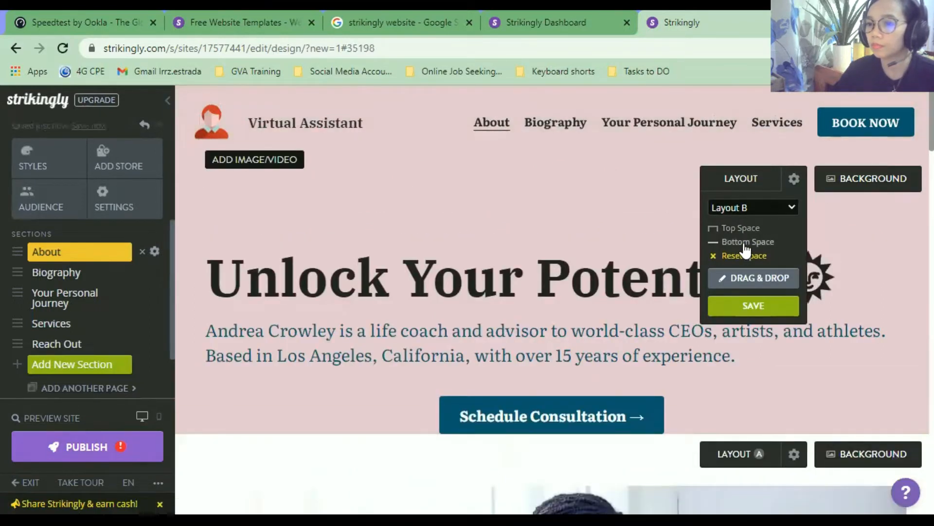
left_click(753, 306)
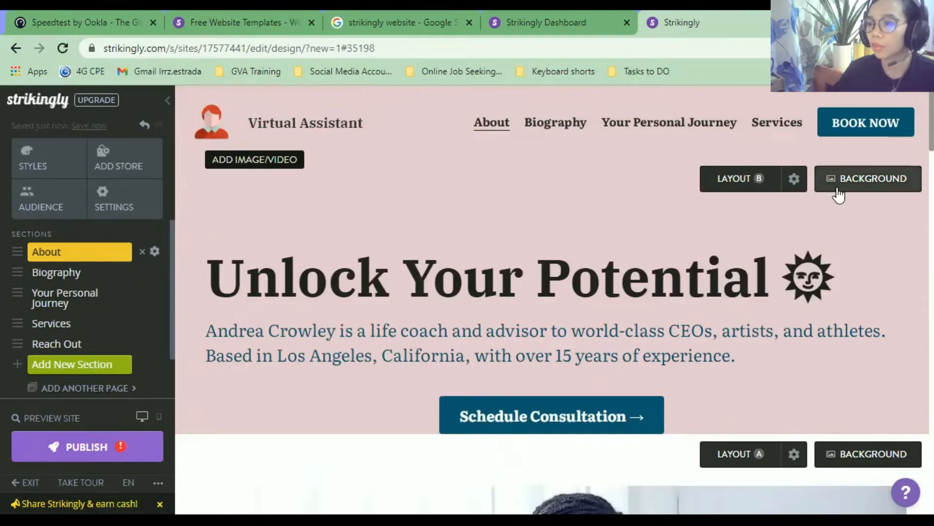
Try white, grey, blue, near-black and custom colours for the section background.
left_click(838, 193)
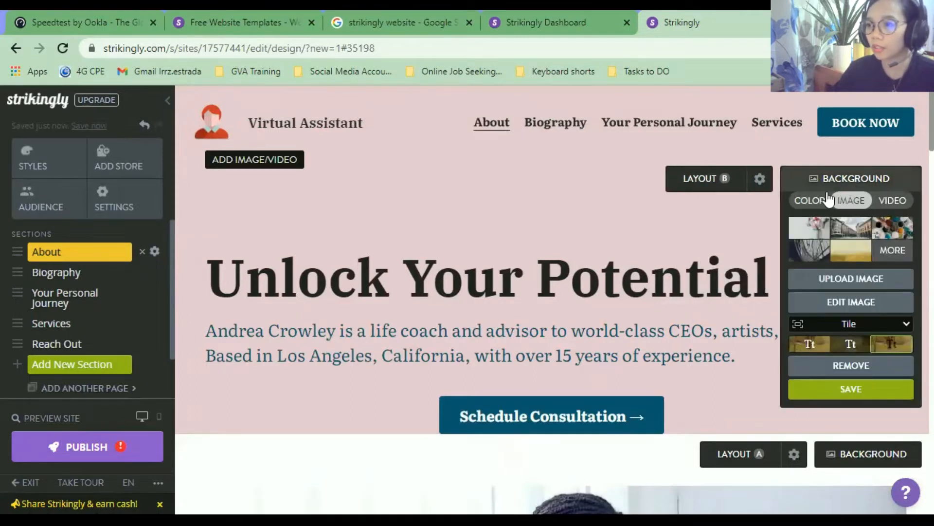
left_click(809, 203)
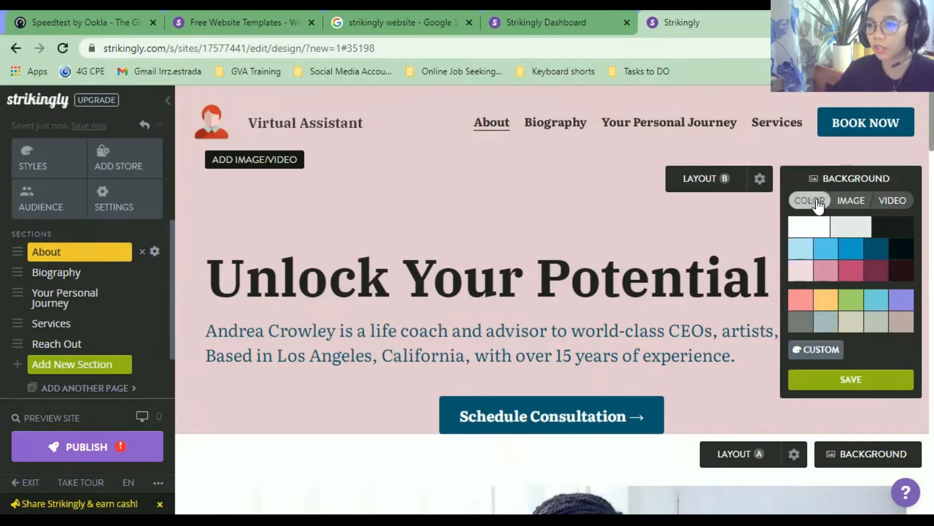
left_click(810, 232)
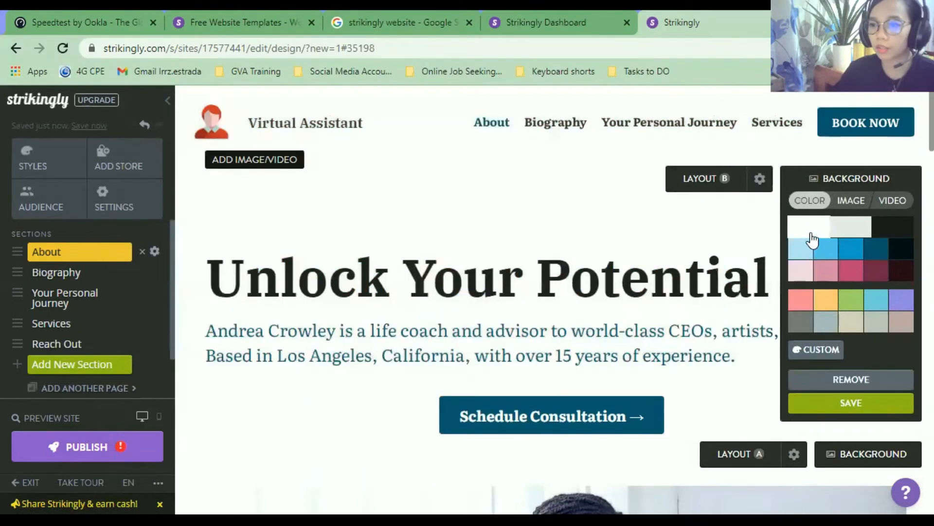
left_click(852, 232)
left_click(799, 254)
left_click(825, 253)
left_click(901, 254)
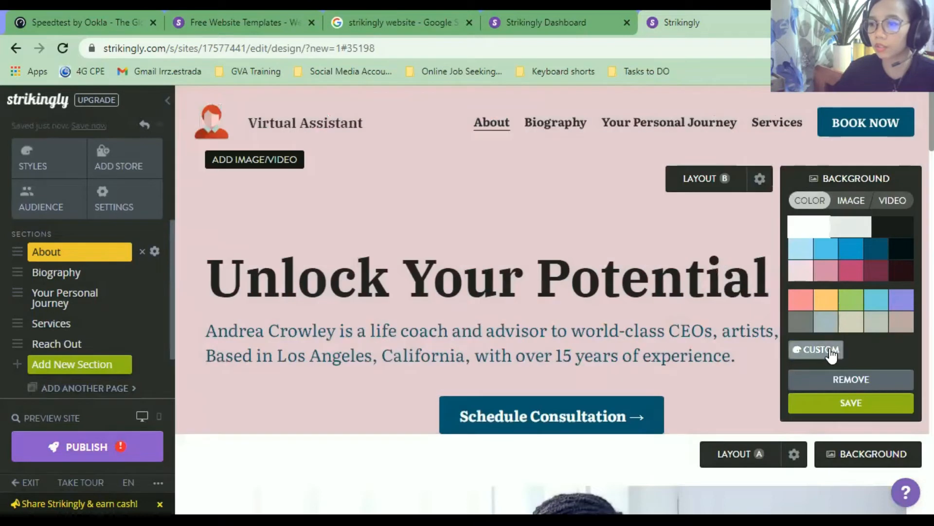
left_click(827, 348)
left_click(826, 323)
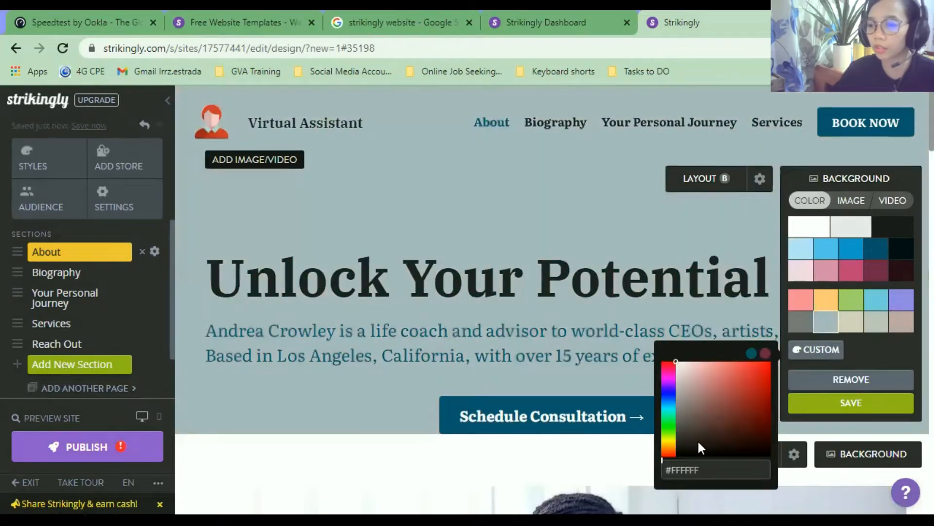
Choose the light blue background swatch and save, then reopen the background image options.
left_click_drag(668, 471, 711, 471)
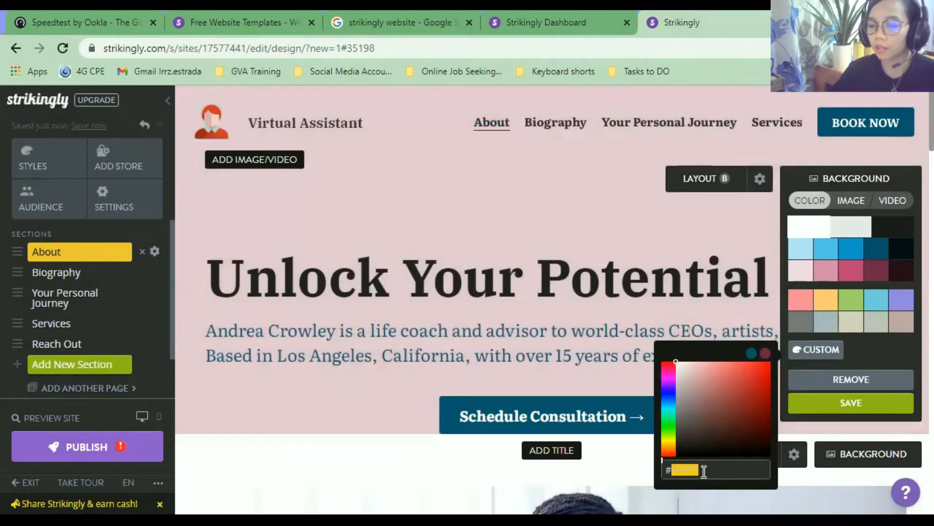
double_click(706, 471)
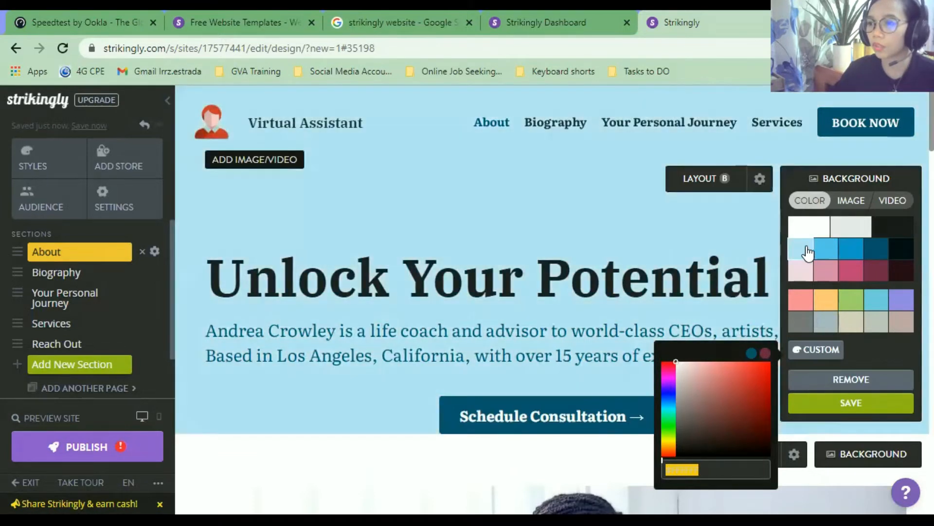
left_click(804, 248)
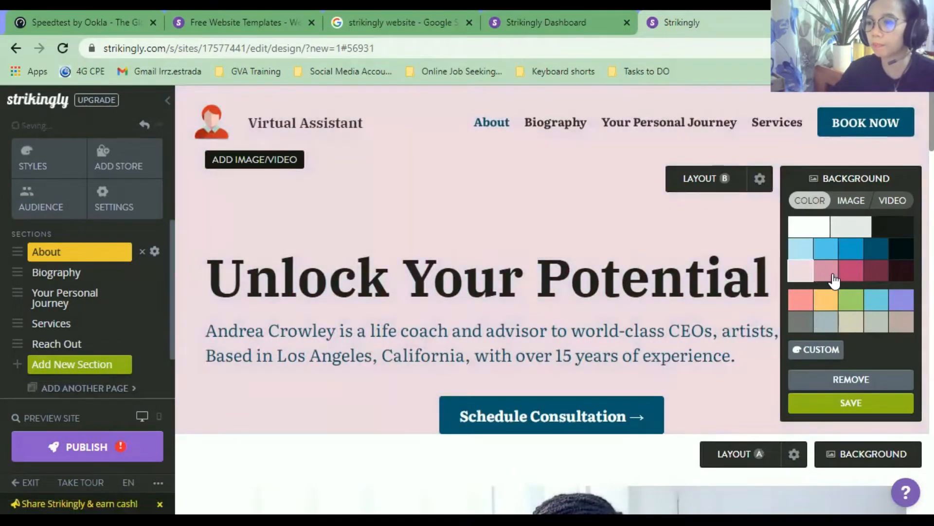
left_click(830, 278)
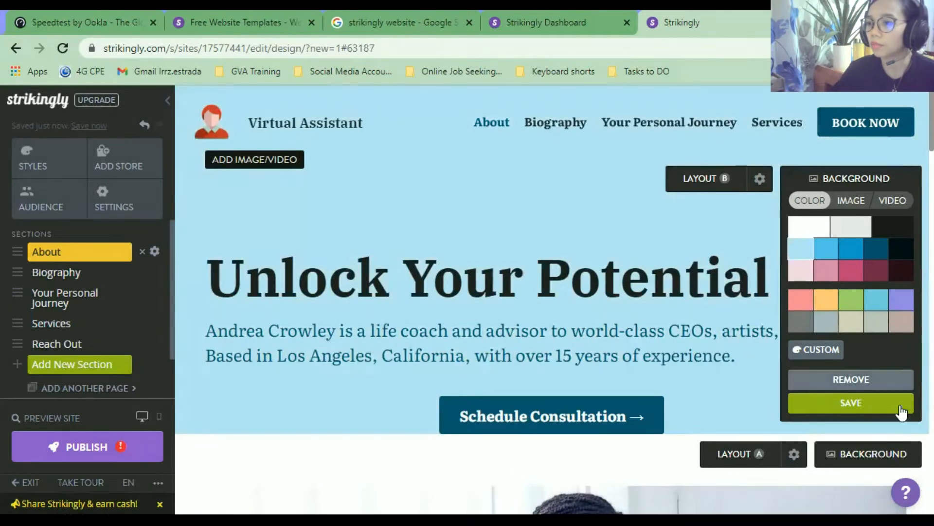
left_click(903, 409)
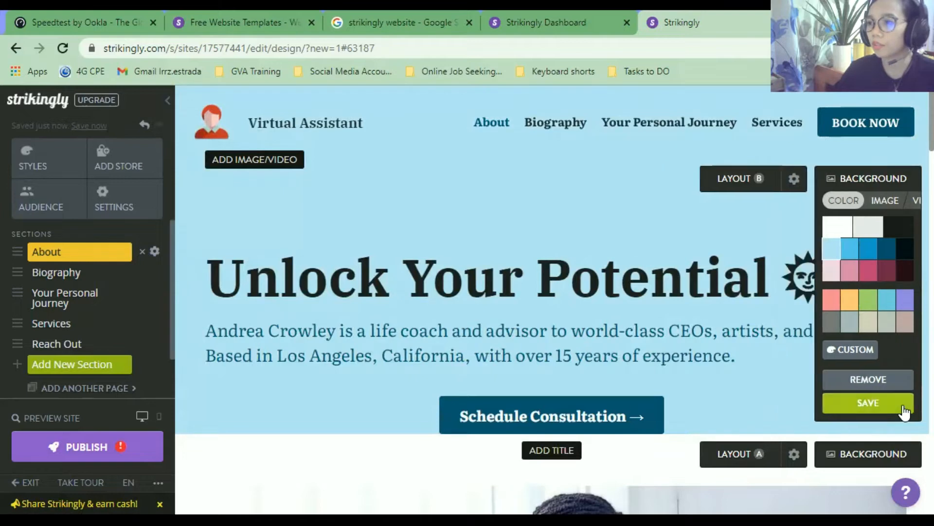
left_click(862, 183)
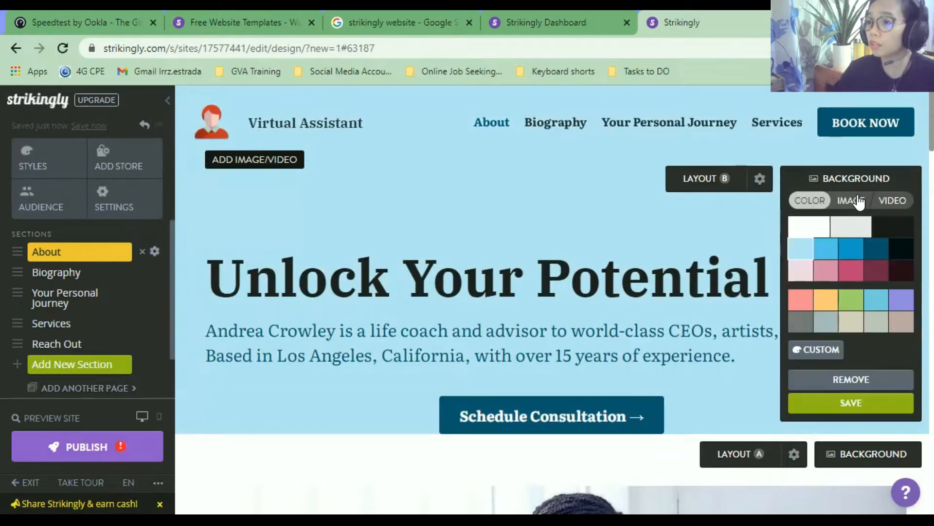
left_click(858, 201)
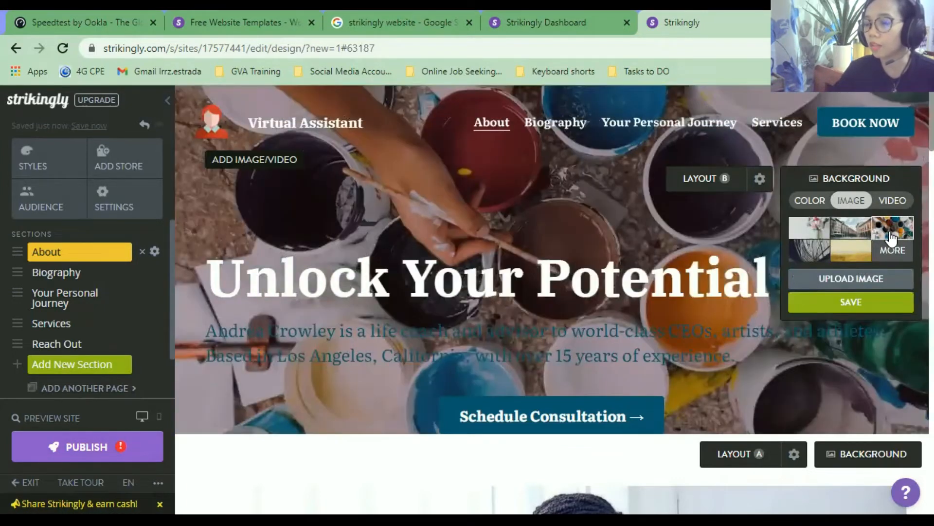
Browse the stock image library's Patterns and City categories.
left_click(897, 249)
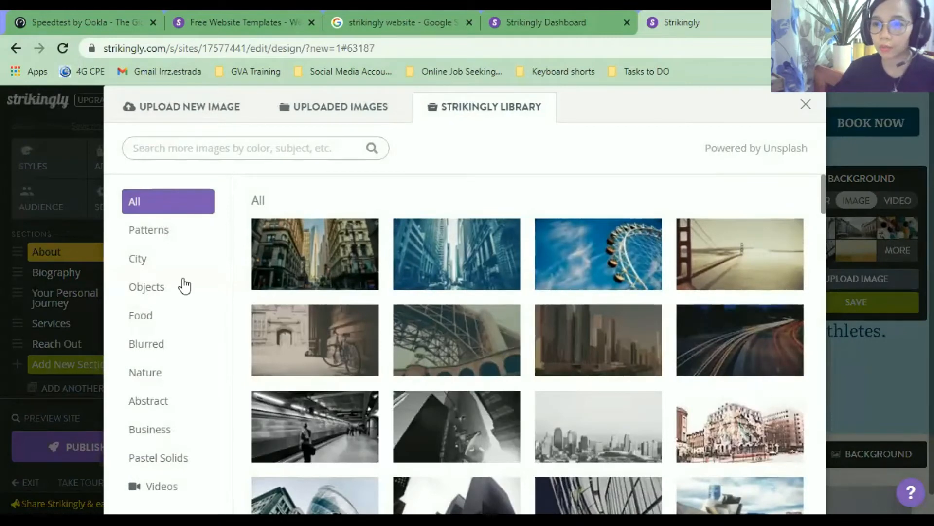
scroll(413, 287, "down", 15)
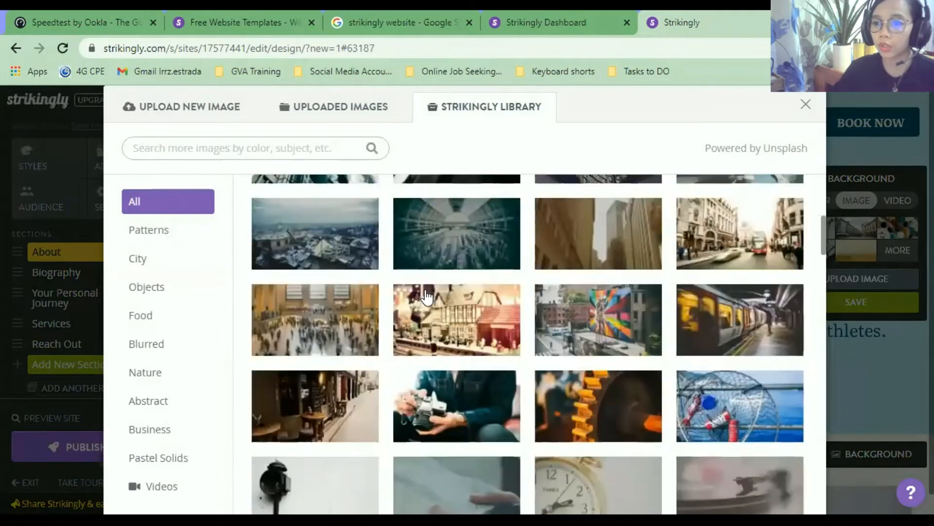
left_click(140, 229)
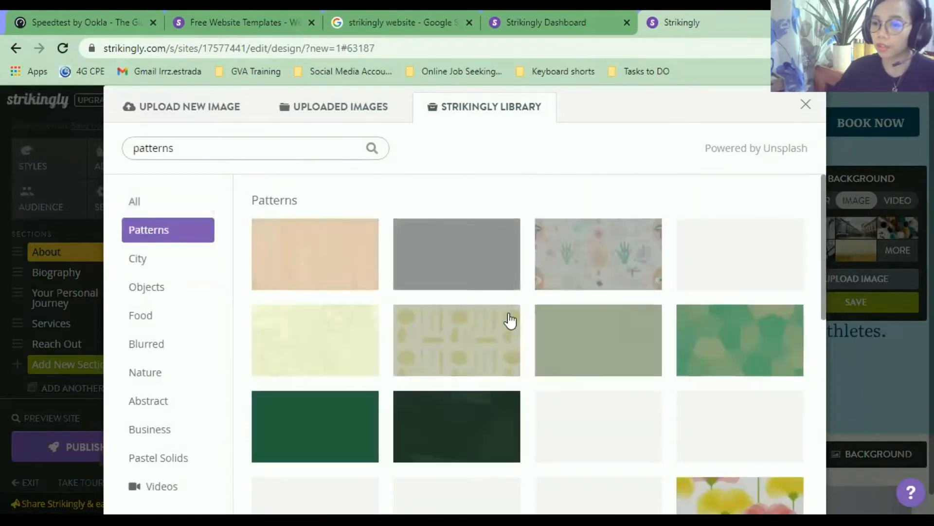
scroll(509, 320, "down", 6)
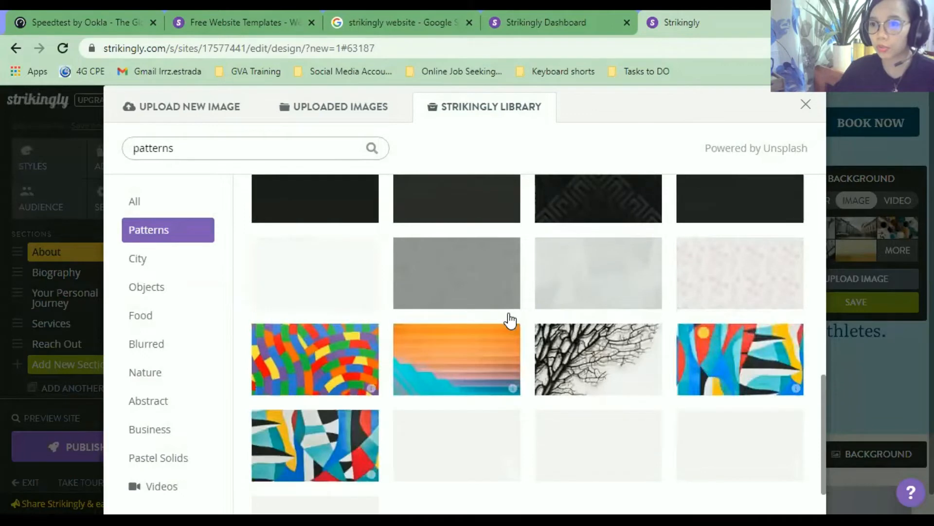
scroll(509, 320, "down", 2)
left_click(160, 258)
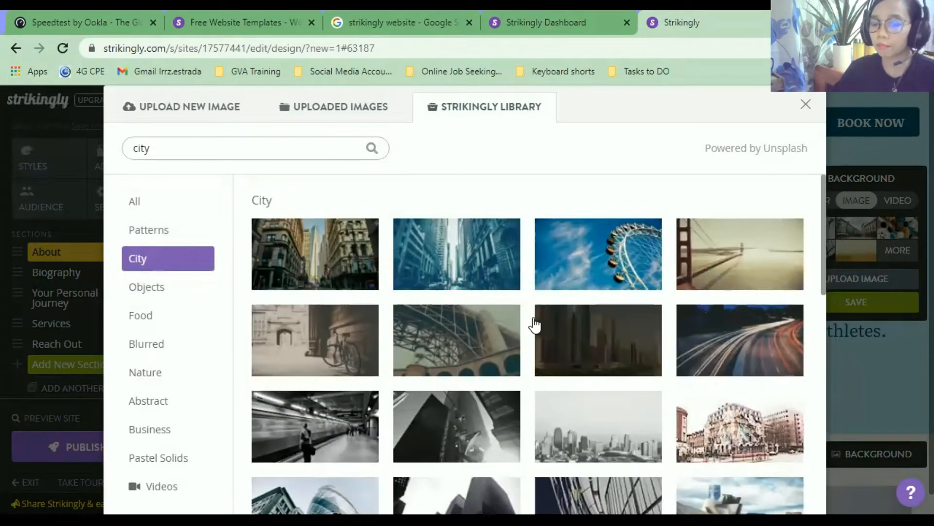
scroll(532, 323, "down", 10)
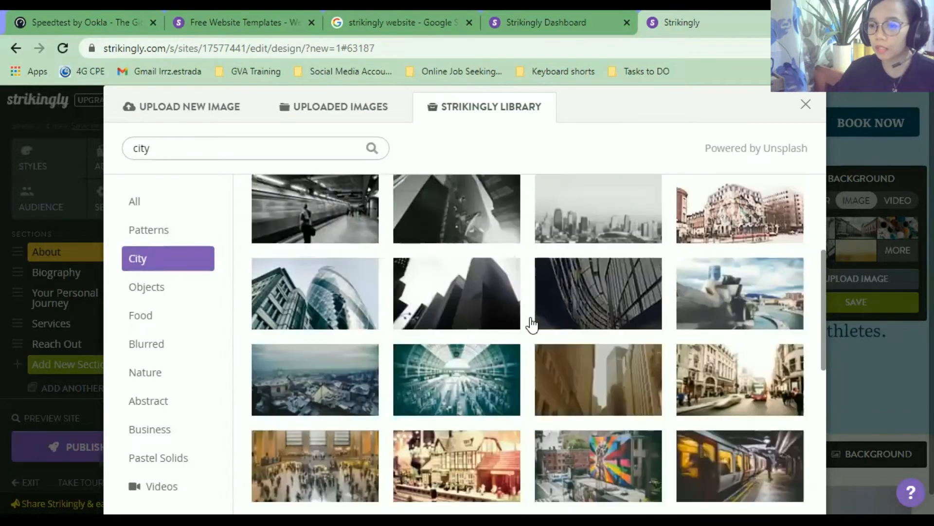
scroll(532, 324, "down", 2)
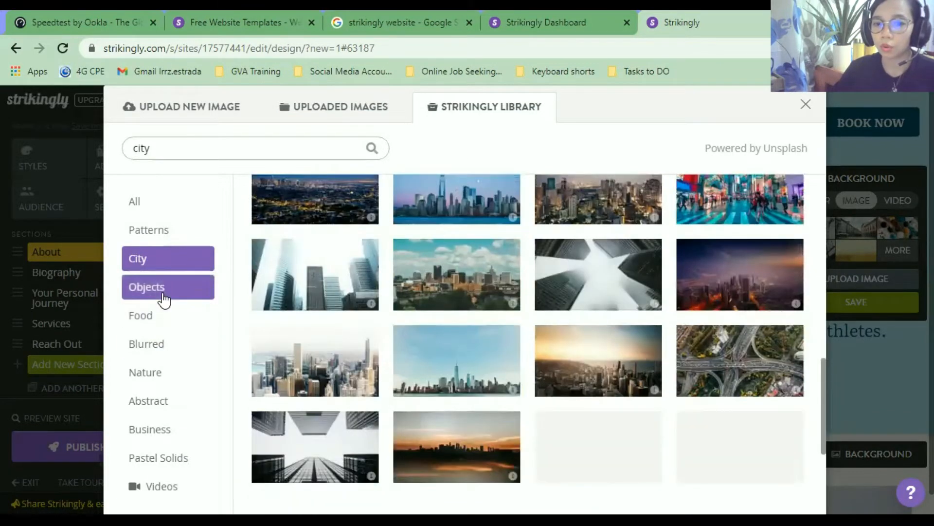
Look through the Objects and Food stock images.
left_click(160, 289)
scroll(384, 333, "down", 10)
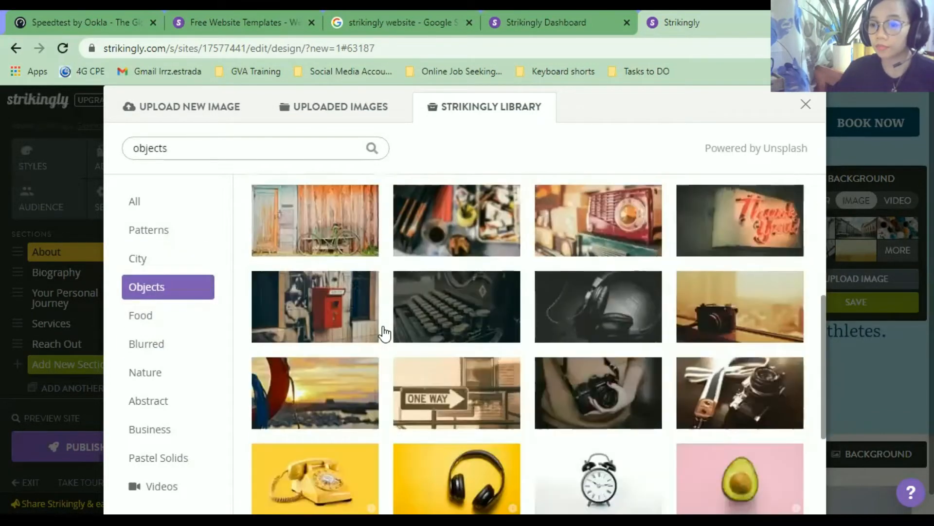
scroll(384, 333, "down", 5)
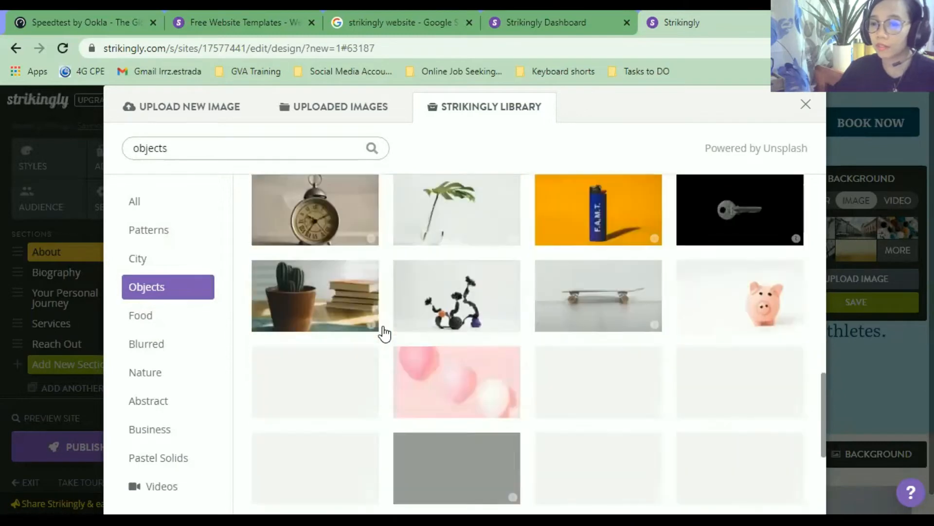
scroll(385, 333, "down", 3)
scroll(384, 333, "down", 2)
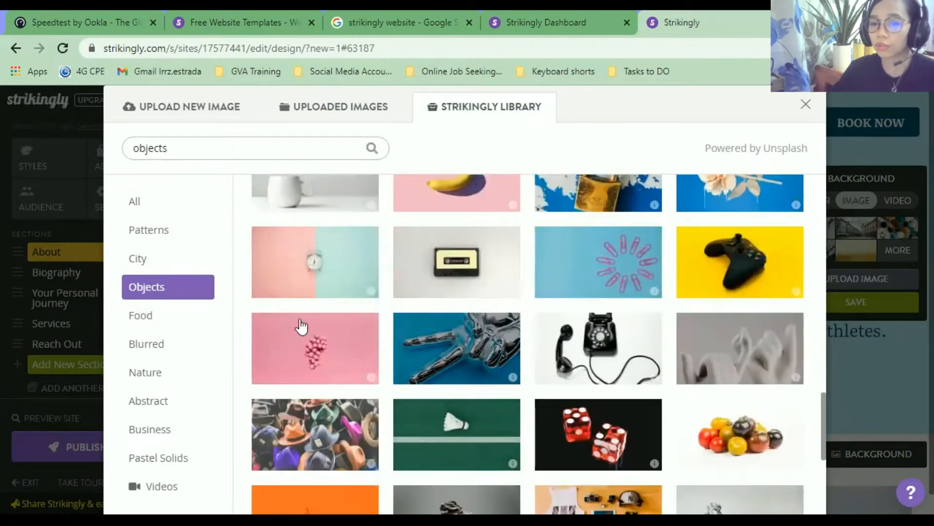
left_click(163, 316)
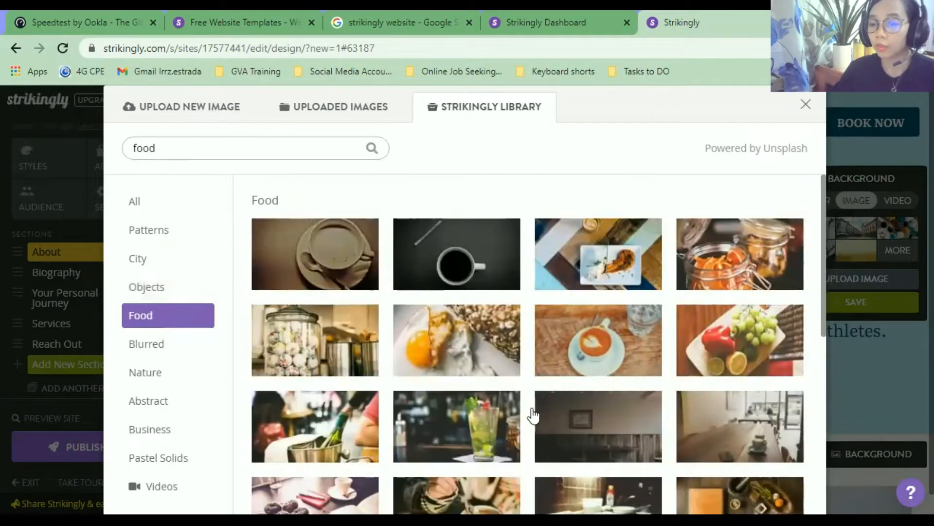
scroll(533, 415, "down", 15)
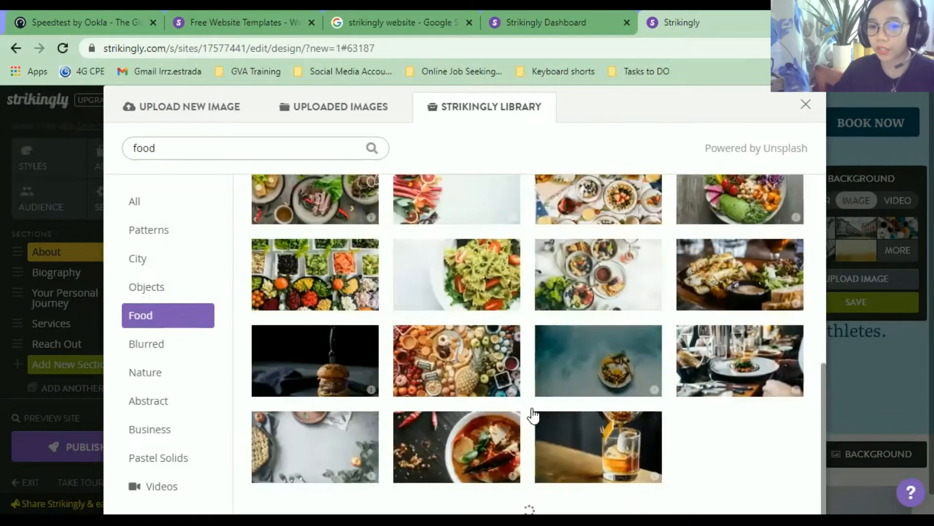
Close the library, preview a preset image as the About background, and reopen the stock library.
left_click(94, 348)
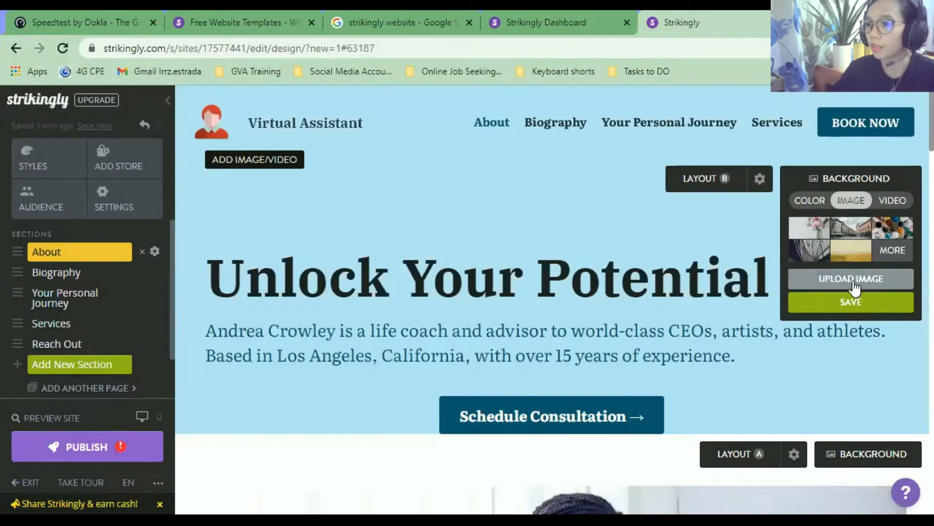
left_click(854, 288)
left_click(888, 250)
left_click(869, 223)
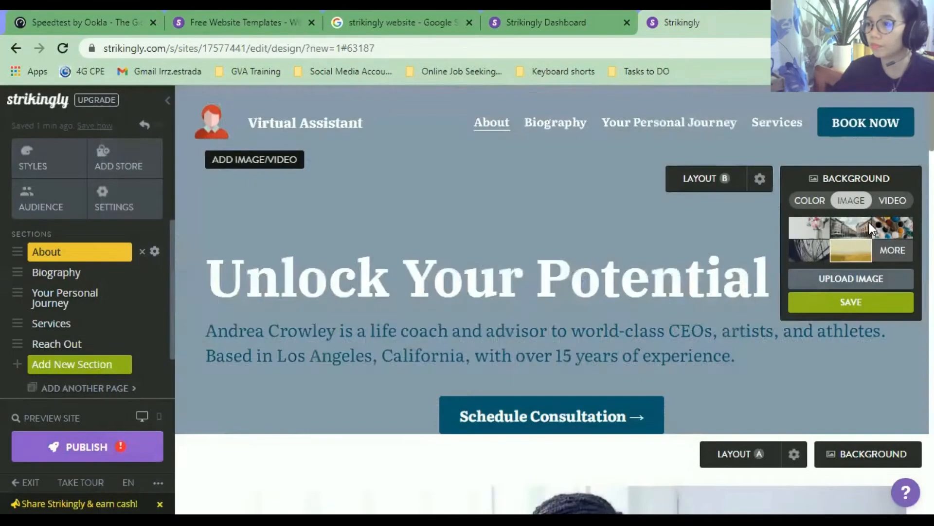
left_click(890, 252)
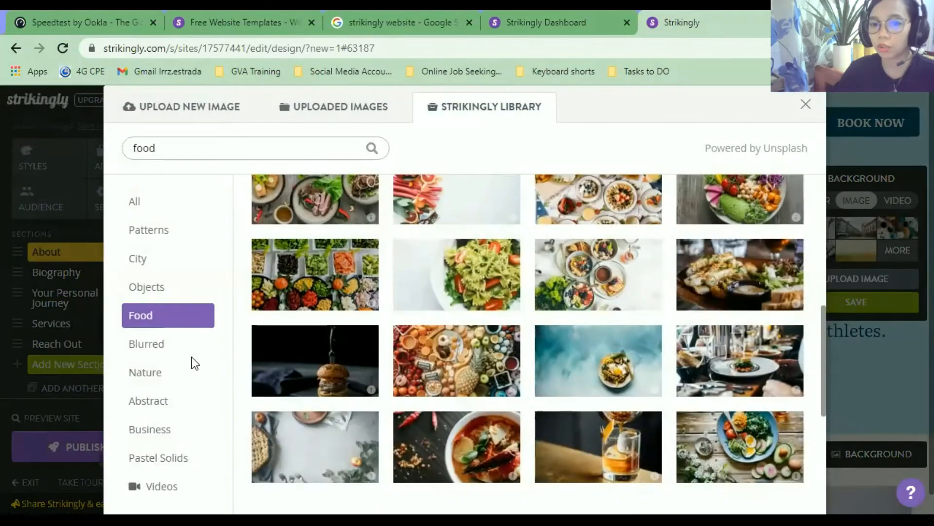
Browse the Blurred and Nature stock image categories.
left_click(178, 347)
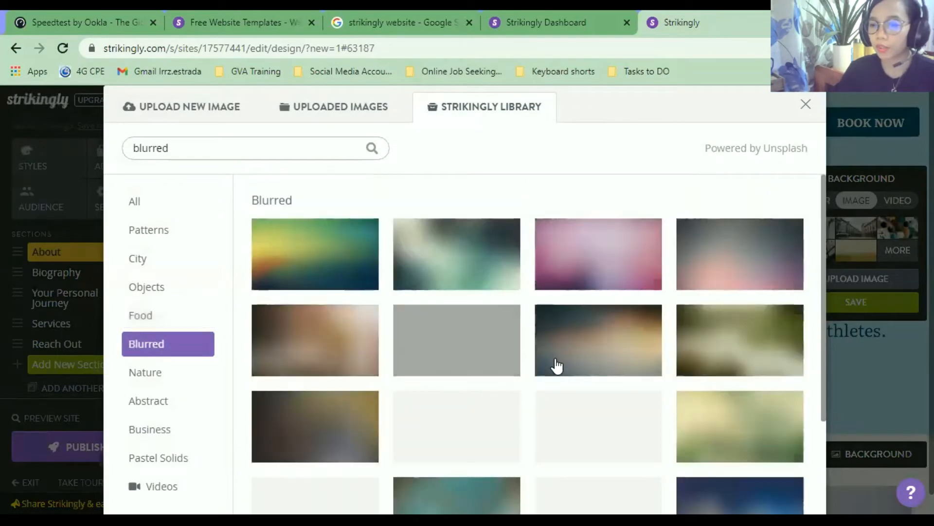
scroll(560, 366, "down", 5)
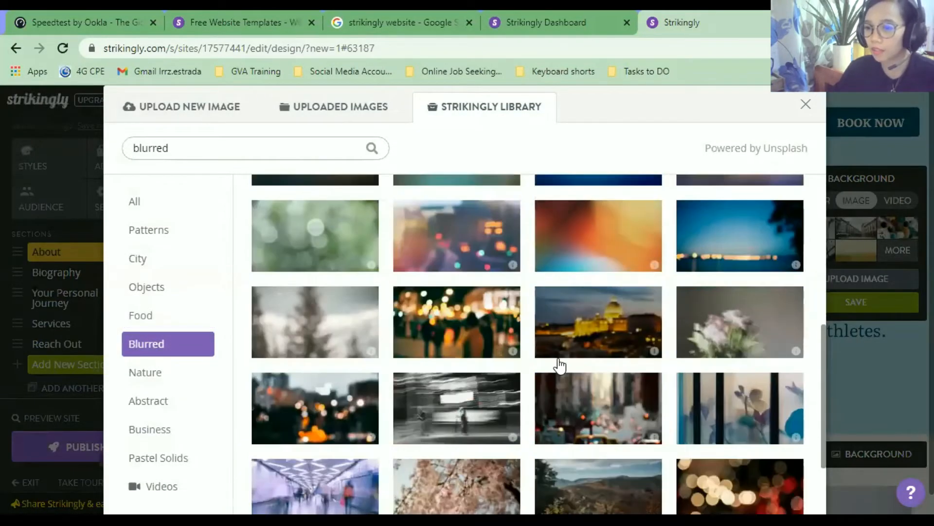
scroll(559, 366, "down", 5)
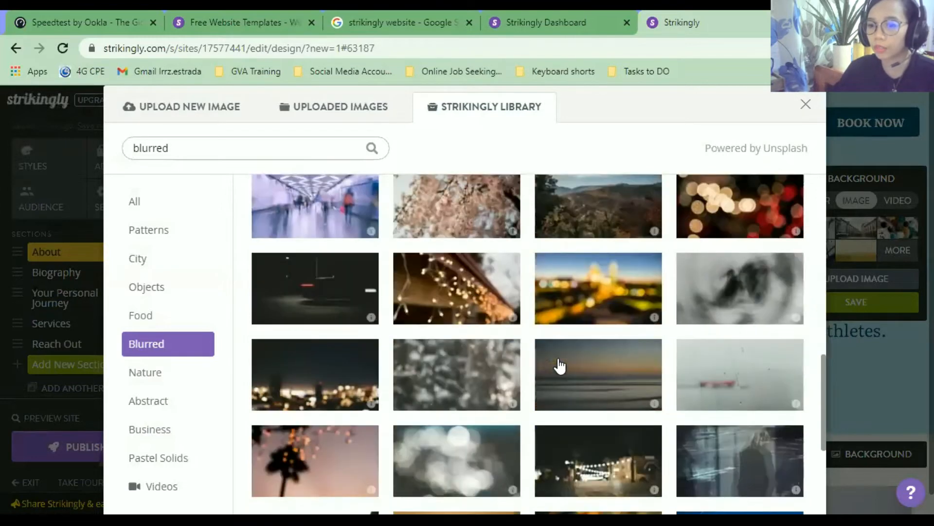
left_click(167, 383)
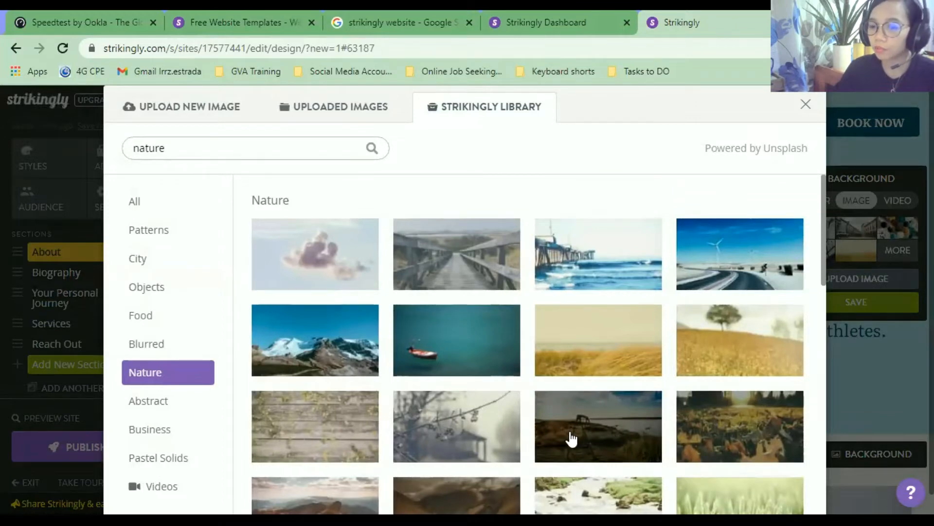
scroll(572, 440, "down", 3)
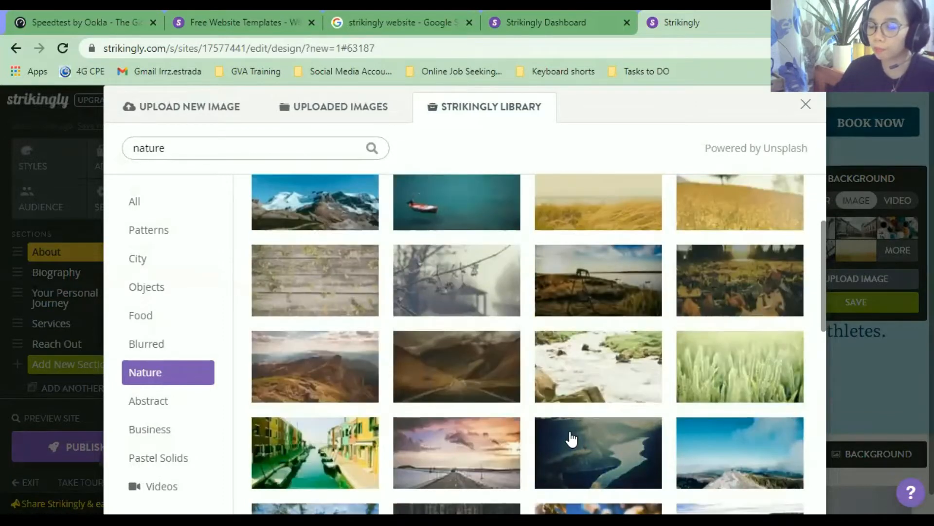
scroll(572, 440, "down", 10)
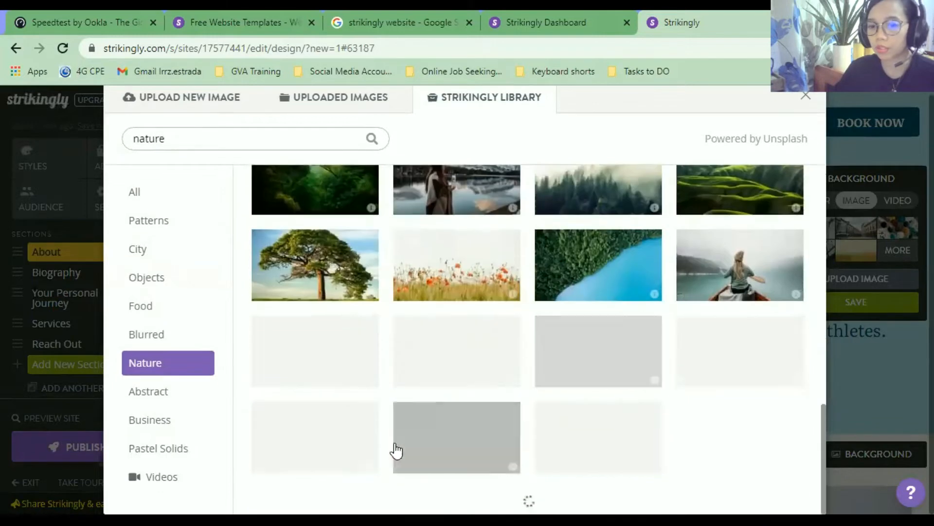
Check the Abstract and Pastel Solids images, then switch to the stock video library.
left_click(138, 392)
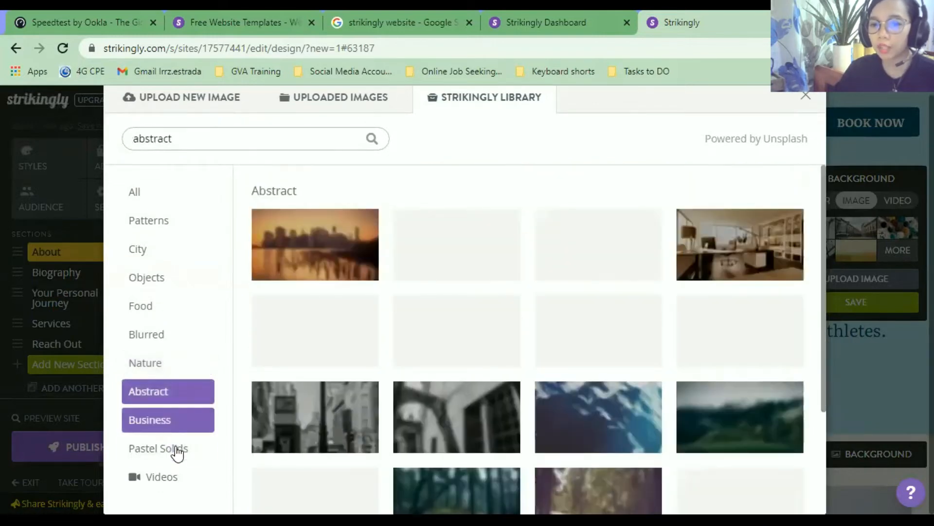
left_click(176, 449)
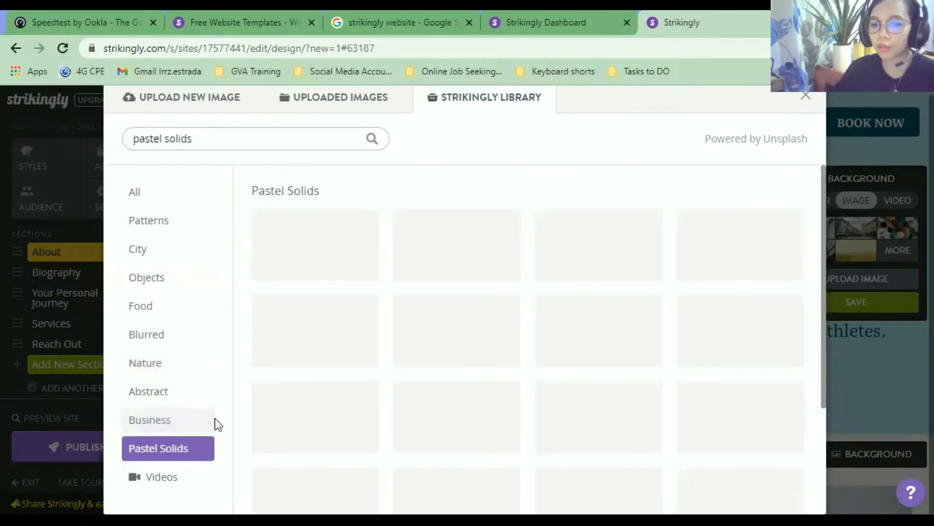
left_click(191, 476)
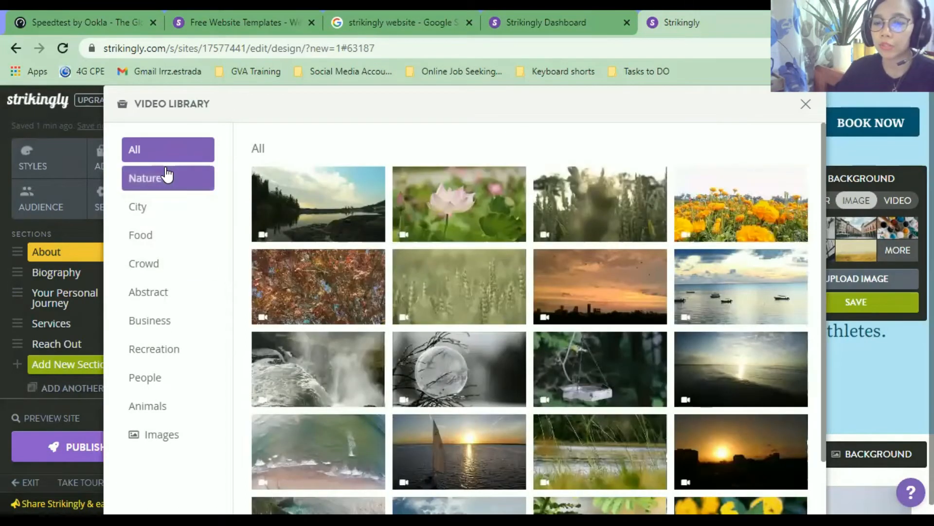
Save the Business keyboard-typing video as the About section background.
scroll(496, 351, "down", 4)
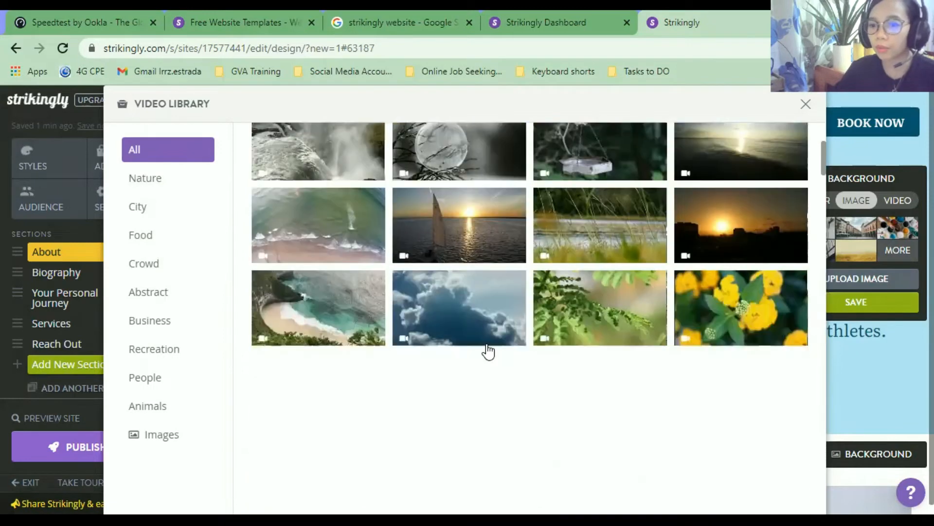
left_click(180, 321)
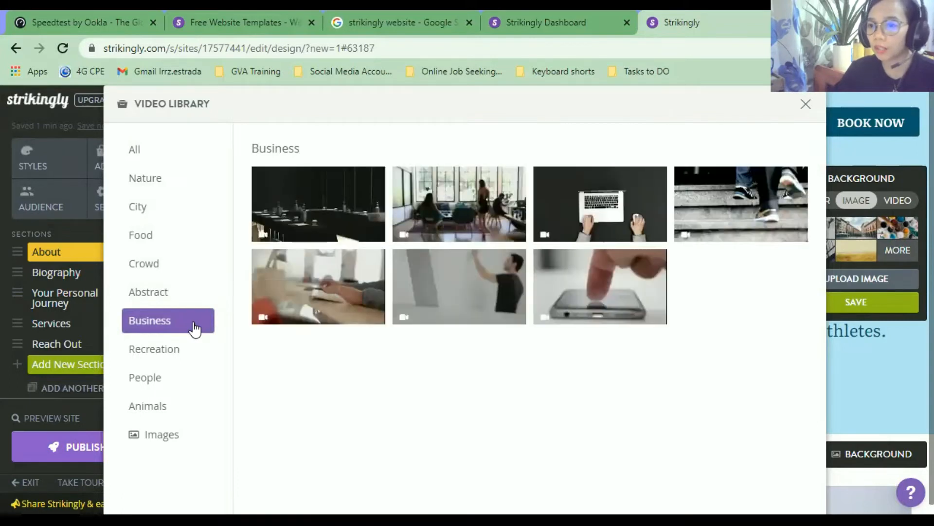
left_click(343, 306)
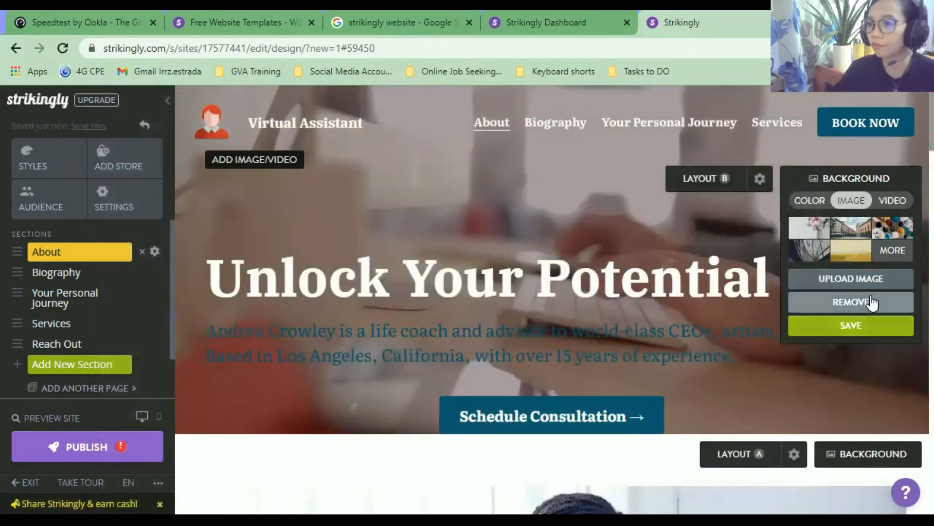
left_click(875, 329)
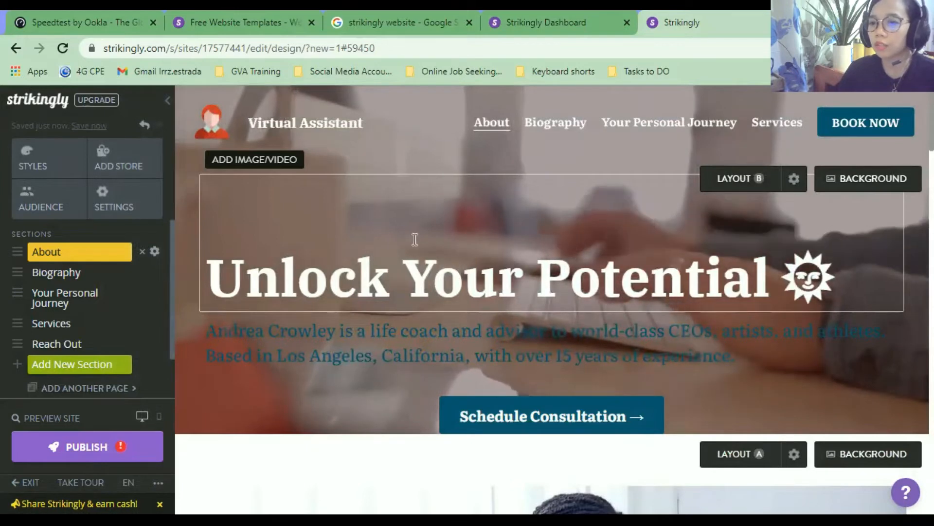
left_click(762, 271)
Select and deselect parts of the Unlock Your Potential heading and subtitle text.
key("ctrl+a")
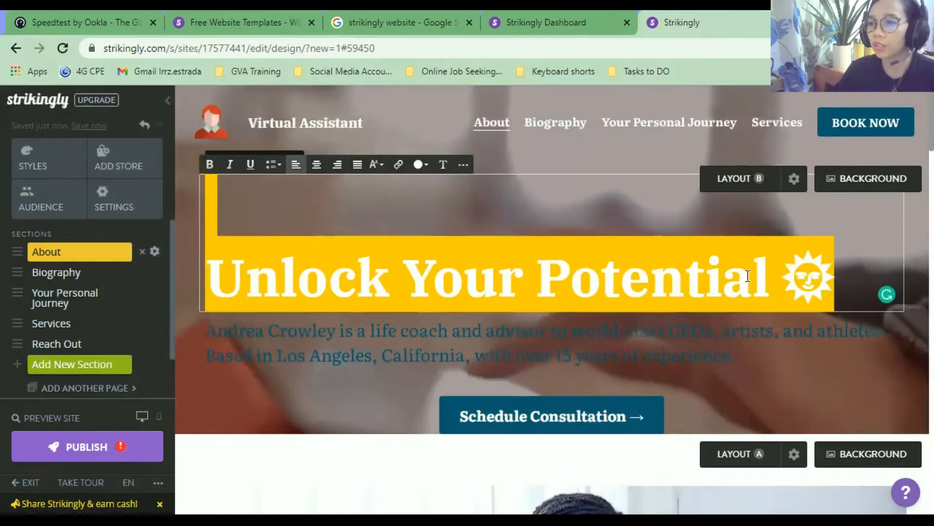
left_click(840, 273)
double_click(279, 291)
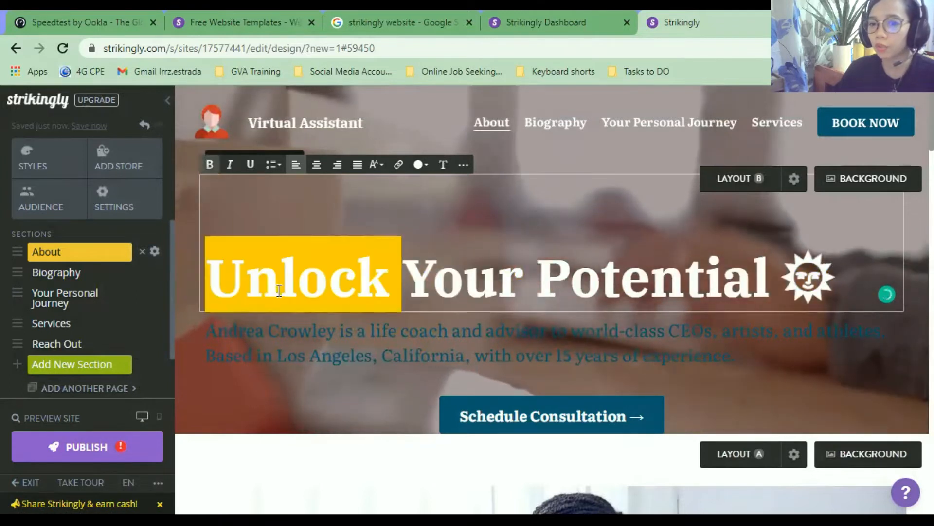
left_click(514, 287)
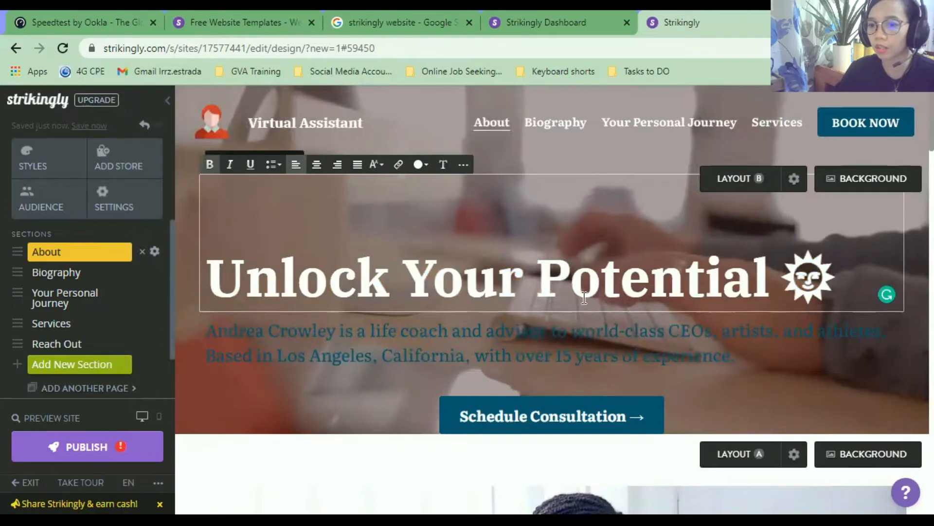
triple_click(509, 342)
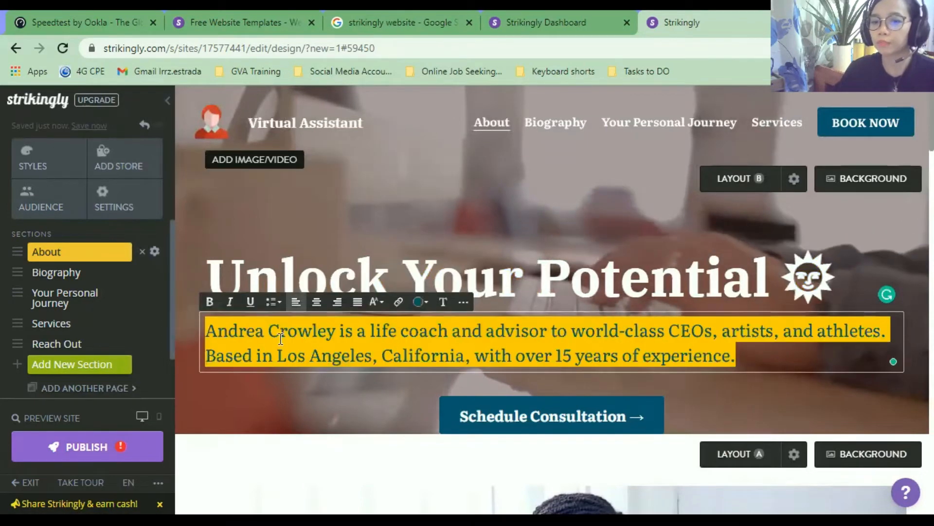
left_click(259, 337)
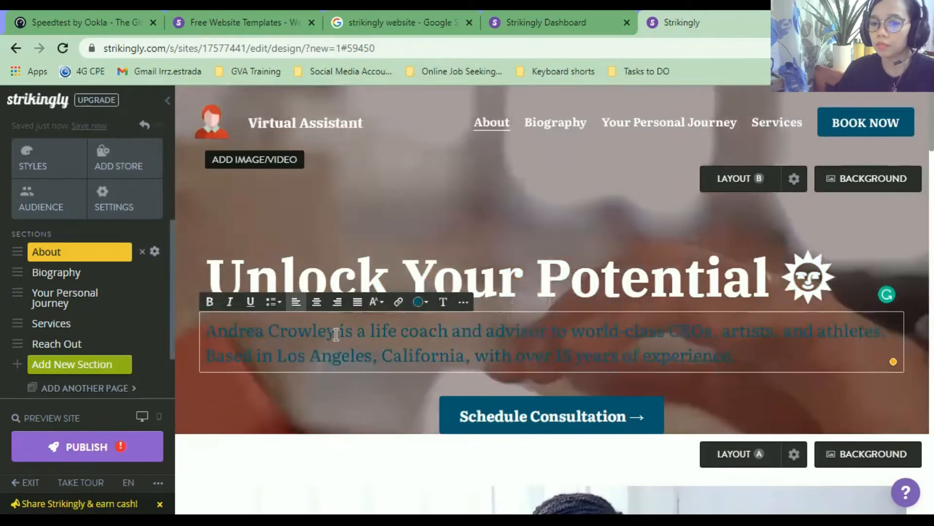
left_click_drag(335, 334, 311, 334)
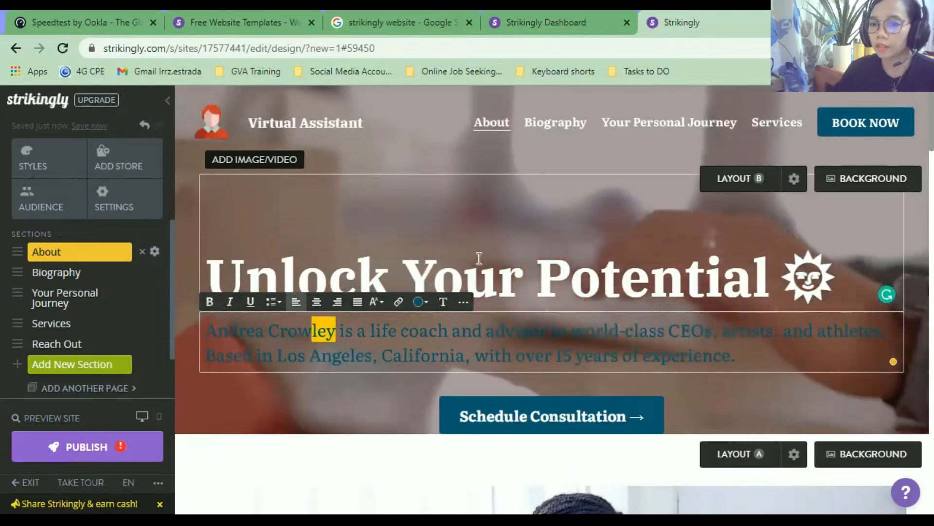
triple_click(585, 279)
left_click(559, 278)
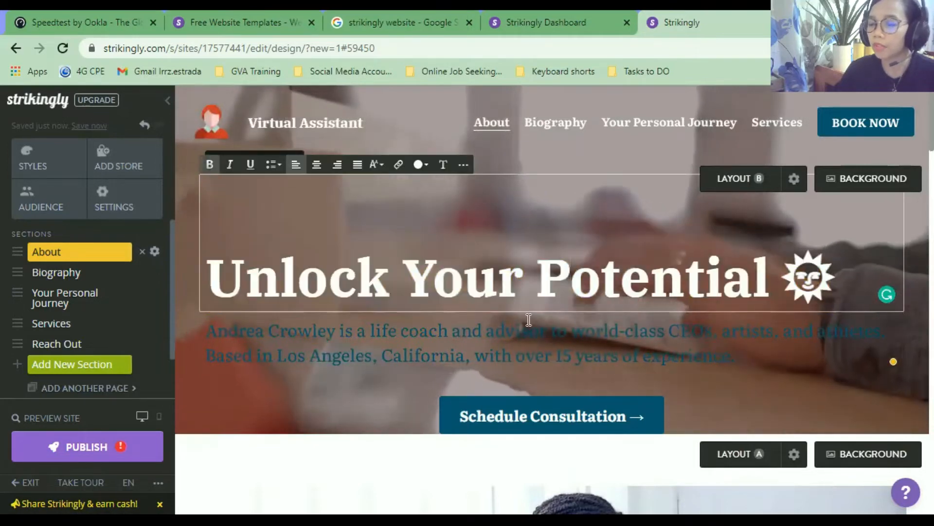
left_click(519, 341)
triple_click(518, 341)
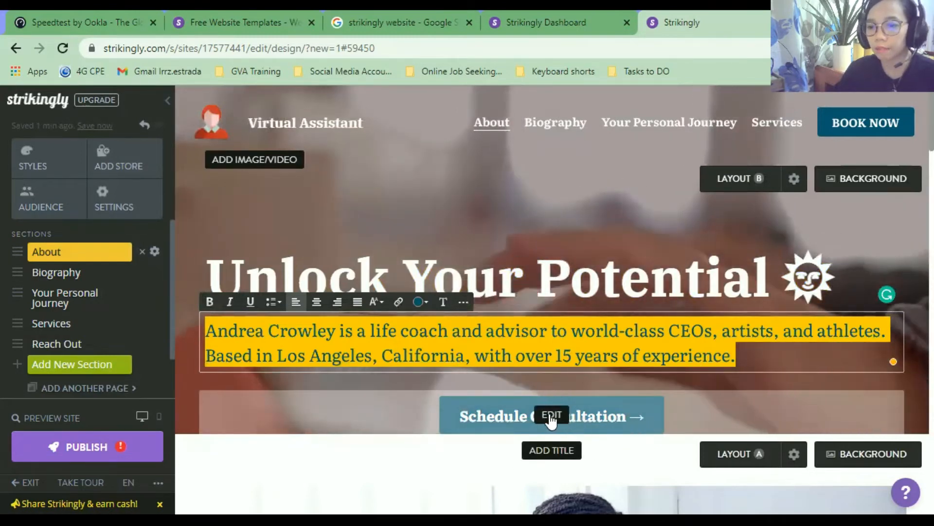
Reset the About section's top and bottom spacing, save it, and select the Schedule Consultation button.
left_click(794, 179)
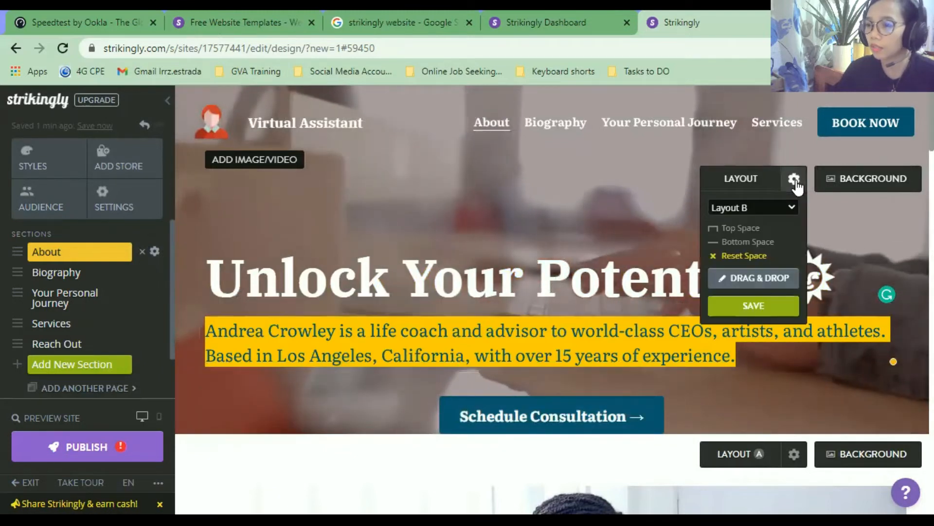
left_click(757, 259)
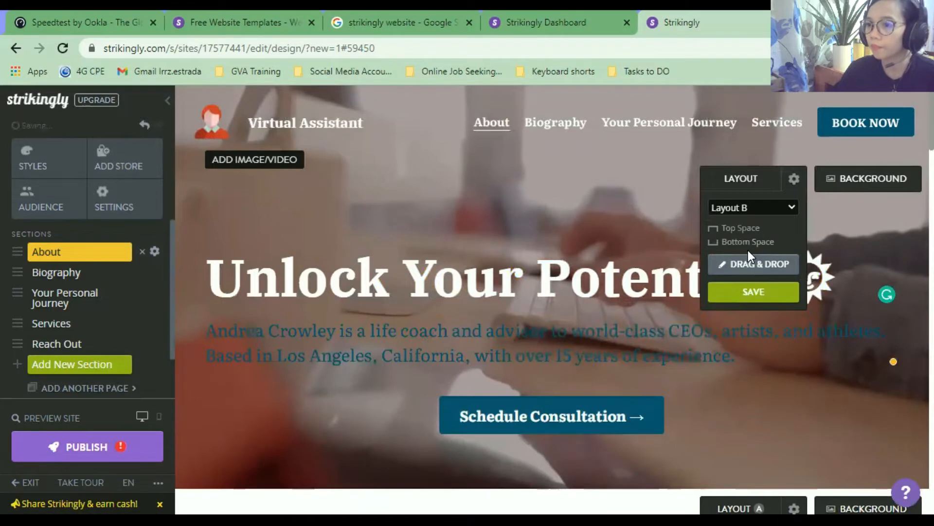
left_click(740, 302)
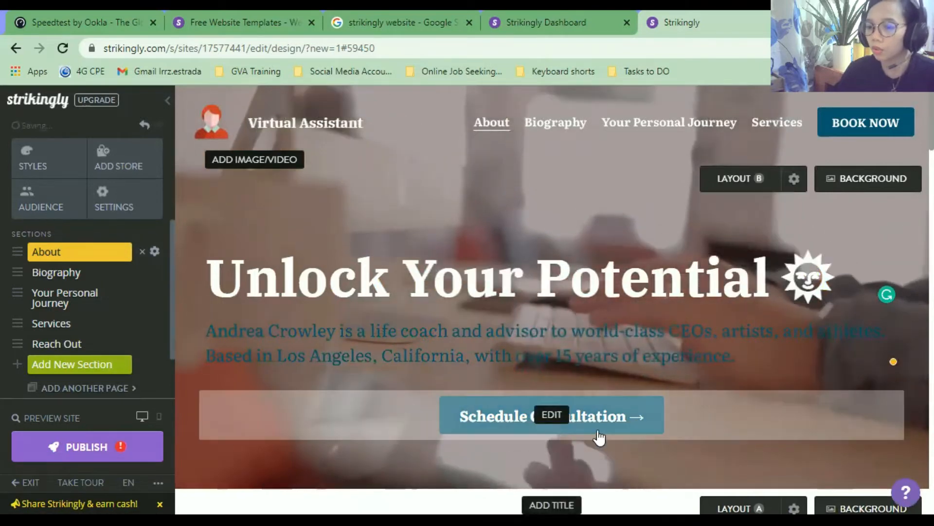
left_click(555, 419)
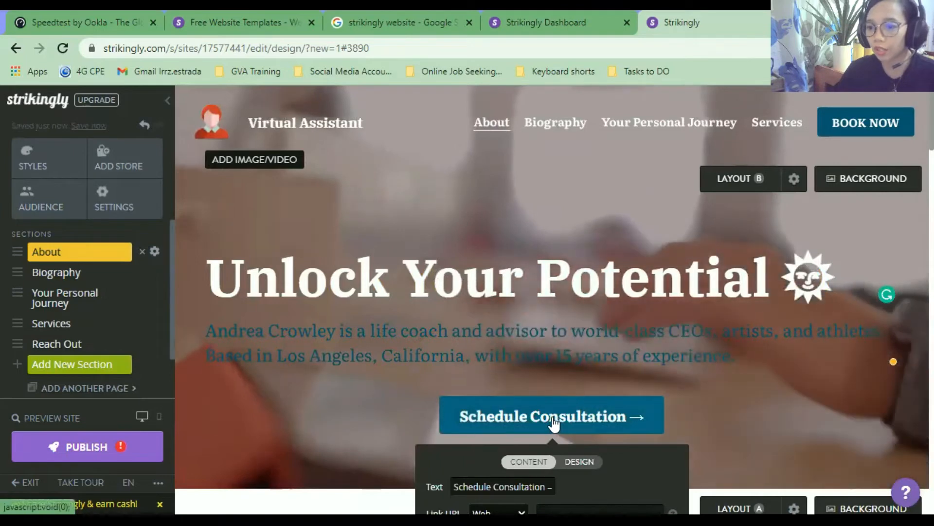
Change the button label to 'Set An Appoinment' and bring up its design options.
scroll(559, 398, "down", 2)
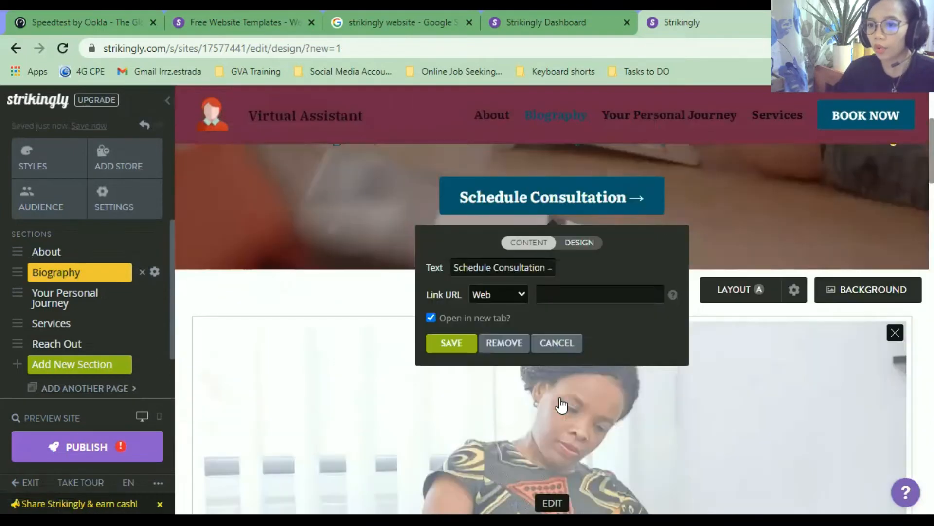
scroll(560, 398, "up", 1)
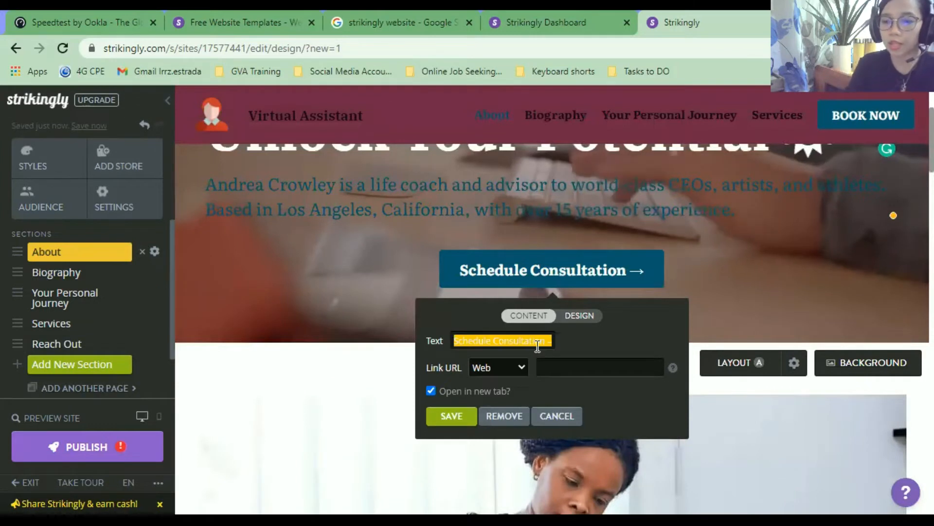
type("Set An Ap")
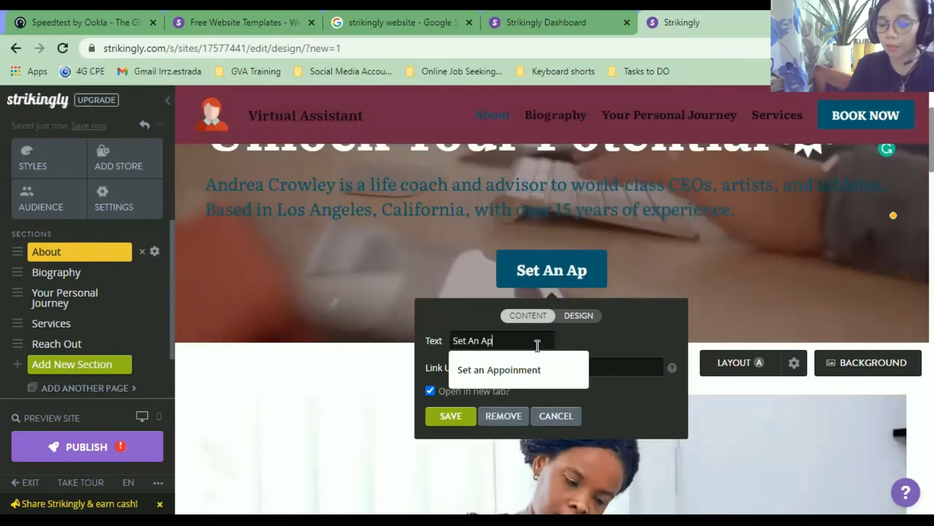
type("poinment")
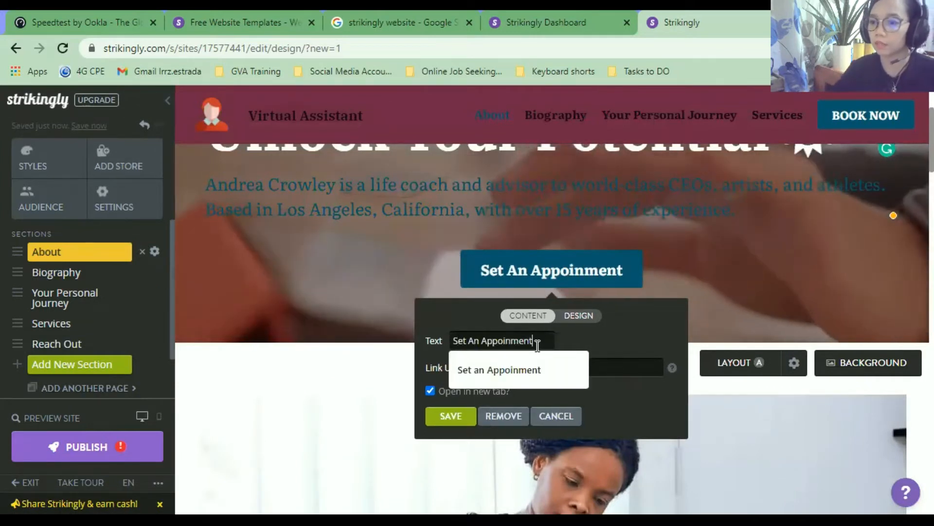
left_click(575, 316)
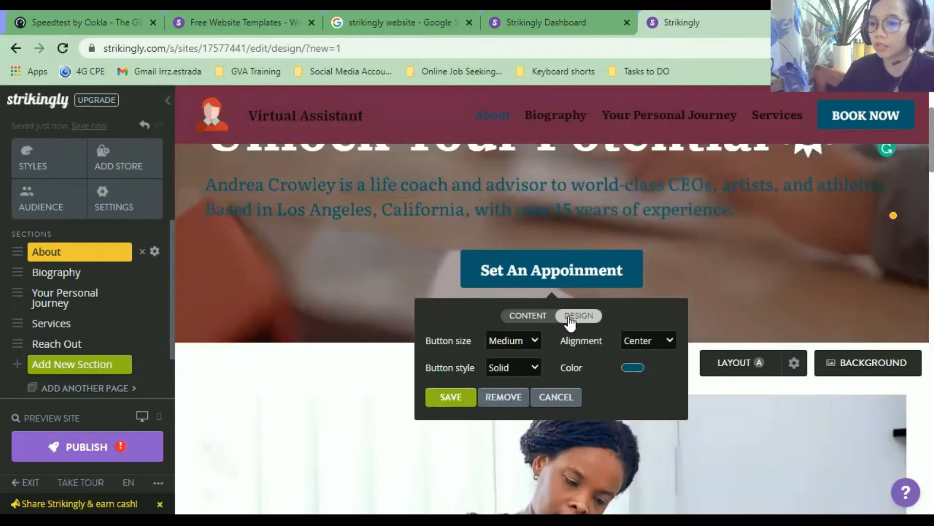
left_click(634, 367)
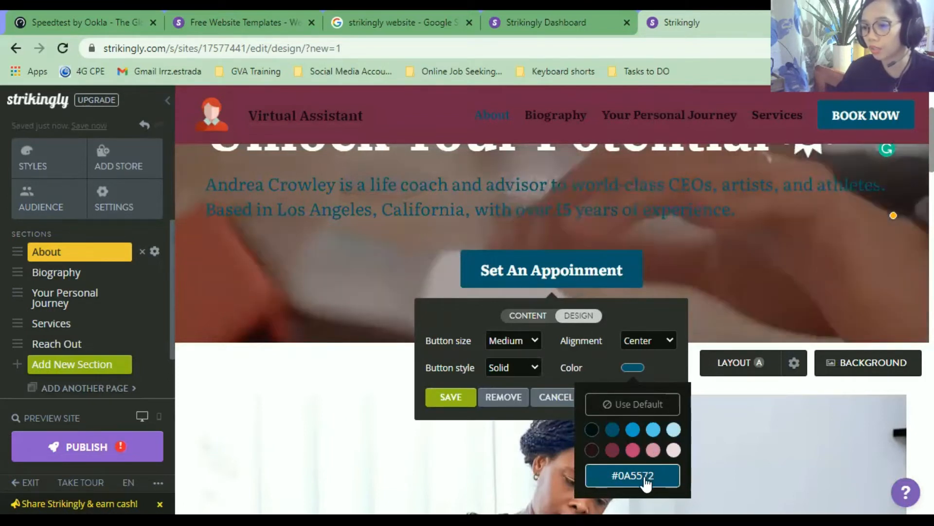
Make the button the palest light blue colour.
left_click(647, 477)
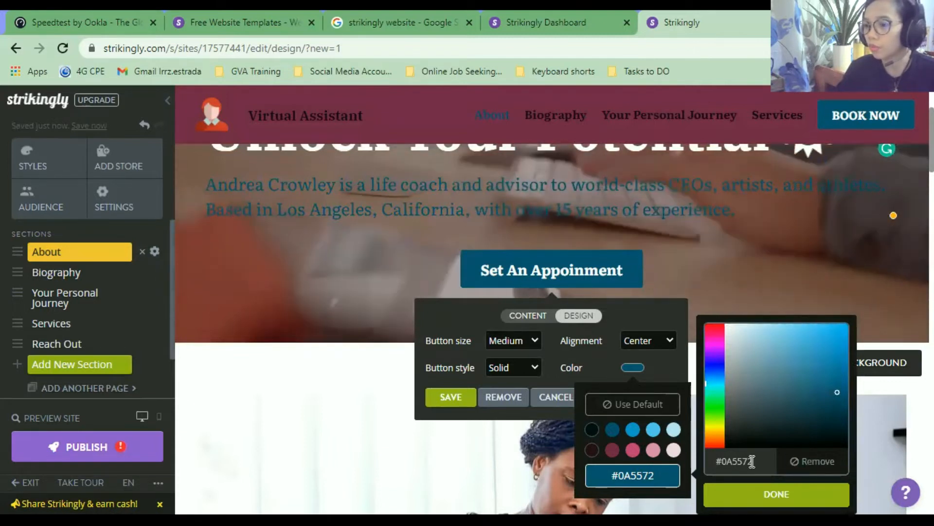
left_click(736, 498)
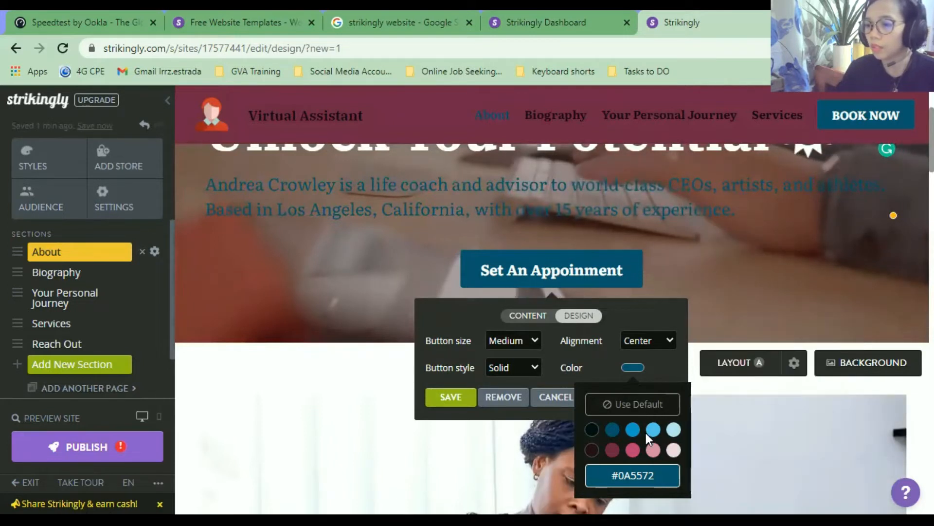
left_click(655, 430)
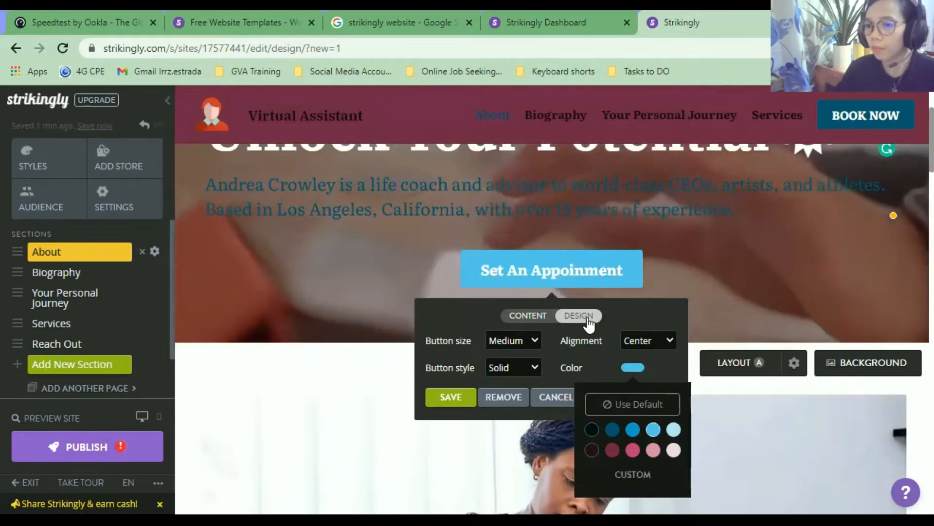
left_click(674, 430)
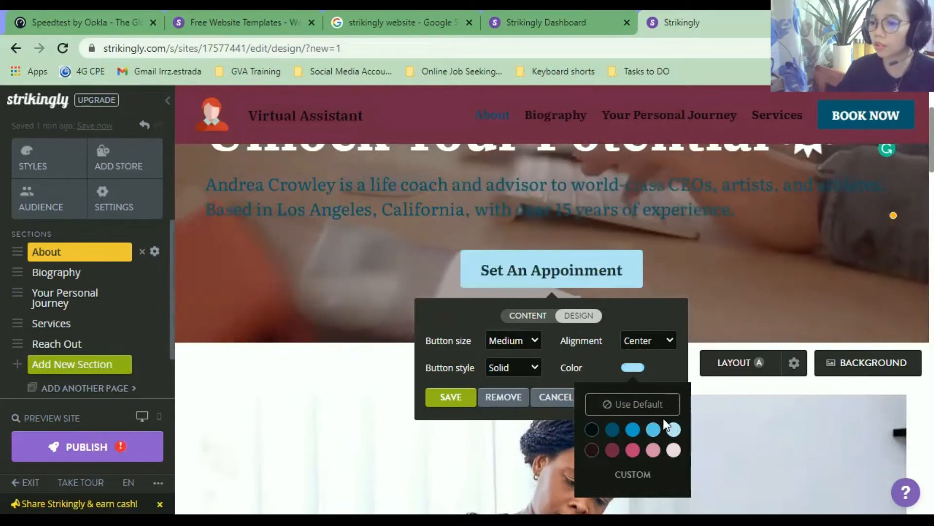
Try the outlined Ghost button style, then return the button to Solid.
left_click(494, 370)
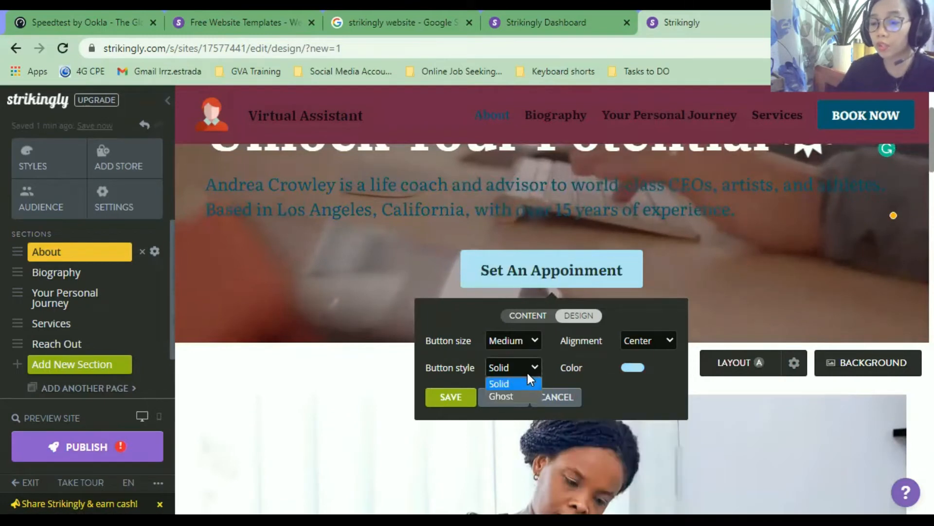
left_click(526, 370)
left_click(522, 368)
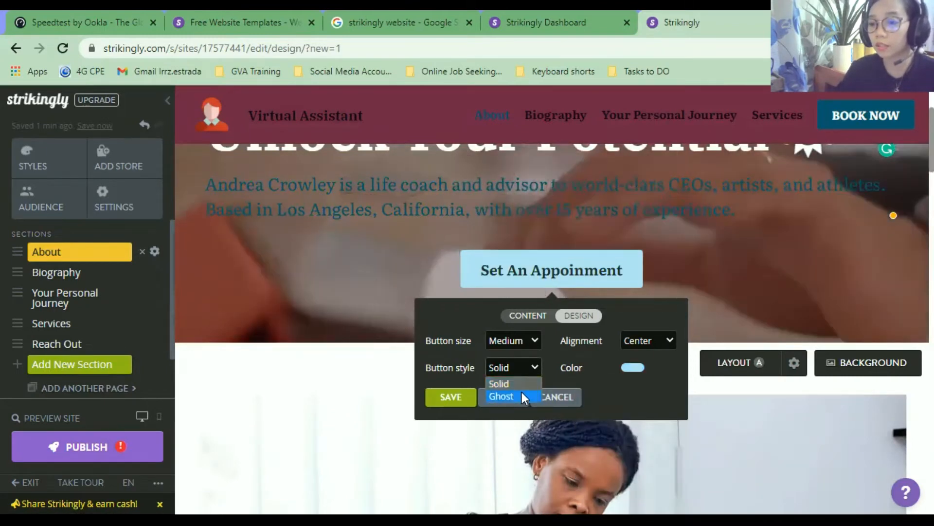
left_click(522, 393)
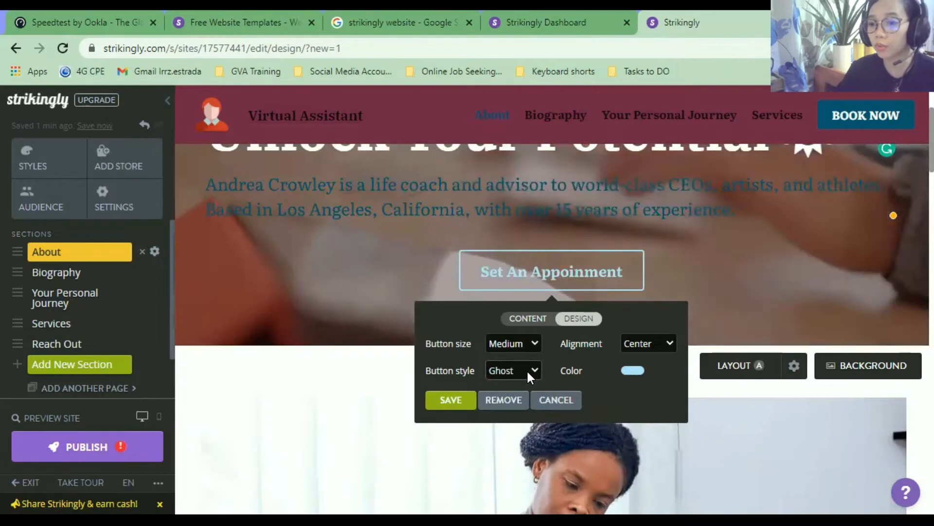
left_click(529, 367)
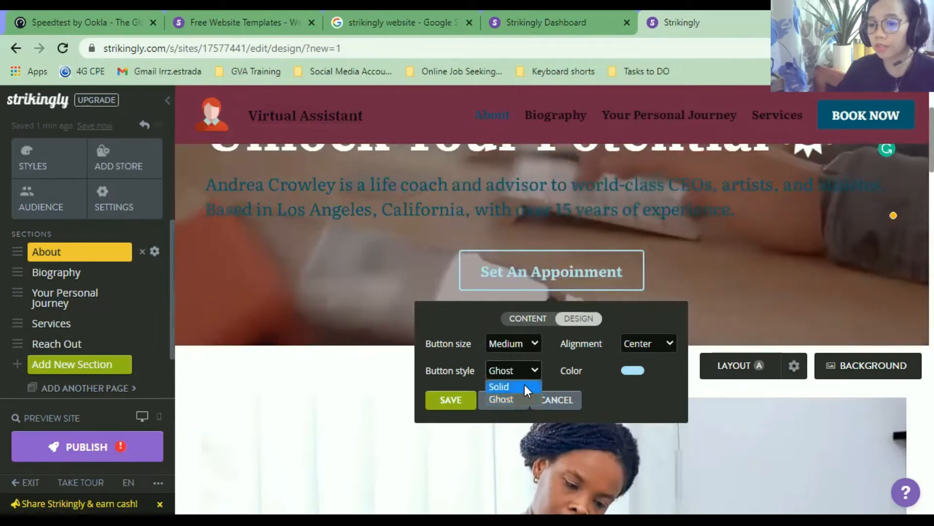
left_click(525, 385)
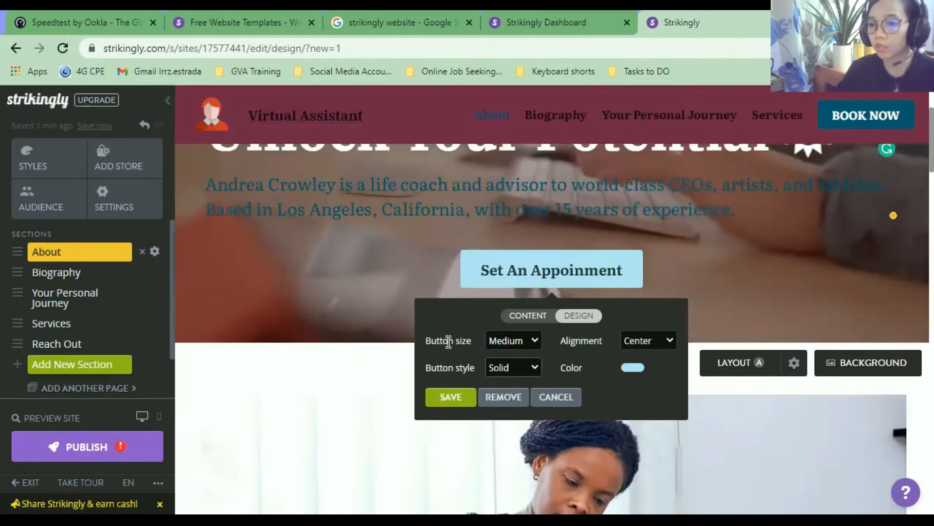
left_click(517, 337)
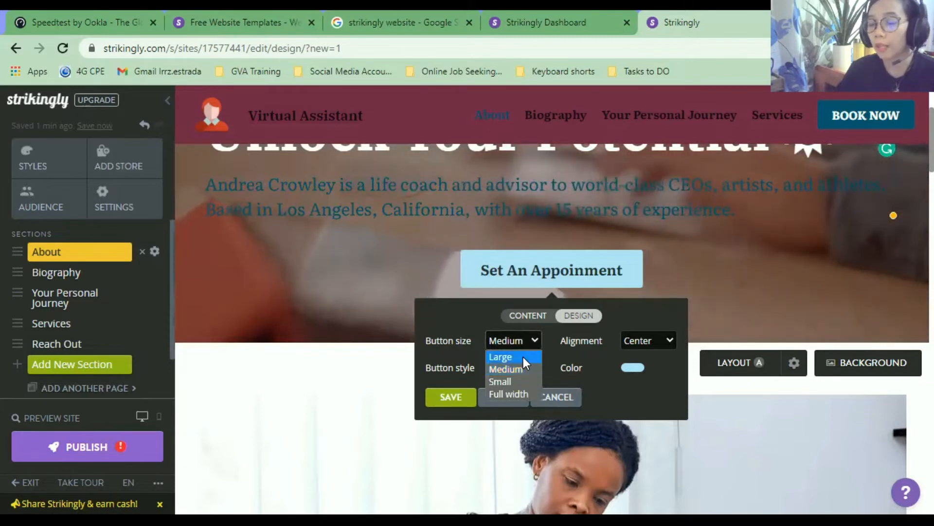
Try Large and Full width button sizes, then settle on Medium.
left_click(516, 356)
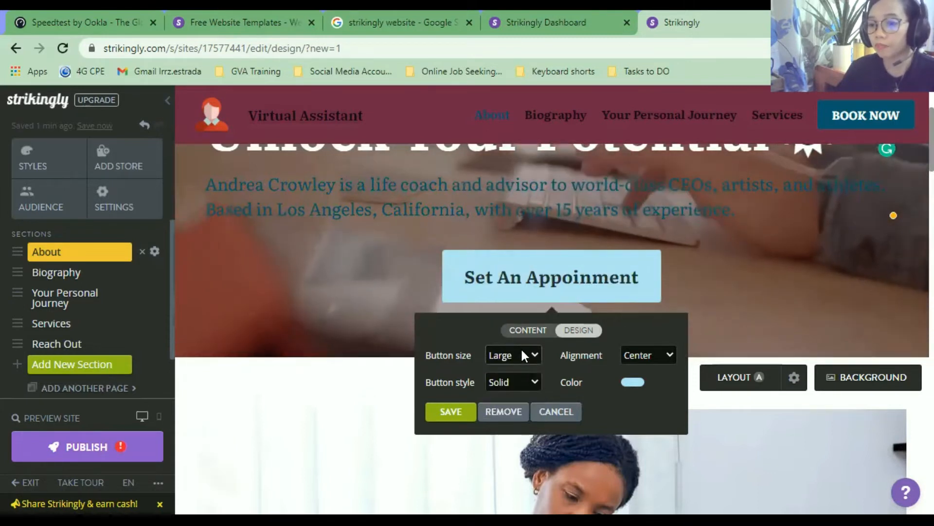
left_click(523, 387)
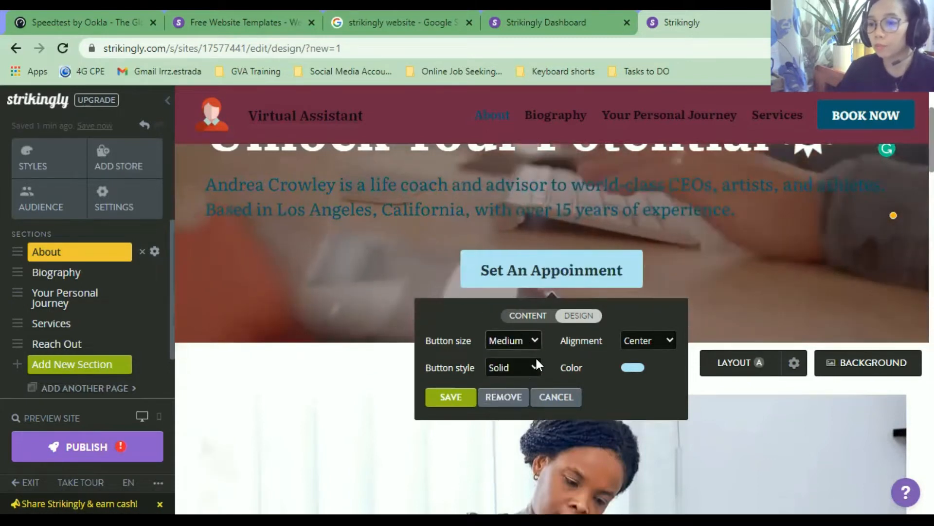
left_click(536, 359)
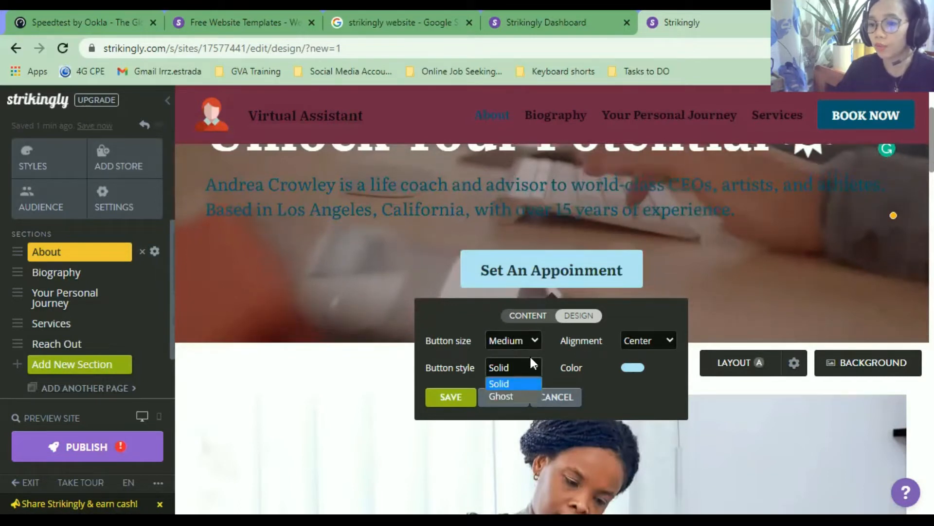
left_click(534, 336)
left_click(530, 386)
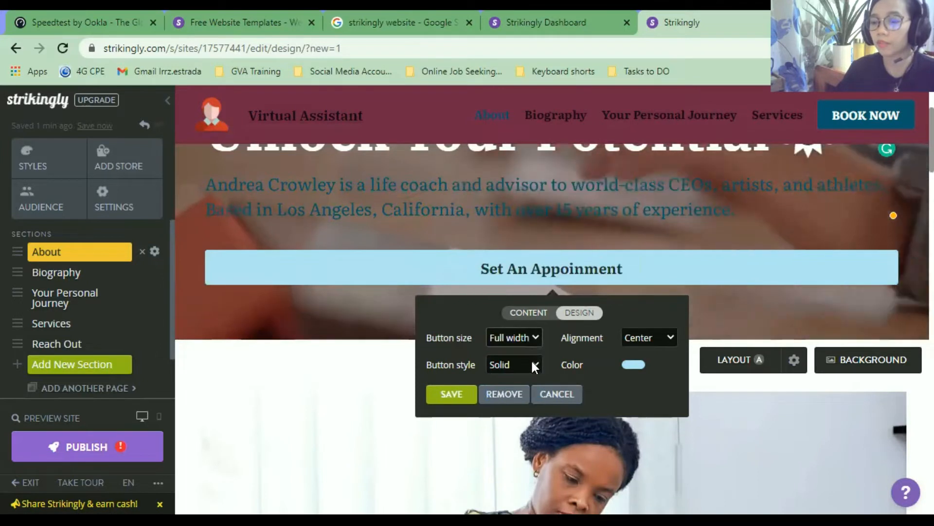
left_click(530, 337)
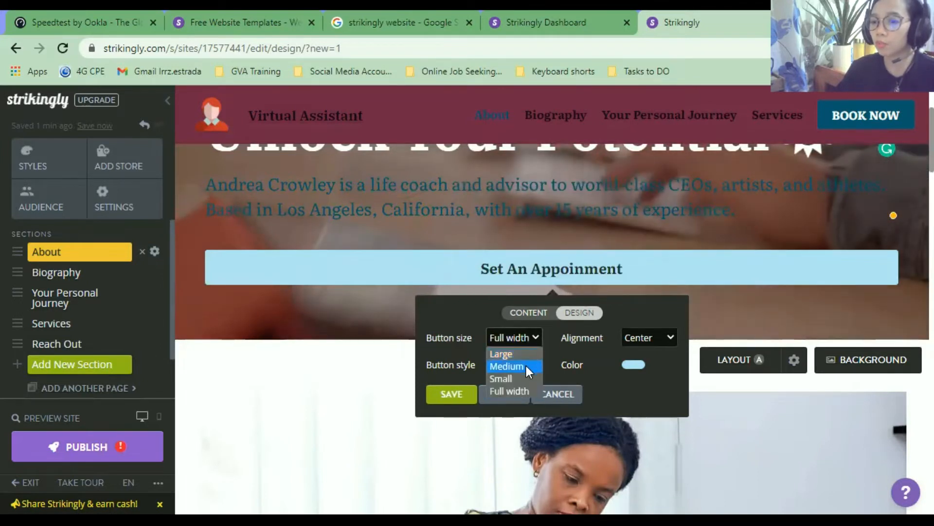
left_click(526, 366)
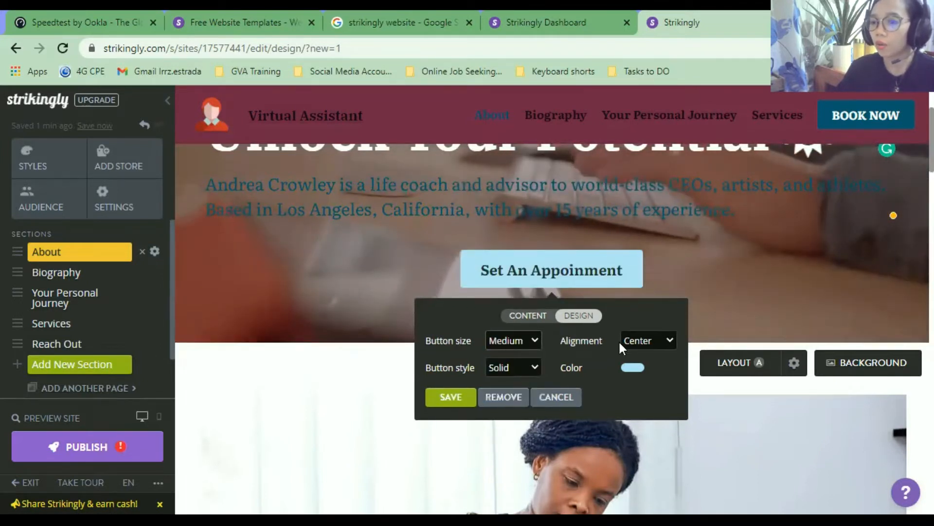
Try Left, Center and Right alignment, finish on Left, and save the button design.
left_click(633, 341)
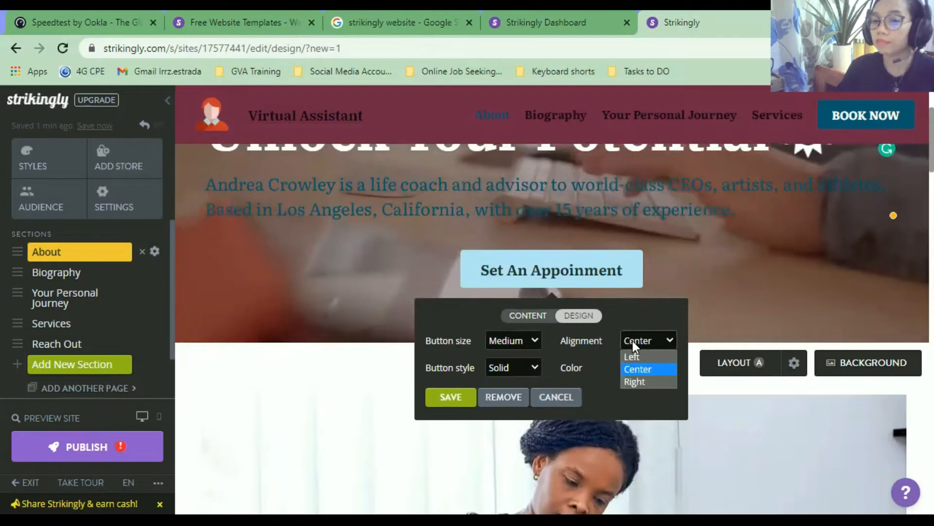
left_click(638, 356)
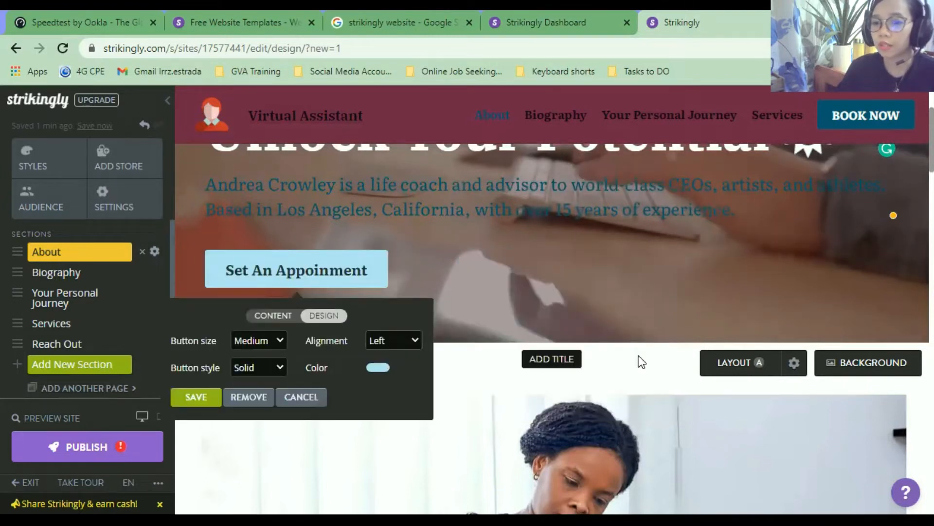
left_click(402, 340)
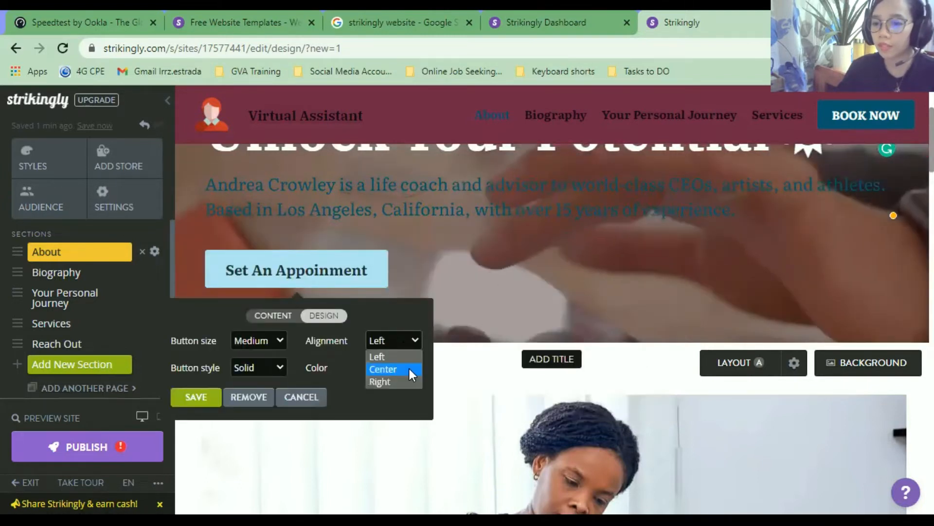
left_click(408, 368)
left_click(665, 340)
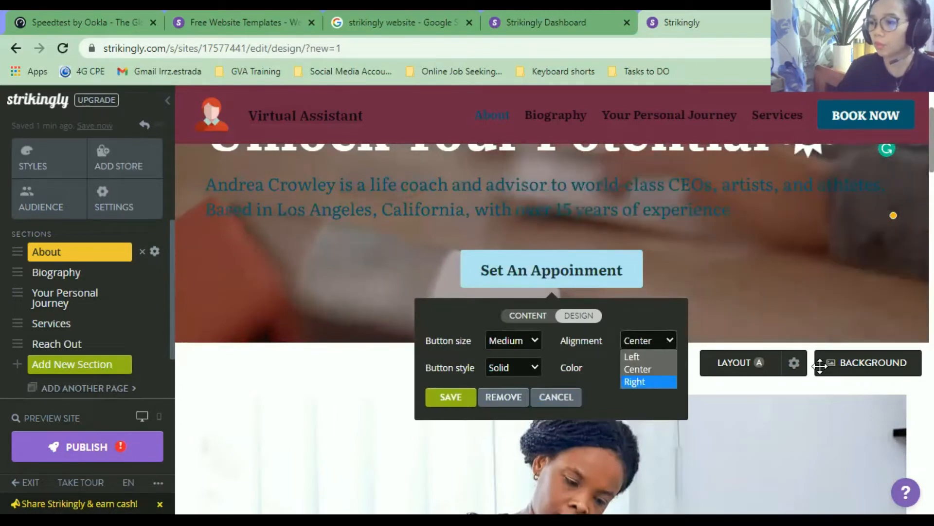
left_click(638, 382)
left_click(883, 338)
left_click(875, 356)
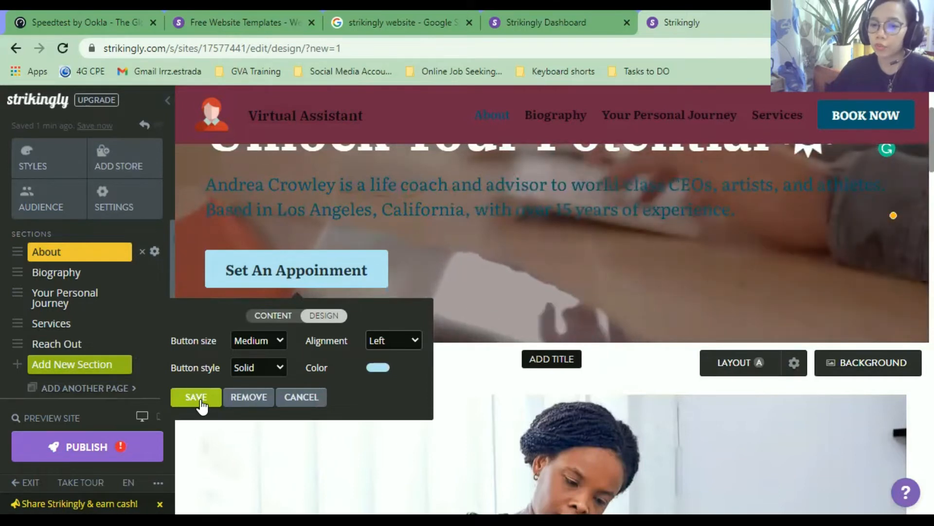
left_click(197, 398)
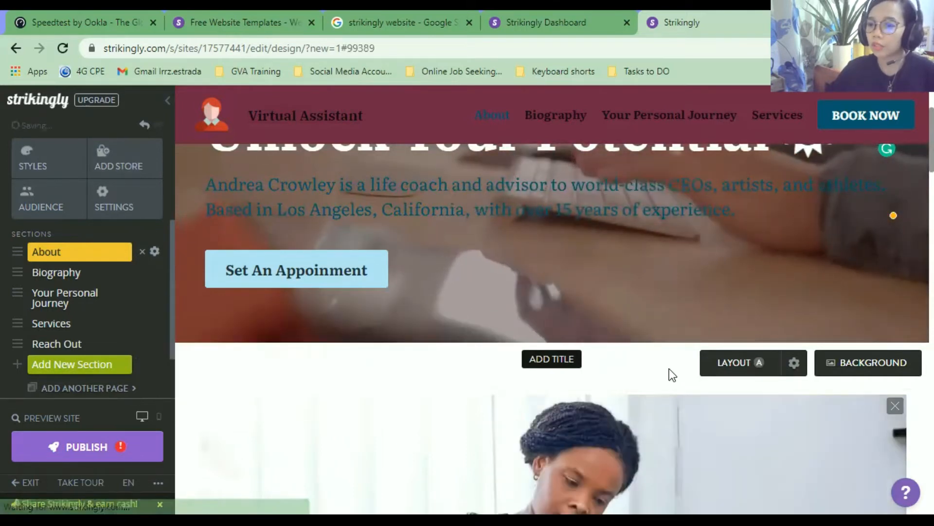
Jump to the Biography section and open its woman-reading photo for editing.
scroll(676, 374, "down", 2)
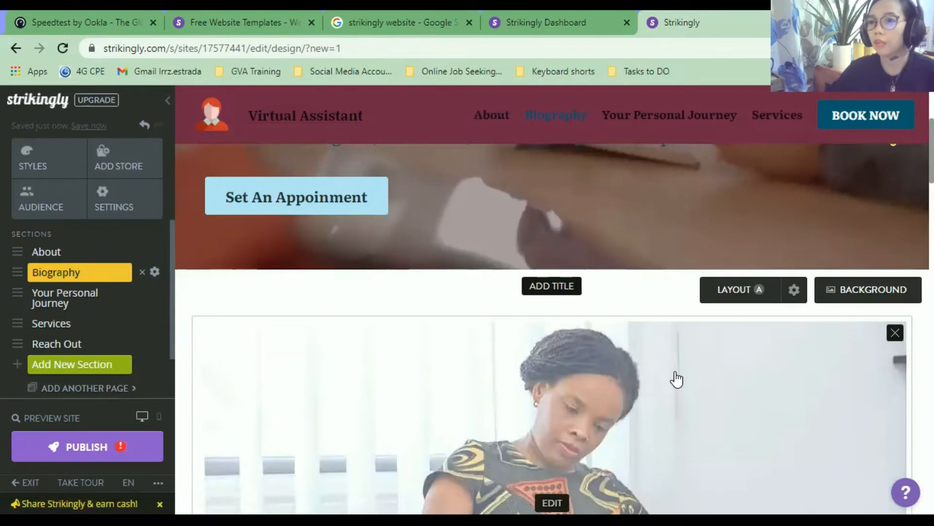
scroll(644, 419, "down", 4)
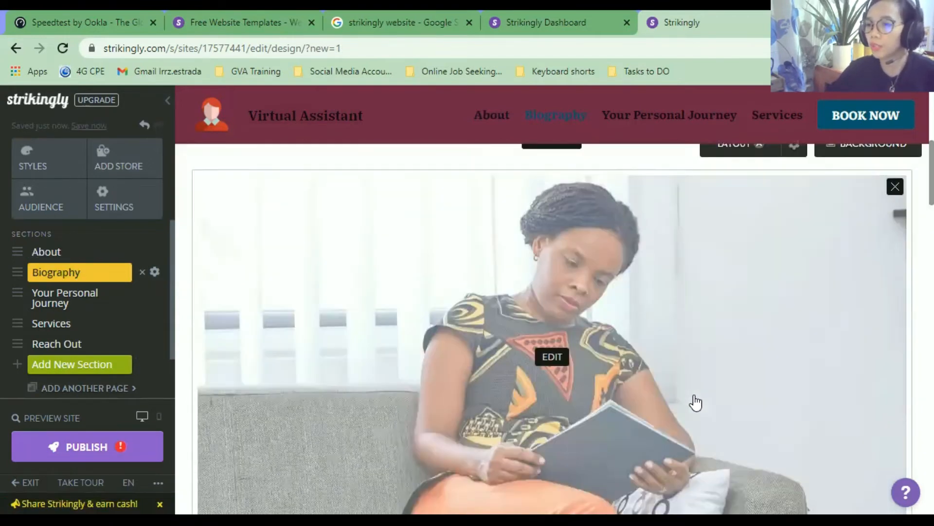
scroll(695, 402, "up", 4)
scroll(676, 378, "down", 3)
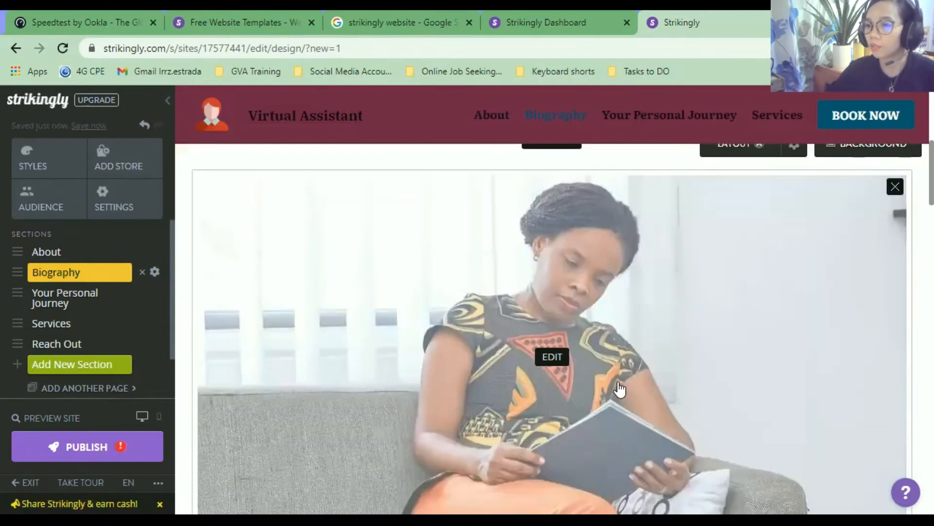
scroll(573, 300, "up", 3)
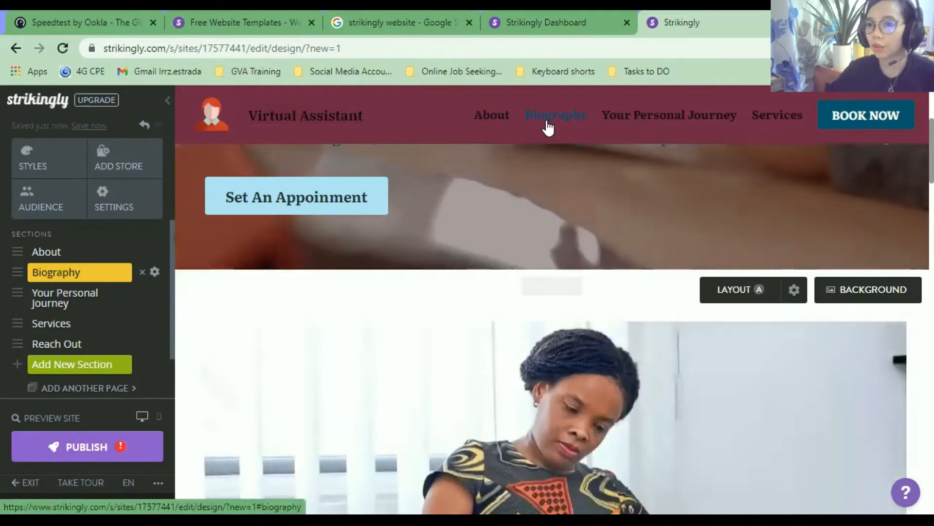
left_click(549, 128)
scroll(558, 300, "up", 7)
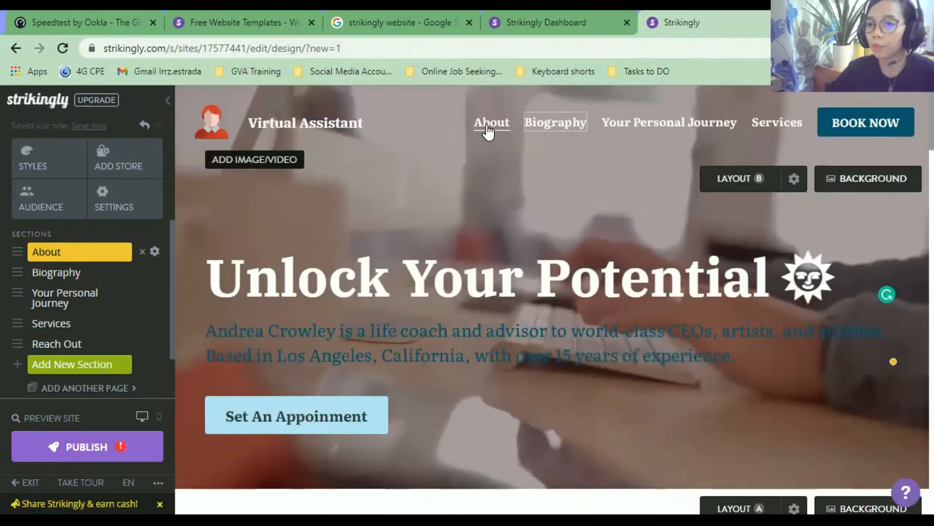
left_click(551, 131)
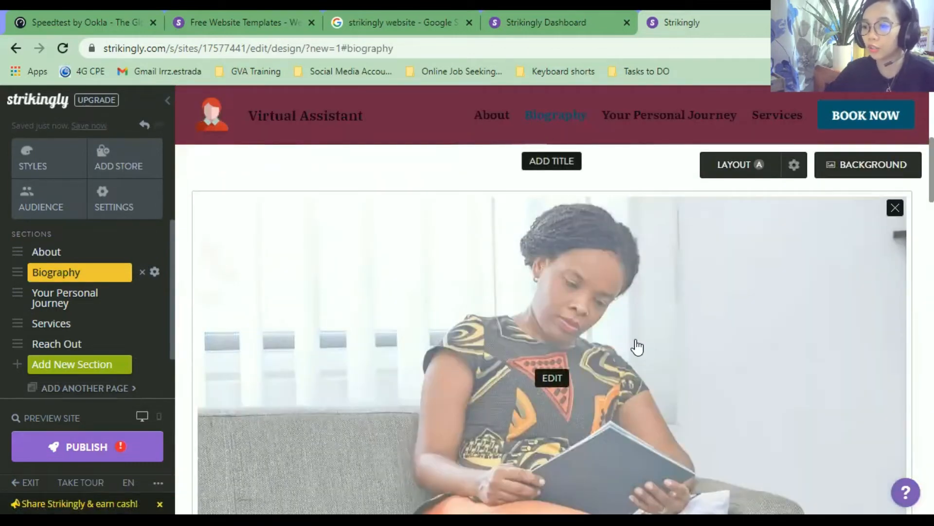
scroll(605, 380, "down", 3)
scroll(589, 369, "up", 3)
left_click(556, 379)
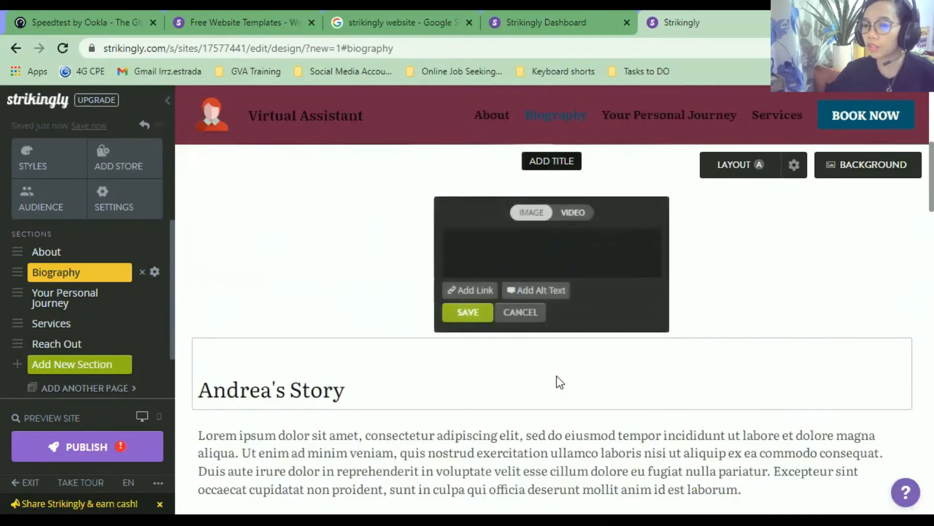
scroll(428, 457, "down", 1)
scroll(429, 447, "up", 3)
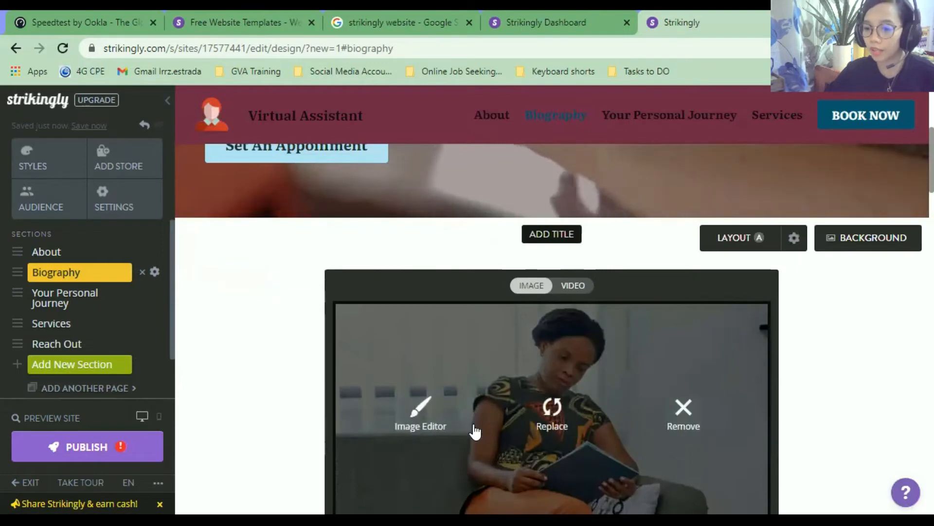
Browse the icon sets and replace the Biography photo with the Delicate Icons globe icon.
left_click(579, 417)
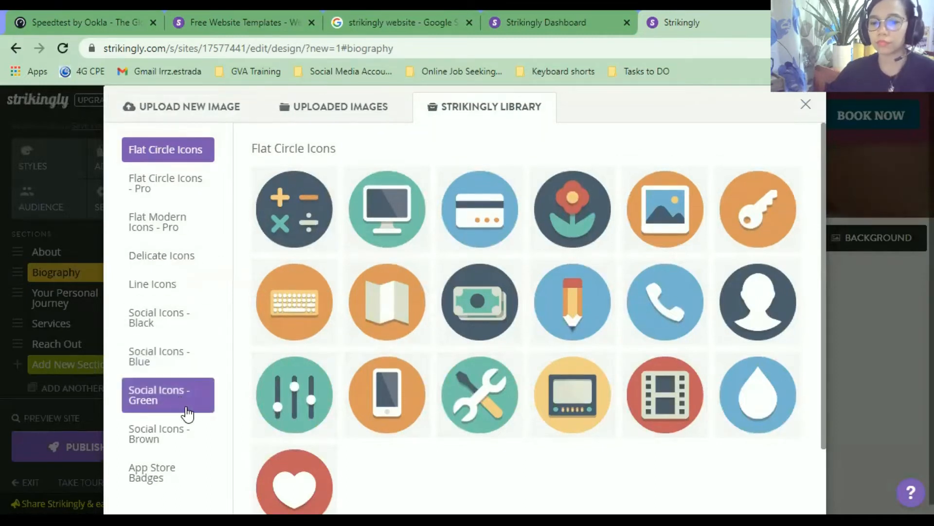
scroll(185, 416, "down", 1)
left_click(188, 433)
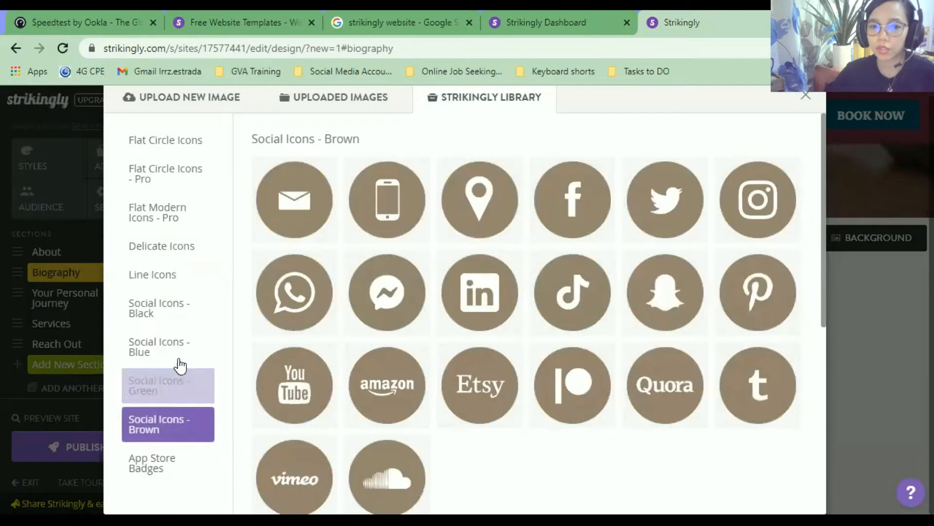
left_click(170, 173)
left_click(164, 142)
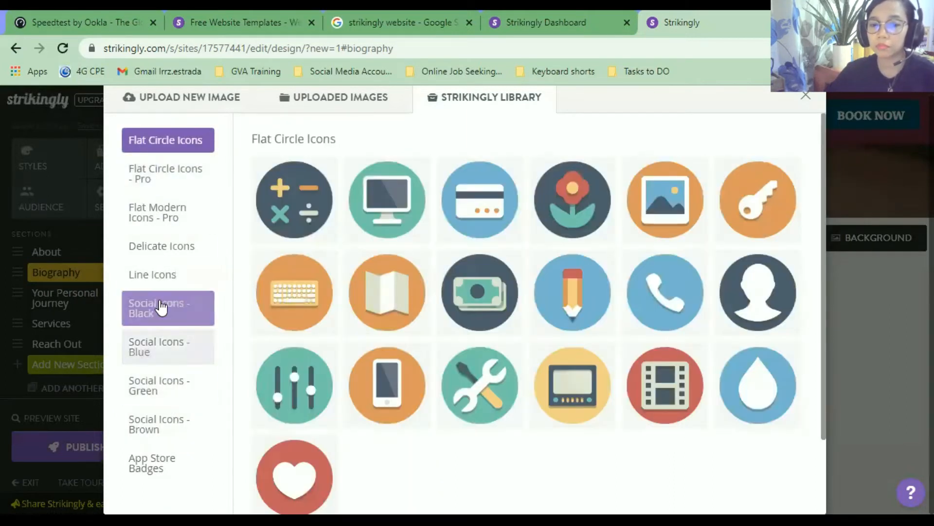
left_click(180, 311)
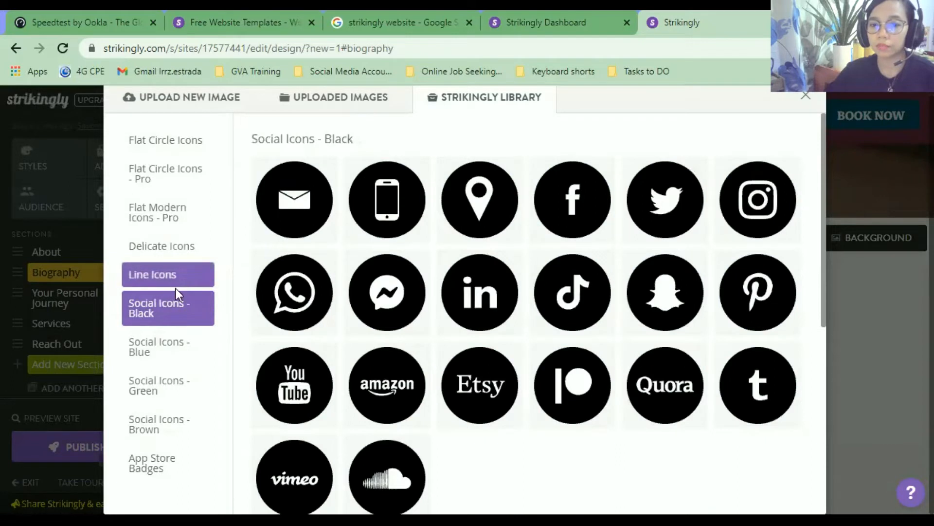
left_click(170, 249)
scroll(377, 429, "down", 9)
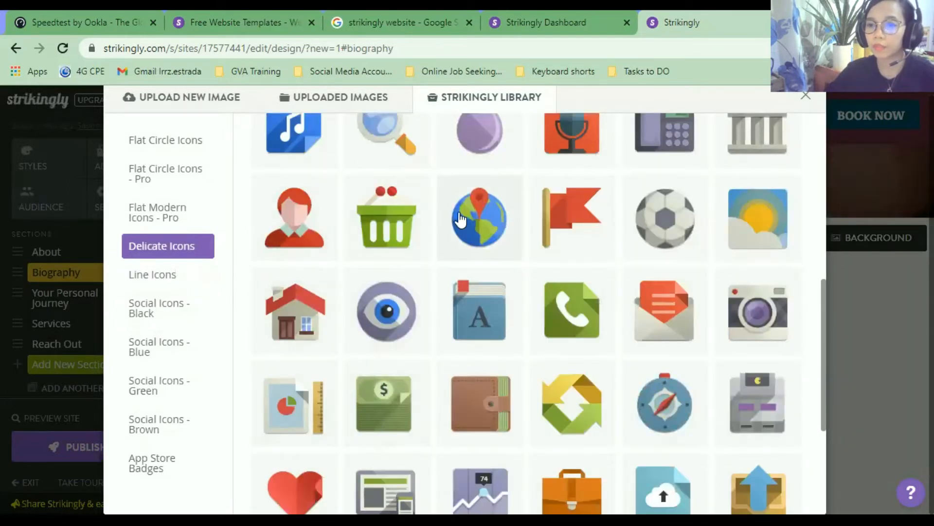
left_click(473, 233)
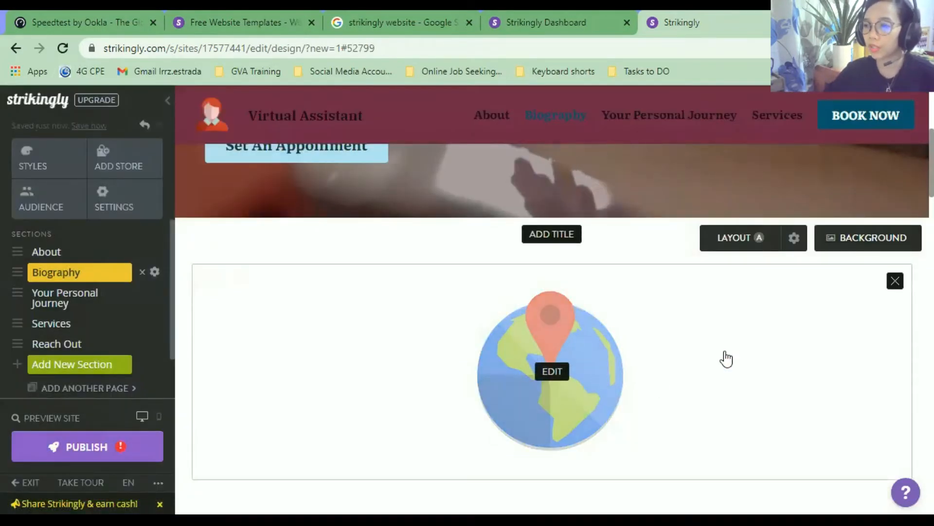
scroll(608, 402, "down", 7)
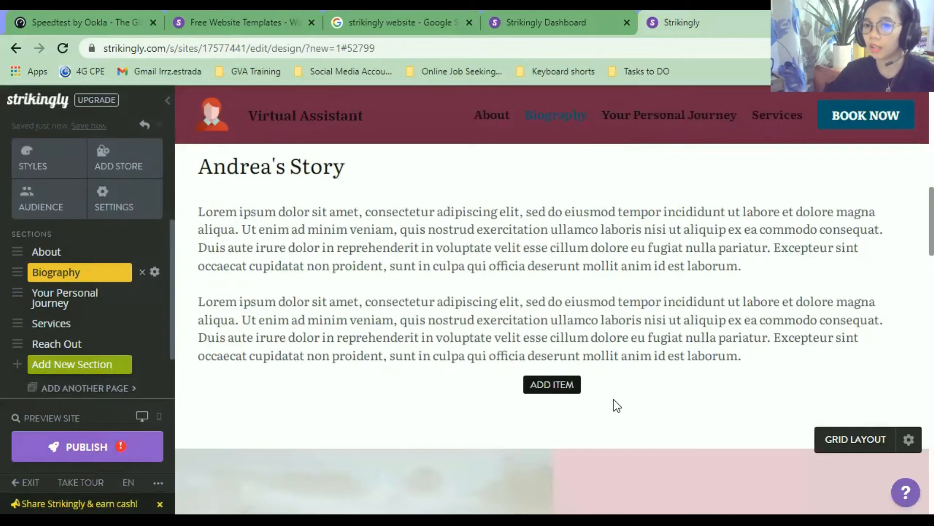
scroll(614, 399, "up", 3)
scroll(590, 360, "up", 3)
scroll(559, 355, "down", 4)
left_click(551, 337)
key("ctrl+a")
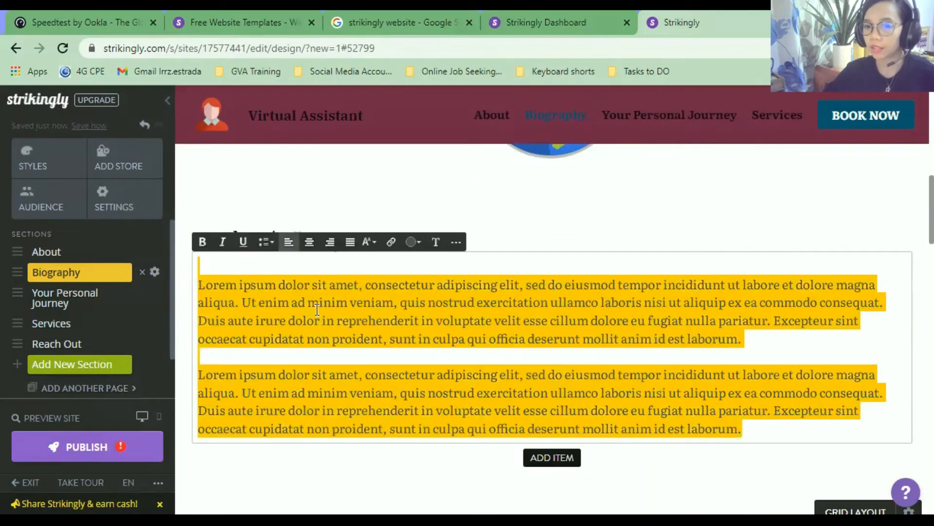
scroll(619, 377, "up", 8)
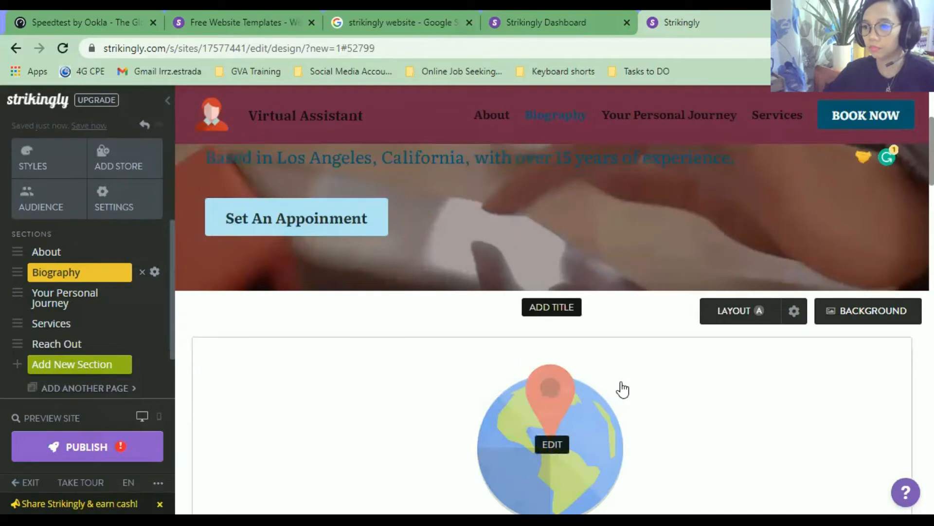
scroll(805, 396, "down", 1)
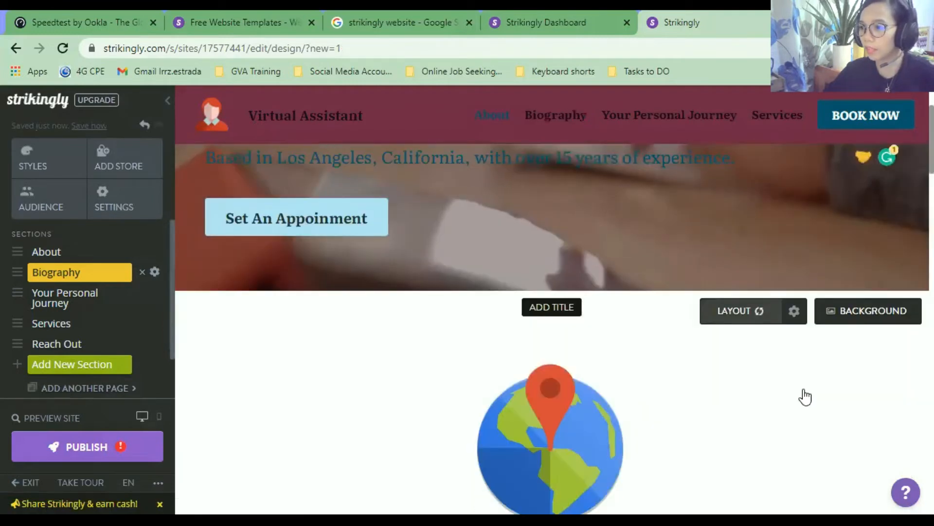
scroll(780, 201, "down", 2)
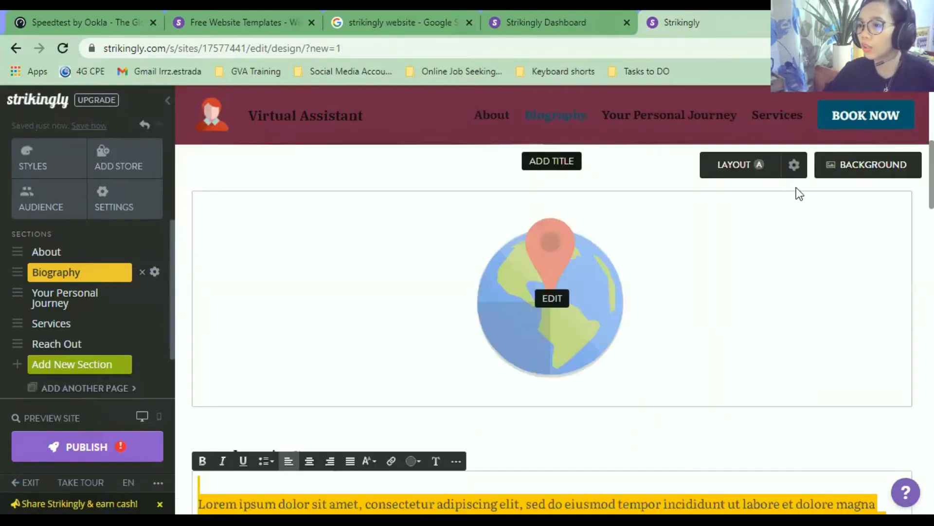
left_click(827, 170)
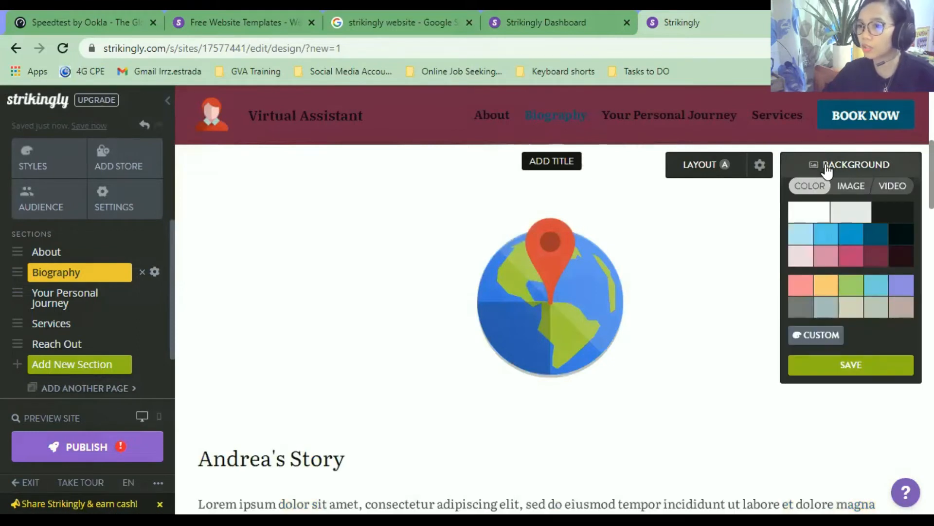
Set the Biography background to the street-buildings photo after trying grey and flower options.
left_click(851, 212)
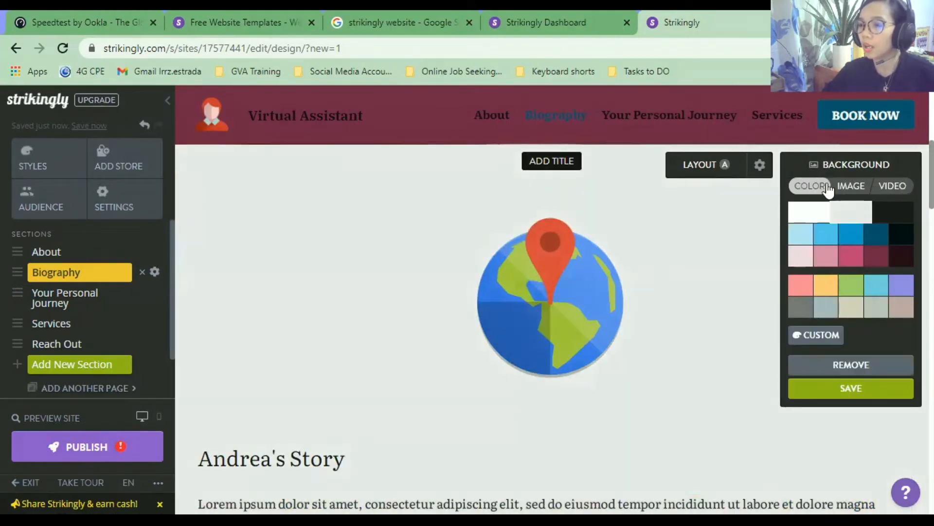
left_click(855, 192)
left_click(894, 188)
left_click(858, 194)
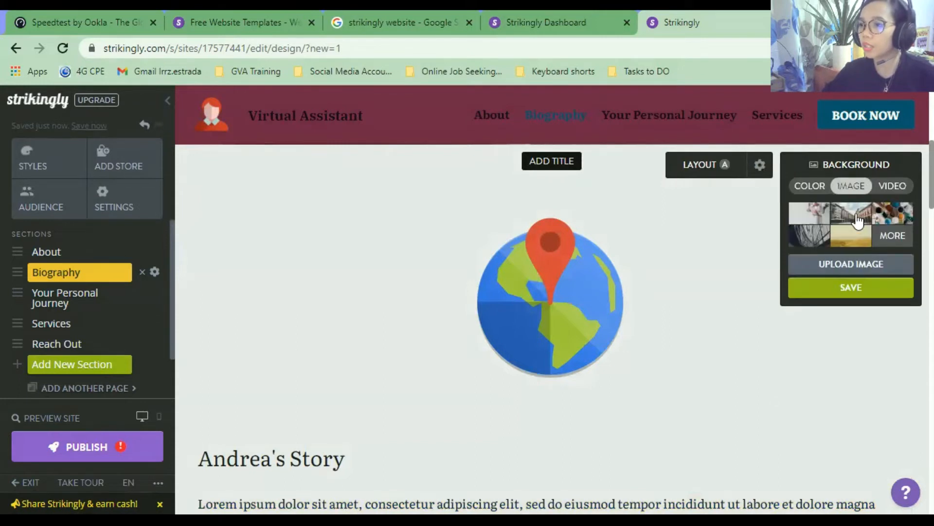
left_click(858, 218)
left_click(819, 221)
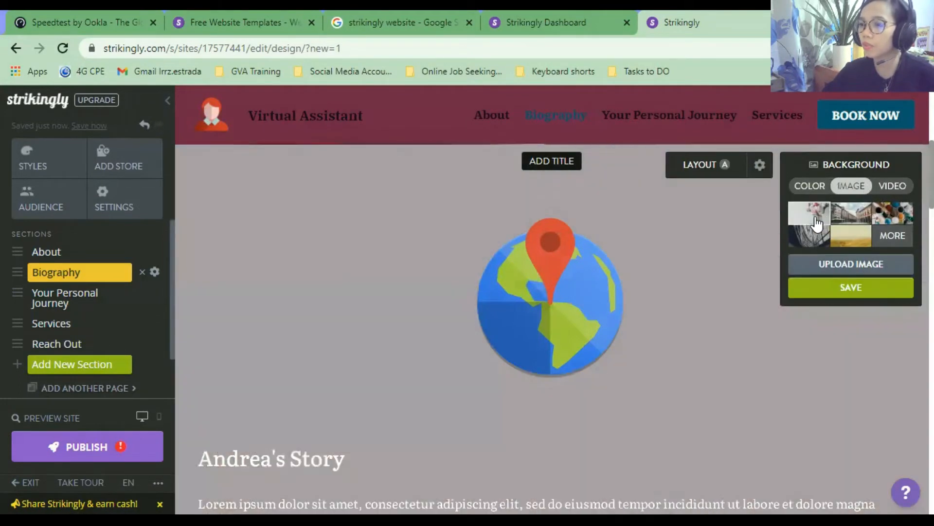
left_click(855, 225)
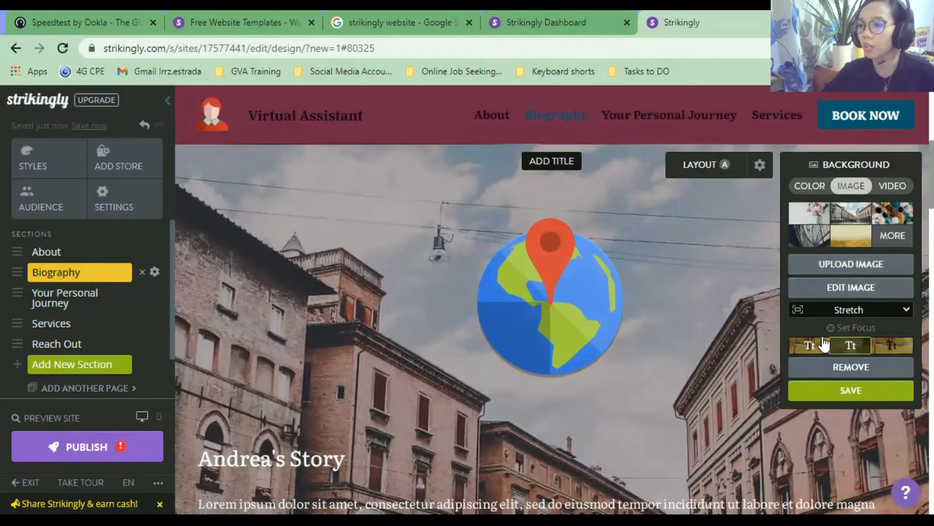
Choose the third, lighter overlay text style and save the background.
left_click(828, 347)
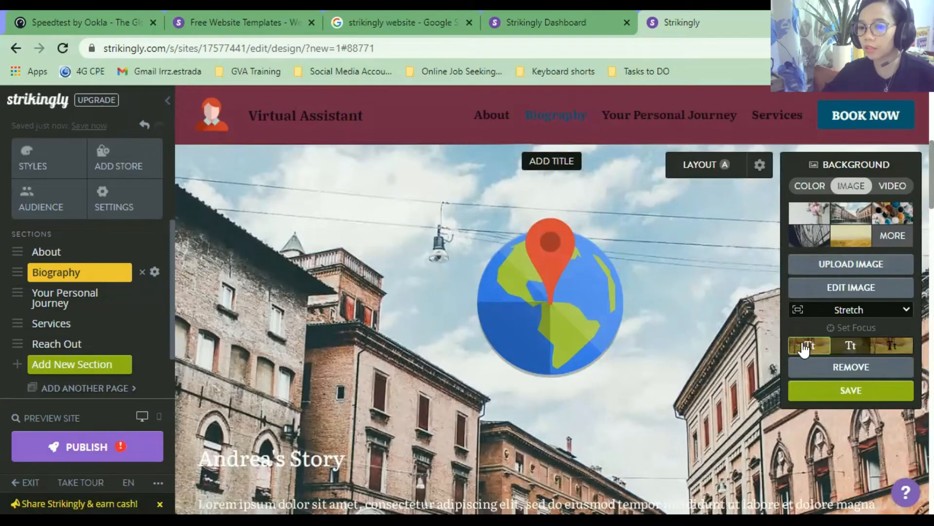
left_click(849, 347)
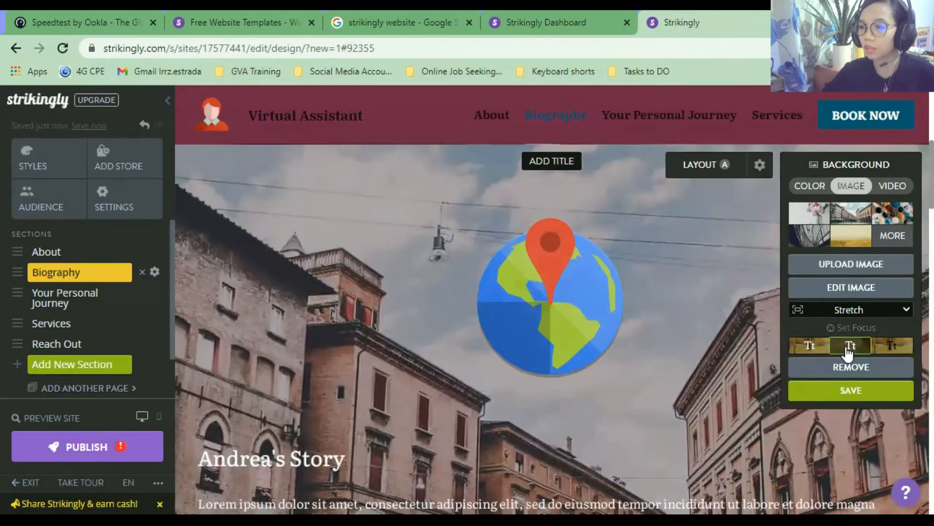
left_click(888, 353)
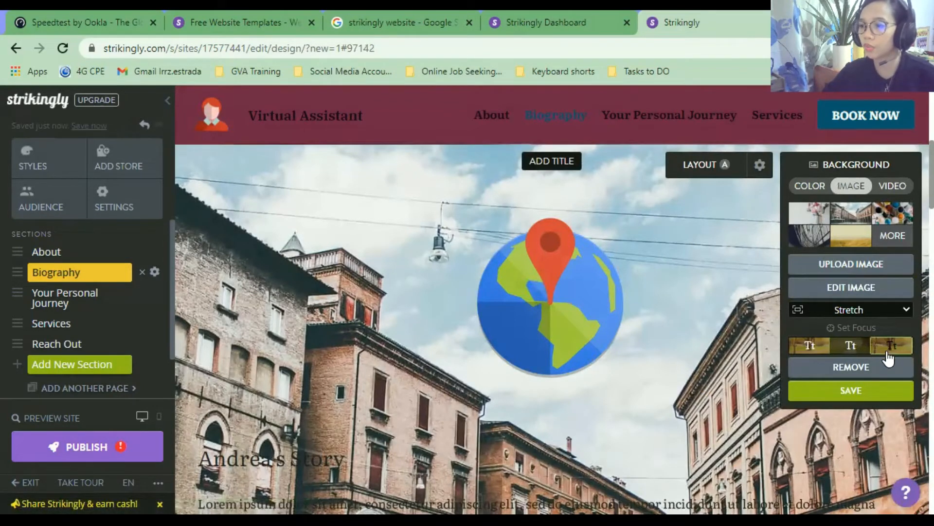
left_click(869, 395)
scroll(649, 327, "down", 3)
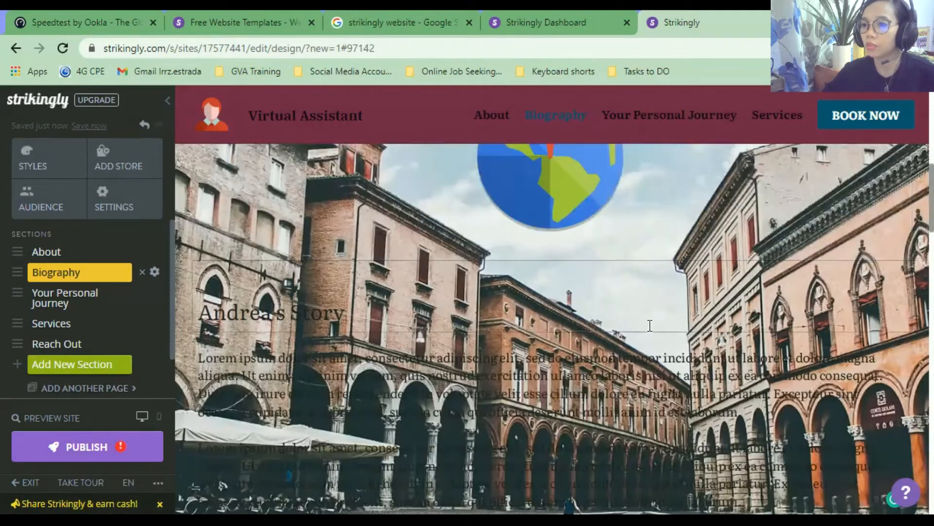
scroll(649, 325, "down", 3)
Make the Biography story paragraphs white.
left_click(575, 279)
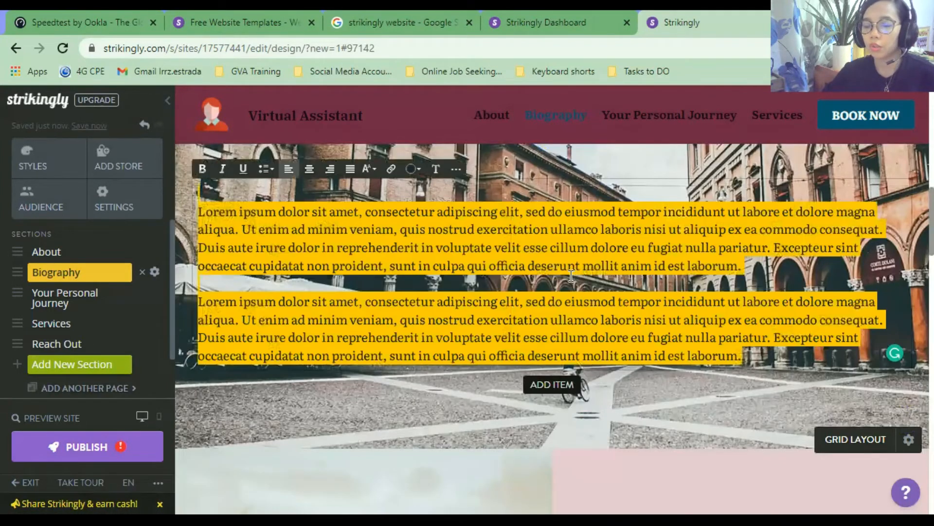
left_click(422, 171)
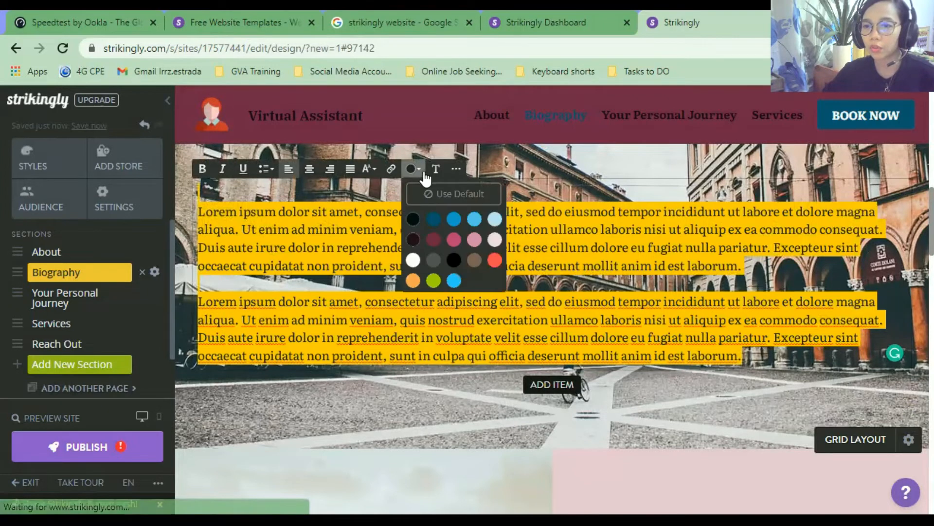
left_click(413, 259)
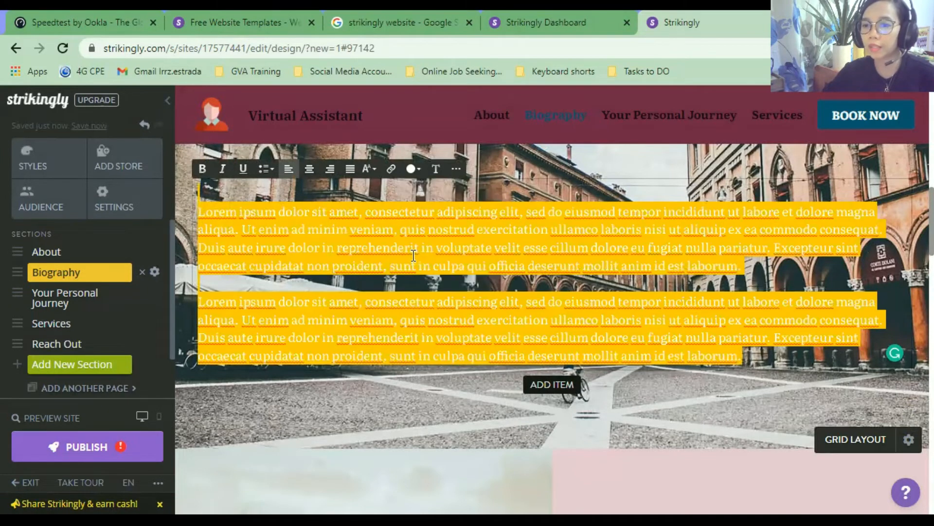
left_click(585, 300)
scroll(455, 318, "up", 3)
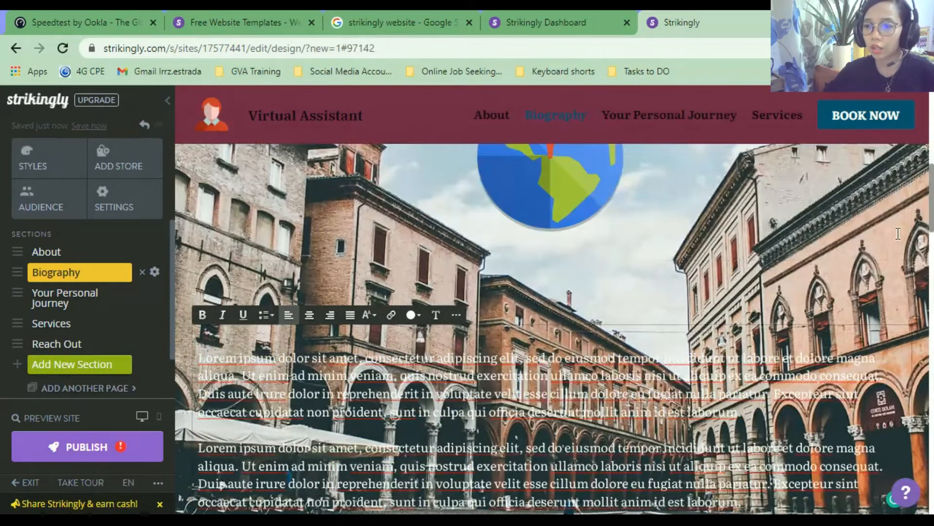
scroll(898, 234, "up", 5)
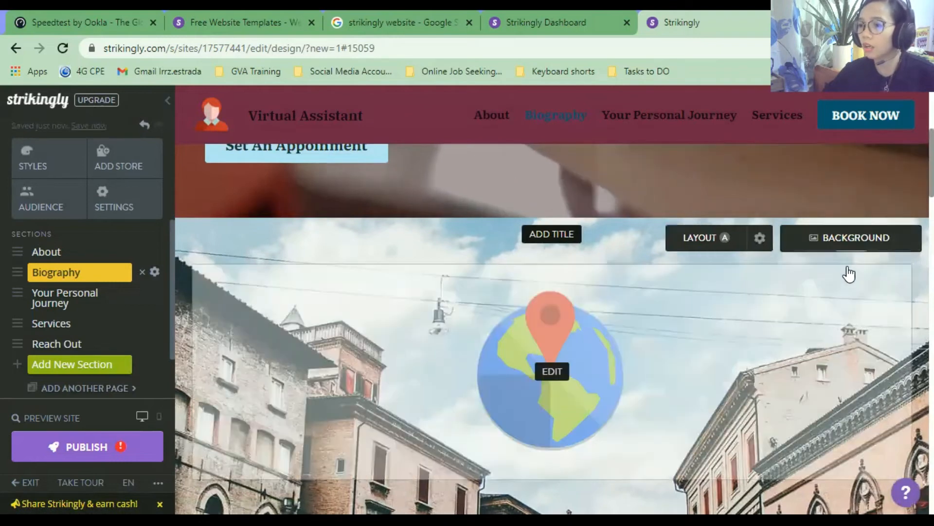
Change the Biography background to solid dark navy and save it.
left_click(871, 237)
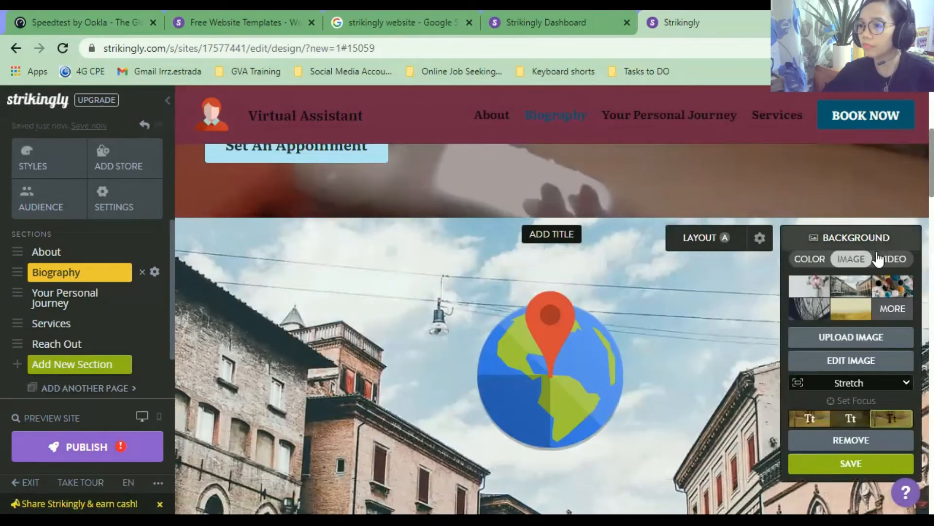
left_click(810, 258)
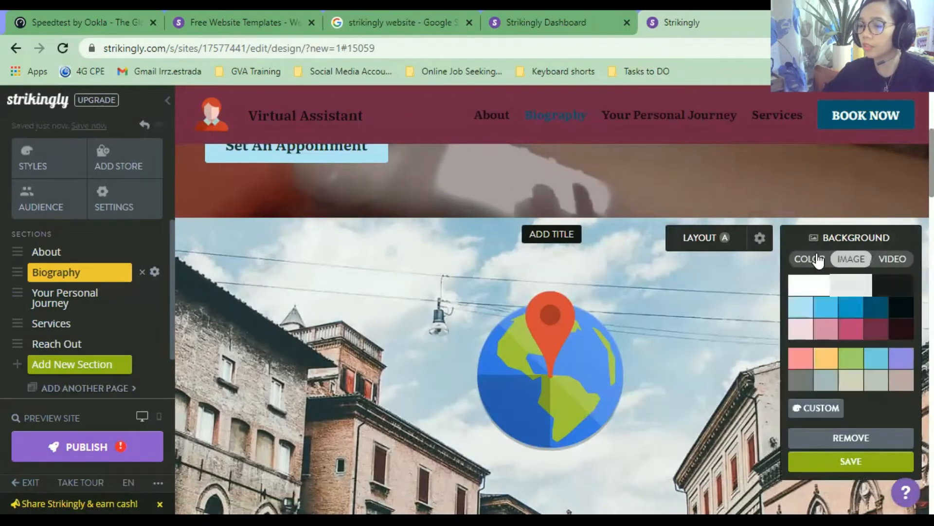
left_click(901, 307)
scroll(663, 464, "down", 3)
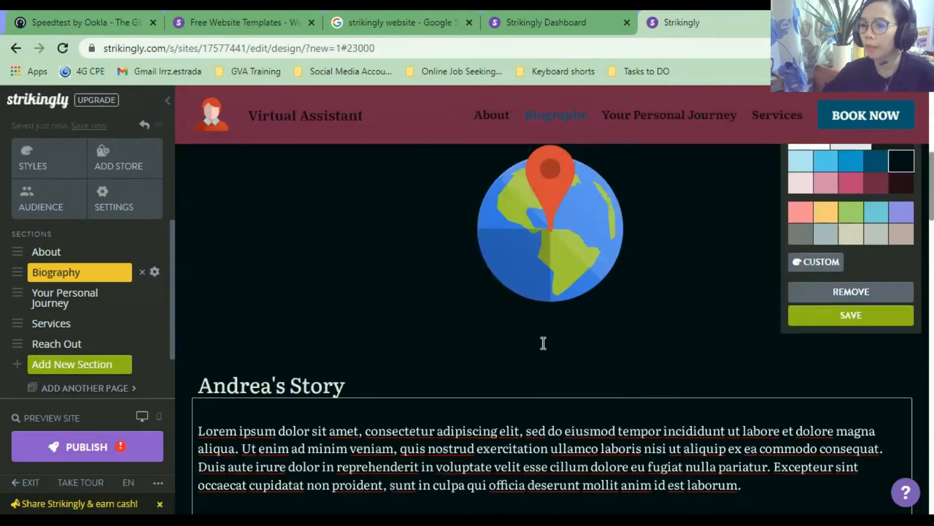
left_click(871, 316)
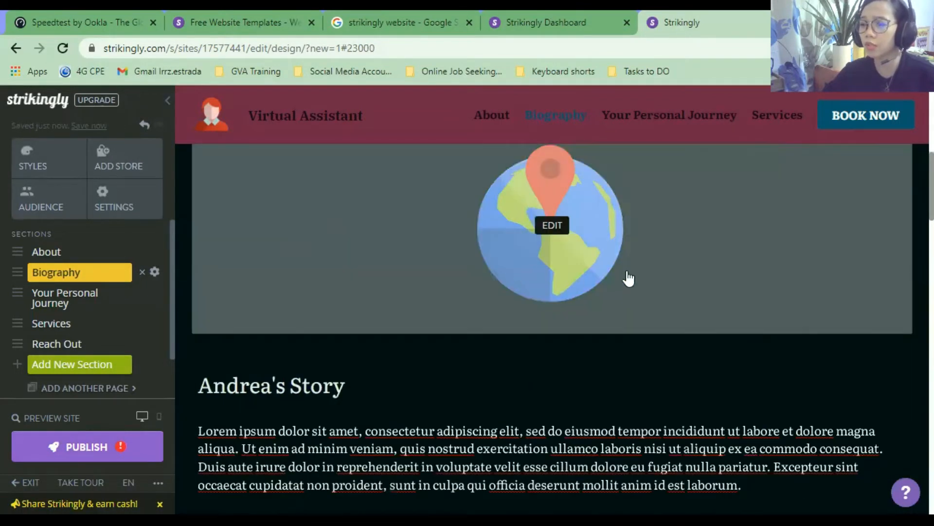
scroll(597, 292, "down", 6)
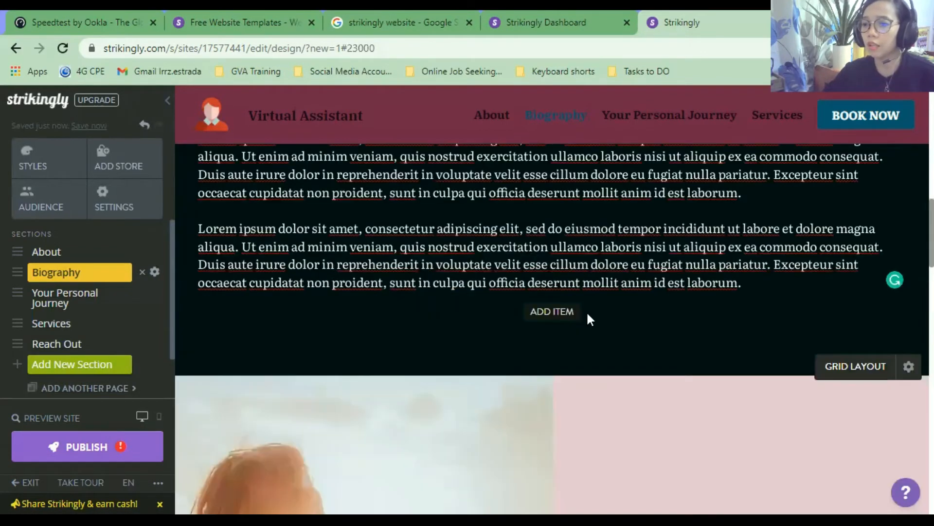
Add a new Biography item, delete it, and start removing the globe image item.
left_click(548, 314)
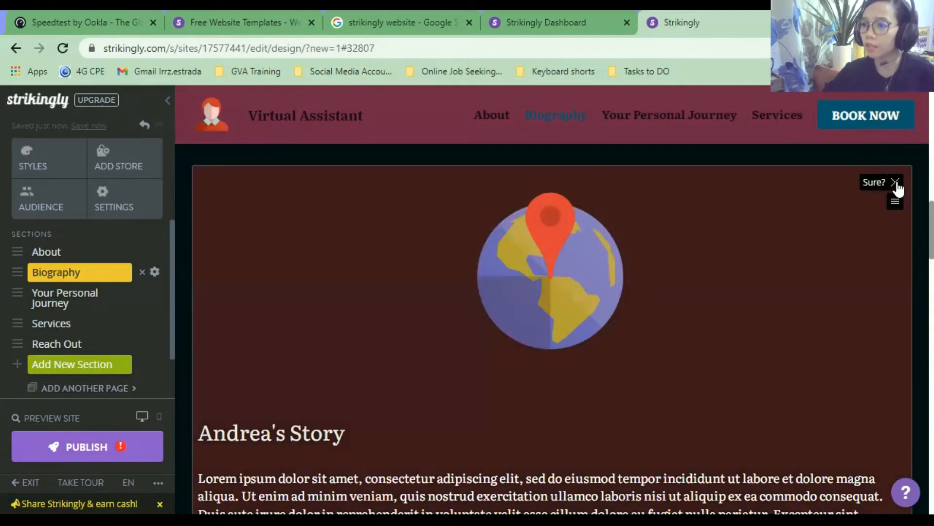
left_click(896, 181)
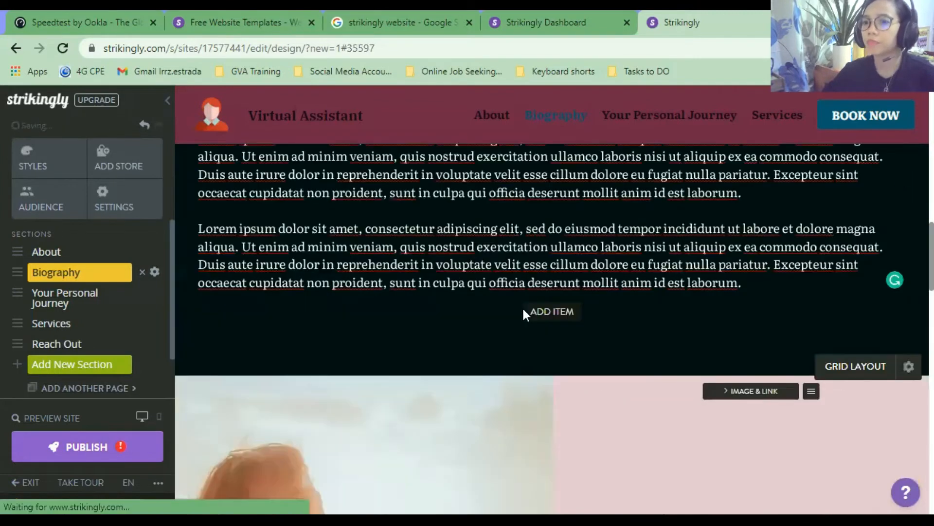
scroll(555, 377, "up", 6)
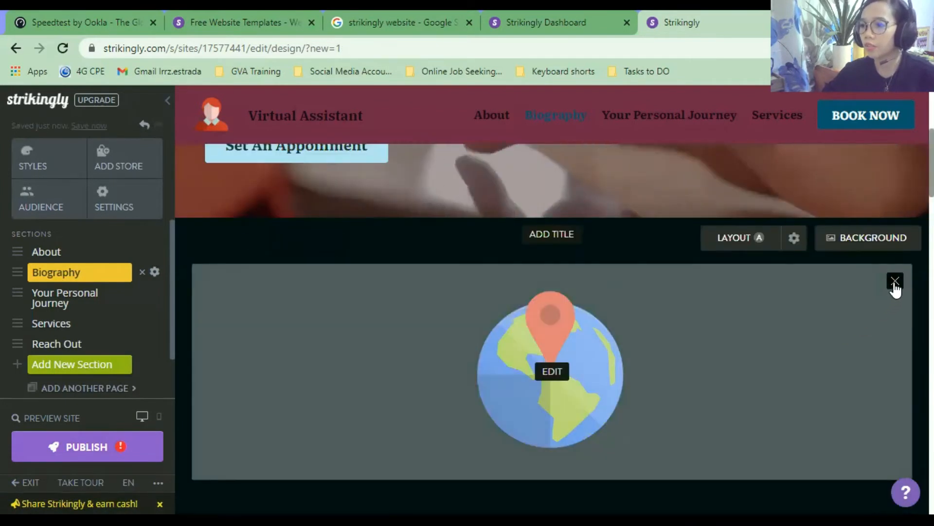
left_click(896, 281)
Add the heading 'Biography' with the subtitle 'My biography.' to the Biography section.
scroll(602, 317, "down", 3)
scroll(594, 311, "up", 3)
scroll(565, 389, "down", 3)
scroll(549, 374, "up", 4)
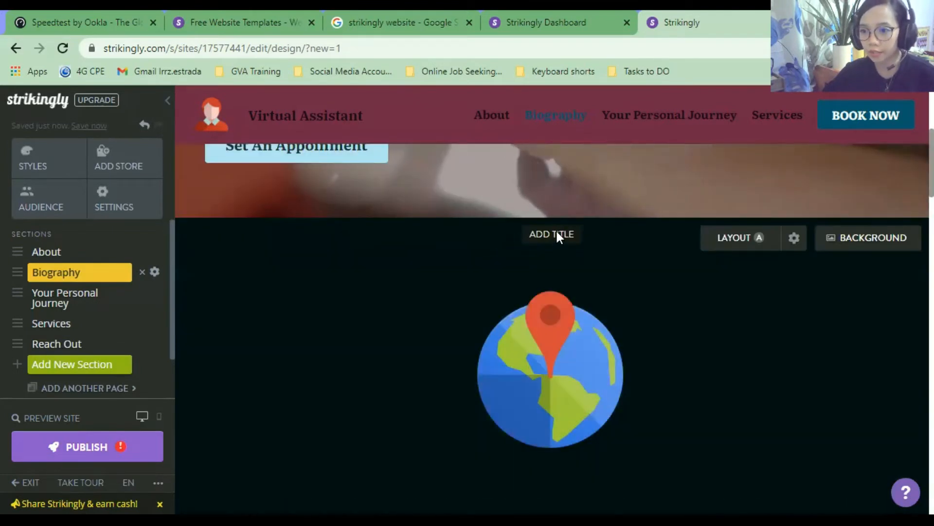
left_click(559, 235)
left_click(560, 259)
type("Biography")
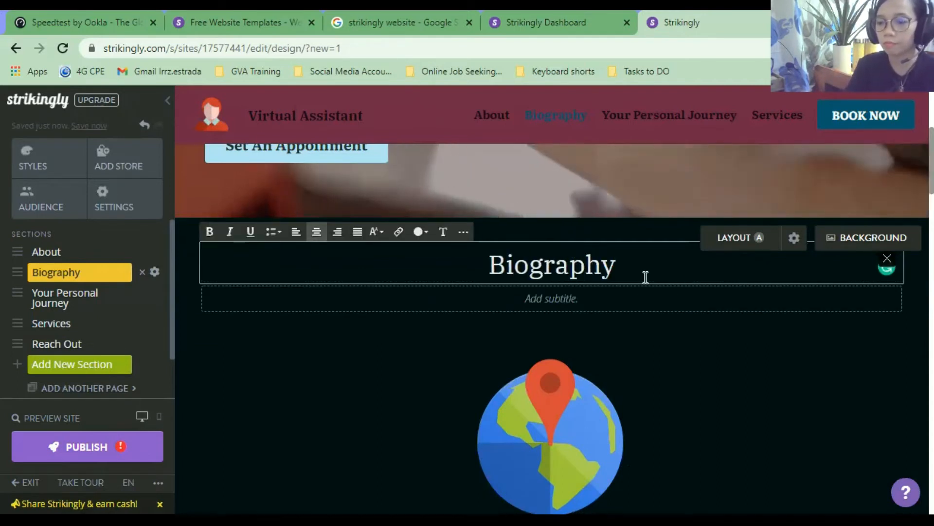
left_click(563, 300)
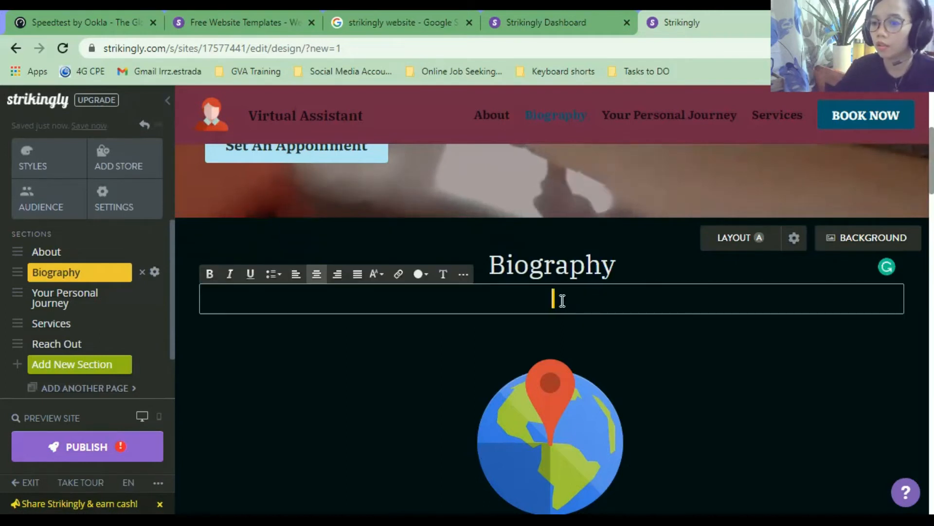
type("My biography.")
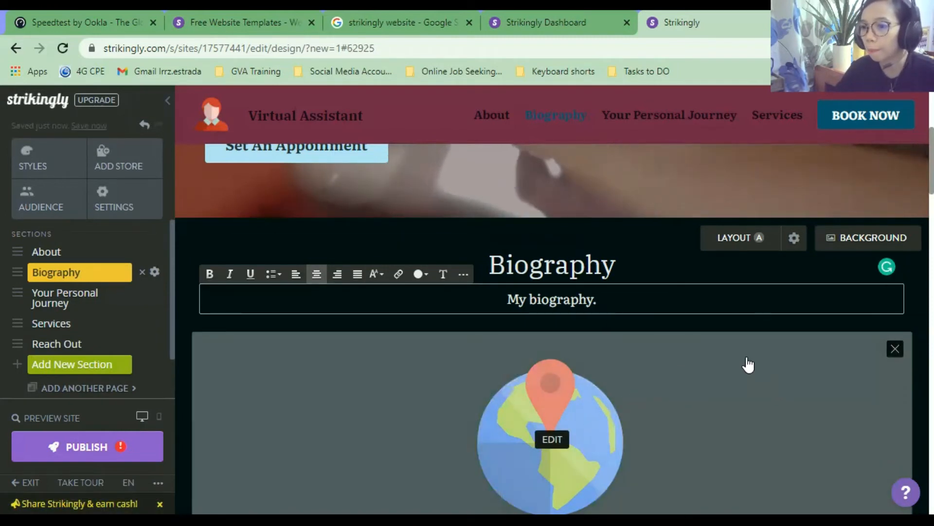
Swap the Biography globe image for the brown wallet icon from Strikingly Library's Delicate Icons.
scroll(772, 348, "down", 4)
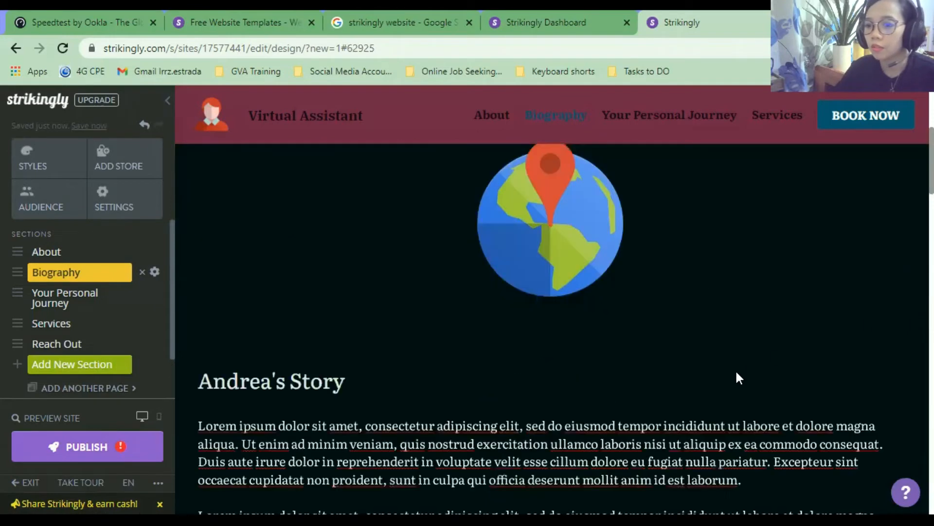
left_click(547, 217)
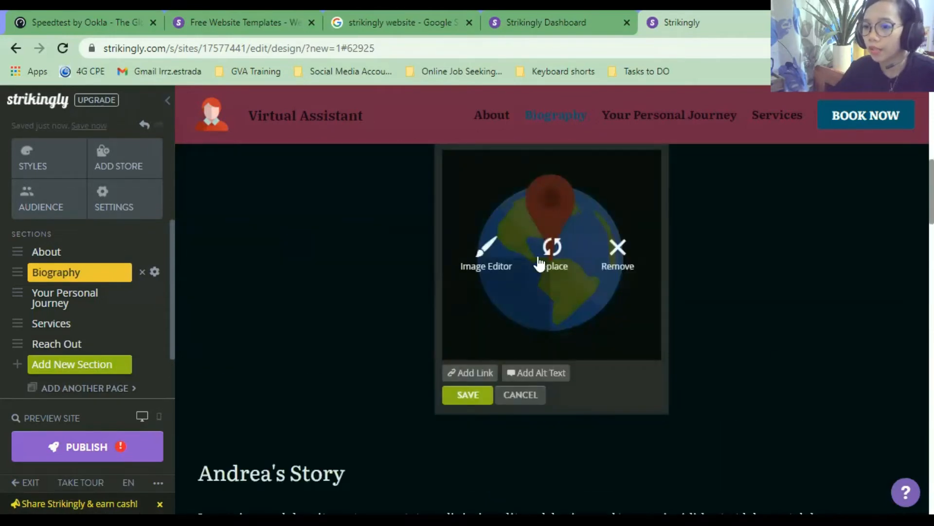
left_click(548, 254)
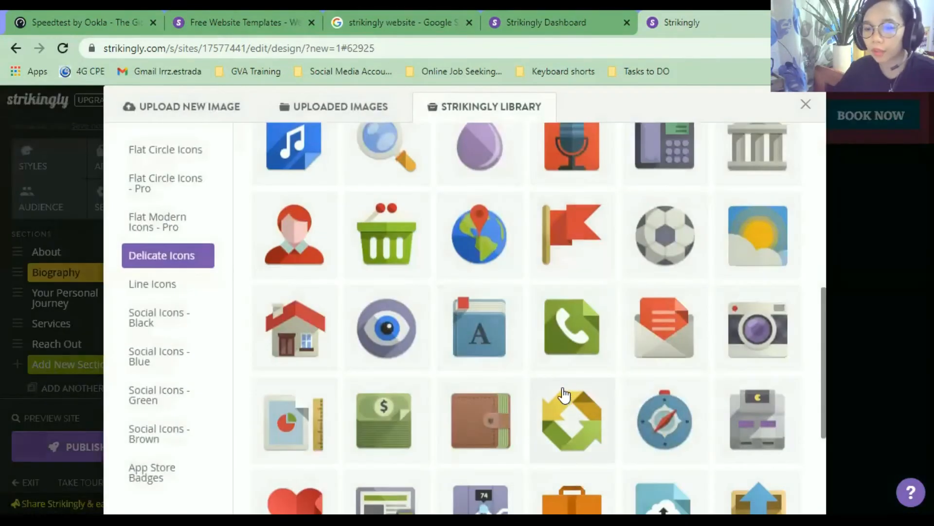
scroll(563, 394, "down", 5)
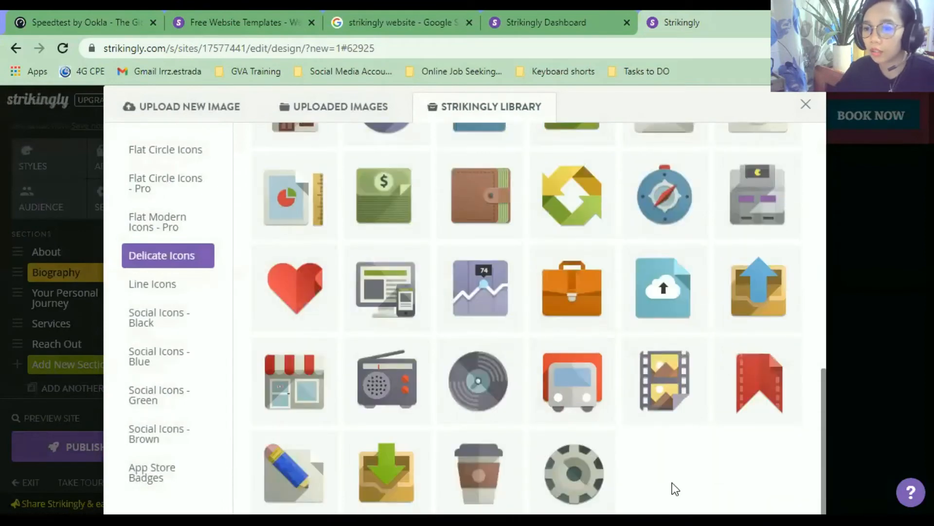
scroll(675, 488, "down", 1)
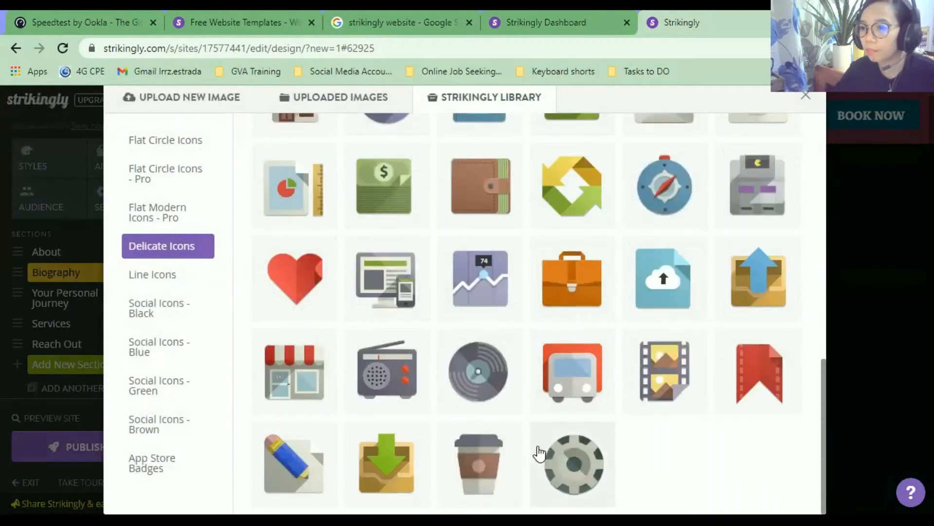
scroll(539, 453, "up", 8)
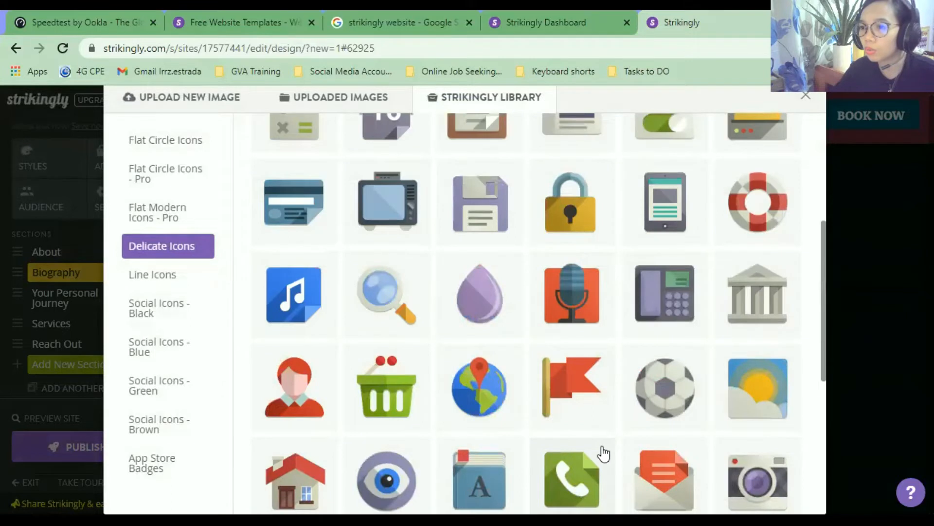
scroll(584, 428, "up", 5)
scroll(562, 404, "up", 1)
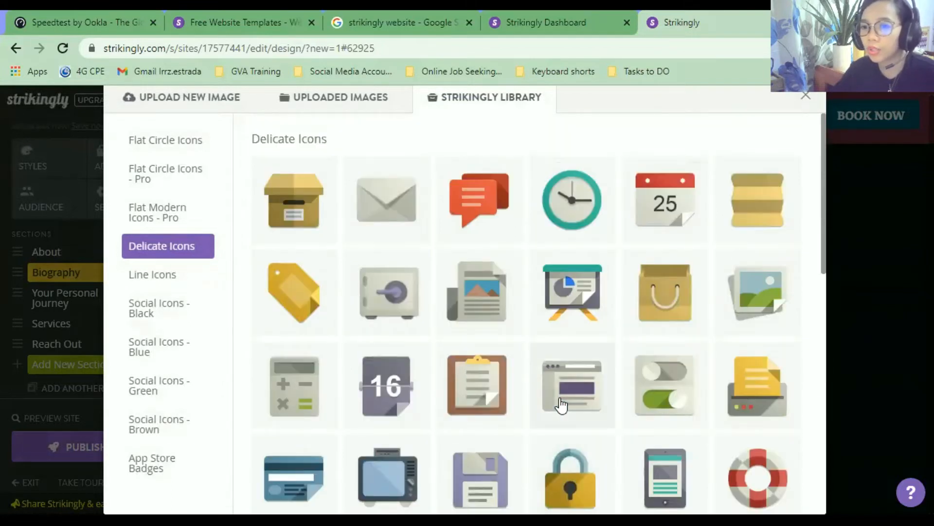
scroll(562, 405, "down", 2)
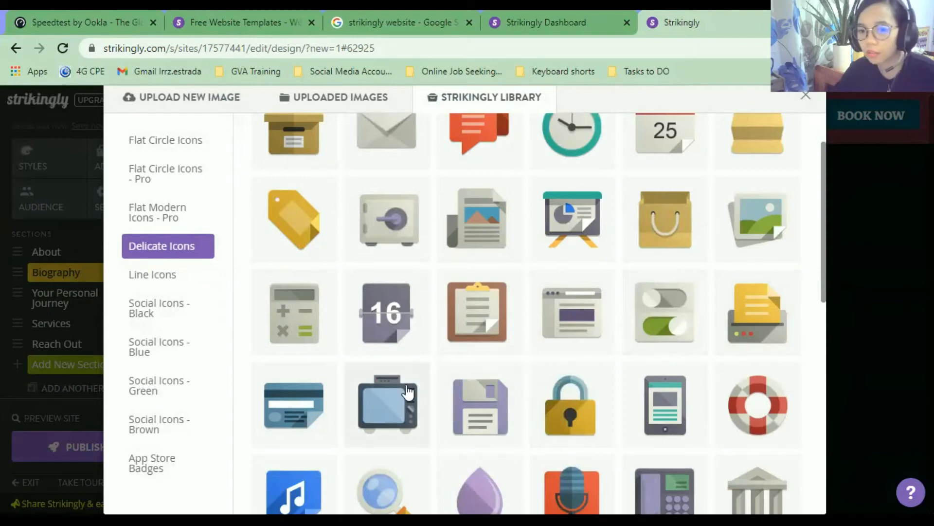
scroll(427, 370, "down", 3)
scroll(459, 421, "down", 3)
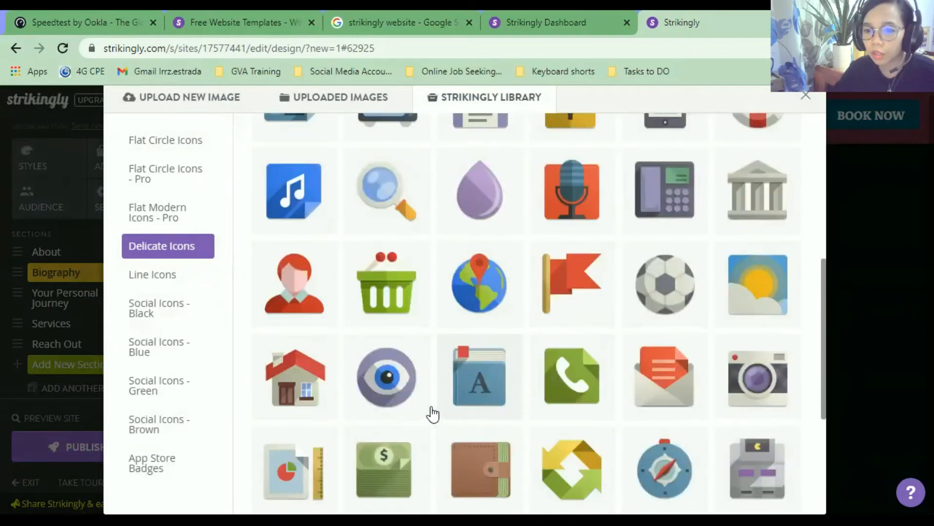
scroll(345, 431, "down", 1)
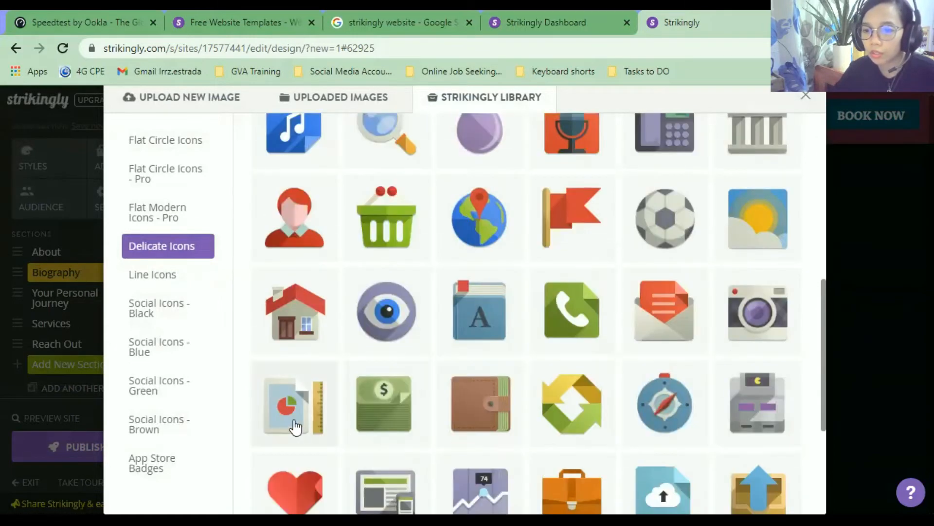
left_click(466, 411)
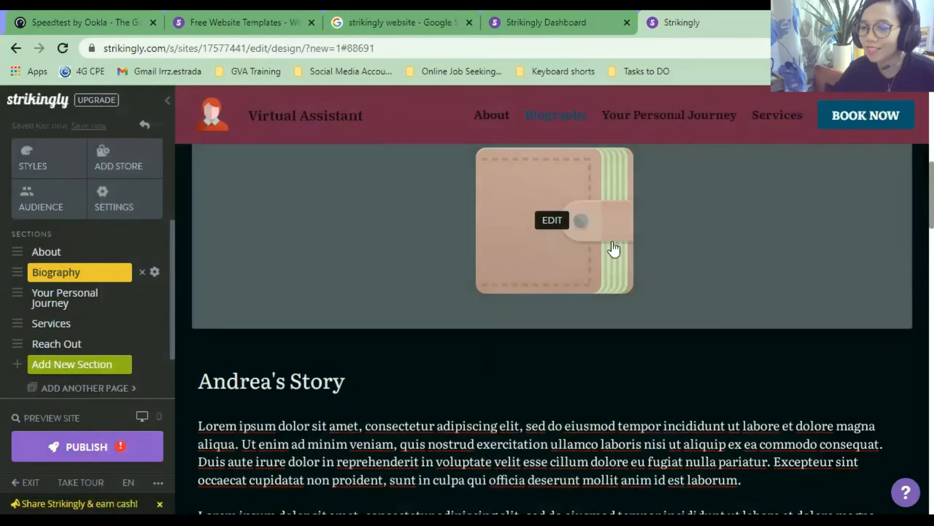
scroll(602, 350, "down", 4)
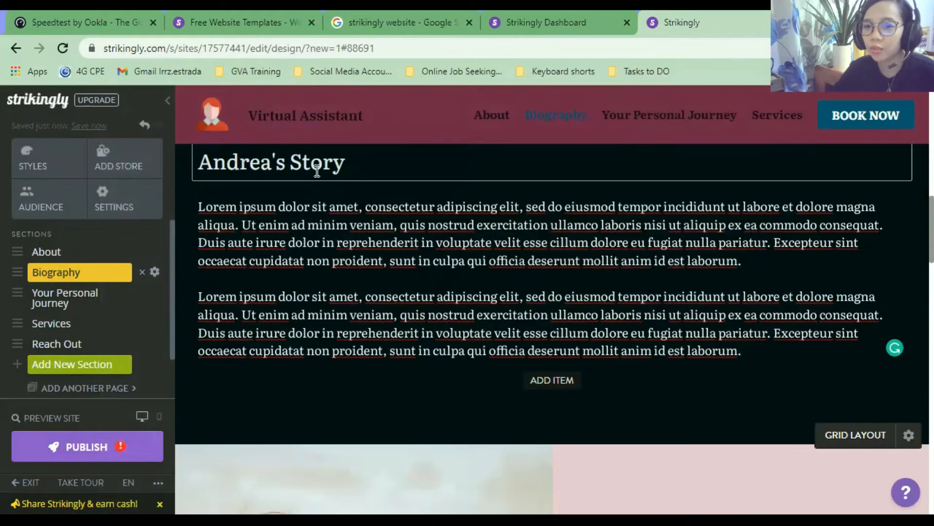
left_click(379, 173)
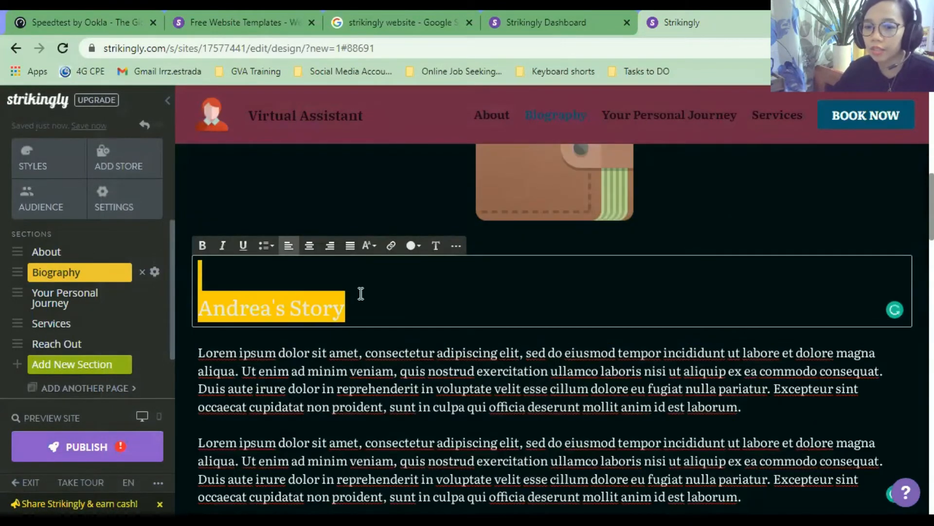
scroll(415, 321, "down", 4)
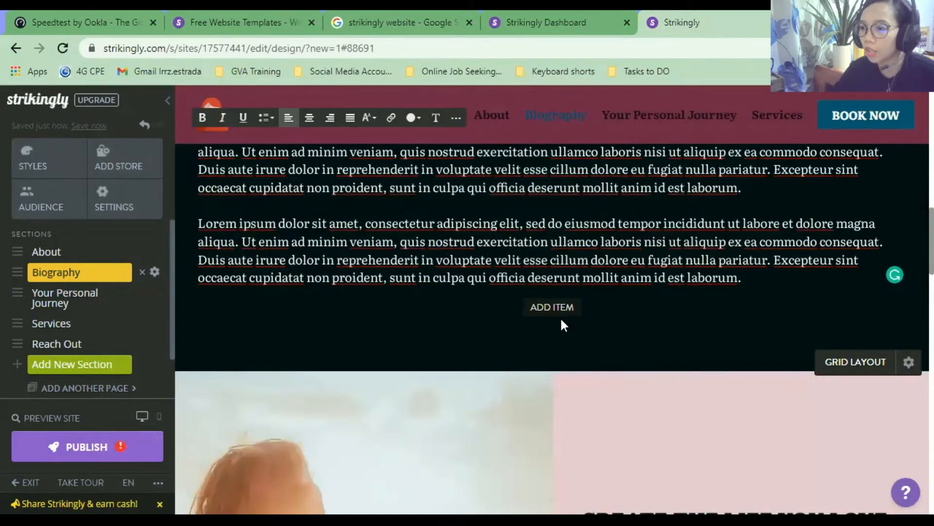
left_click(551, 308)
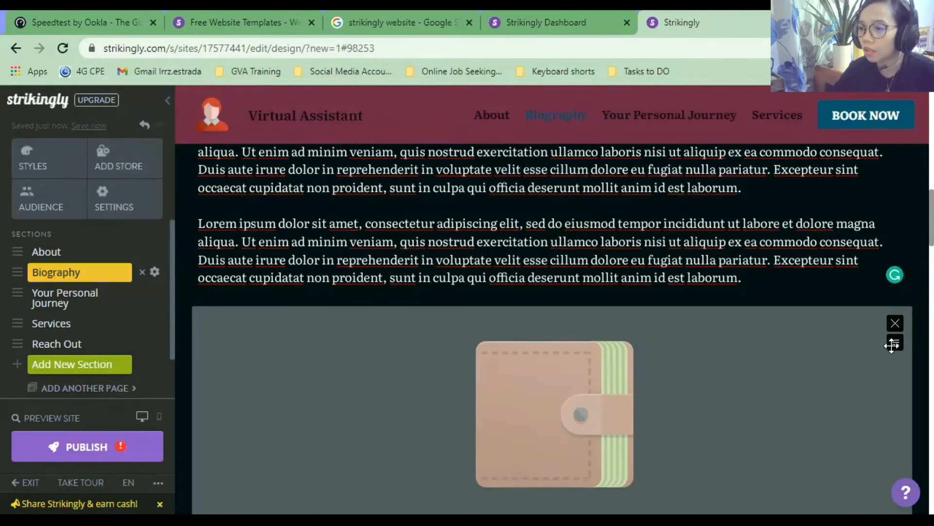
left_click_drag(895, 344, 837, 267)
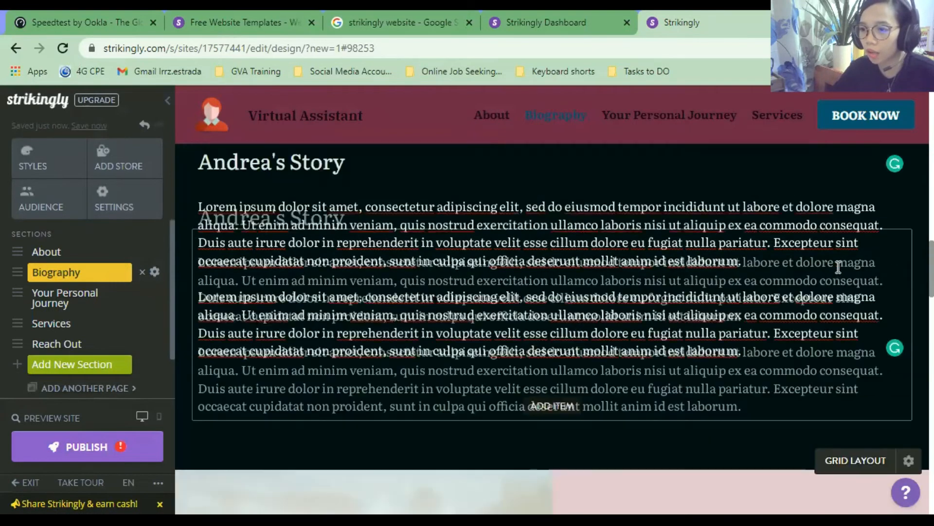
scroll(795, 309, "up", 6)
scroll(795, 310, "down", 3)
scroll(796, 316, "down", 5)
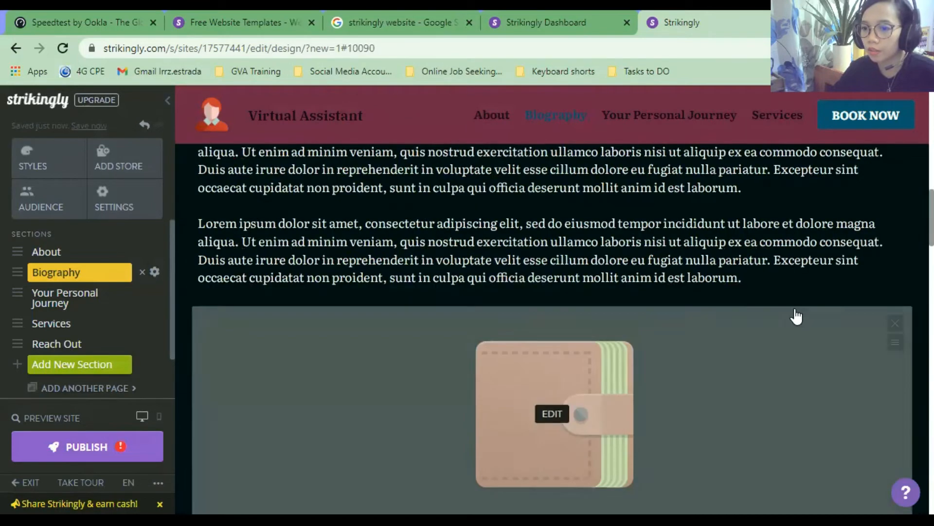
left_click_drag(894, 321, 881, 237)
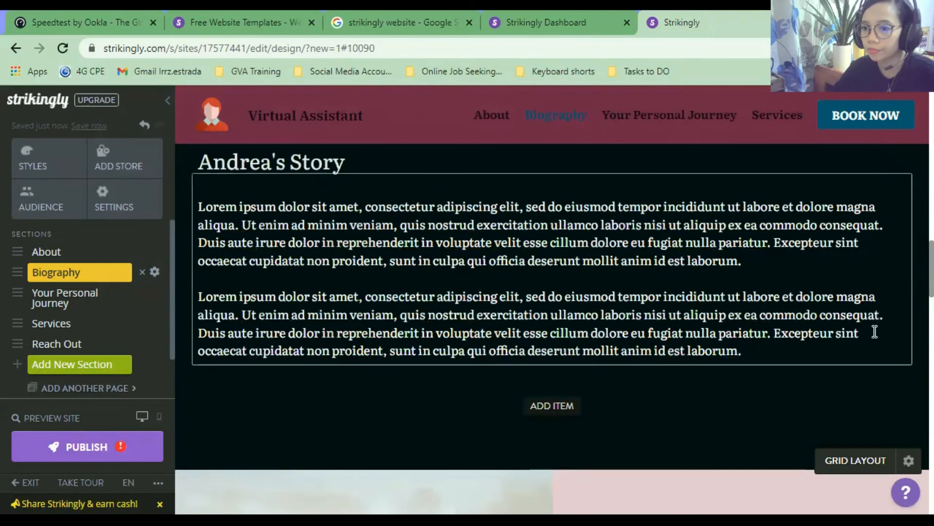
left_click(880, 296)
scroll(865, 332, "down", 4)
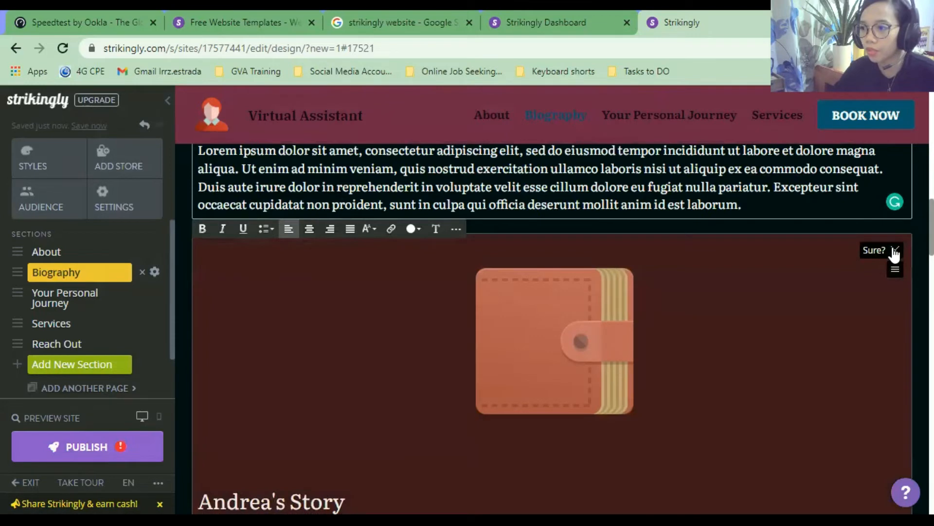
left_click(894, 250)
left_click(855, 274)
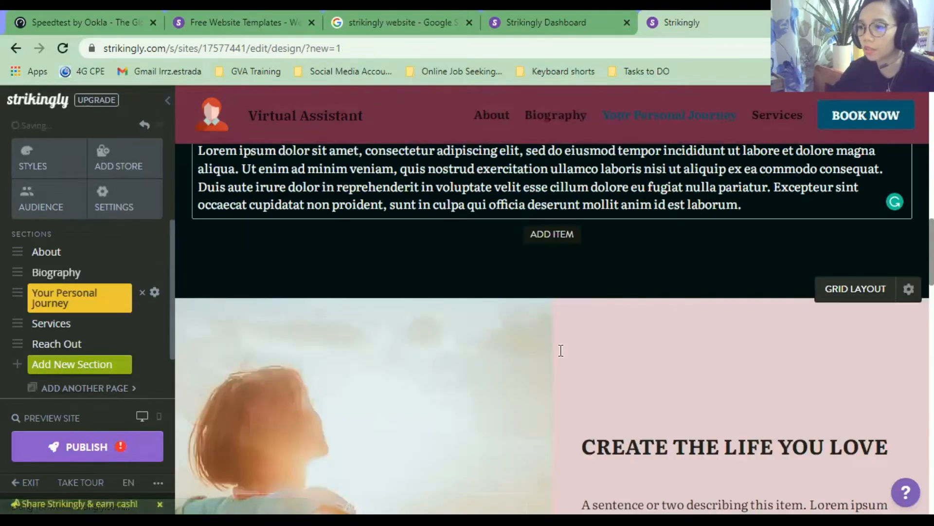
scroll(617, 259, "up", 4)
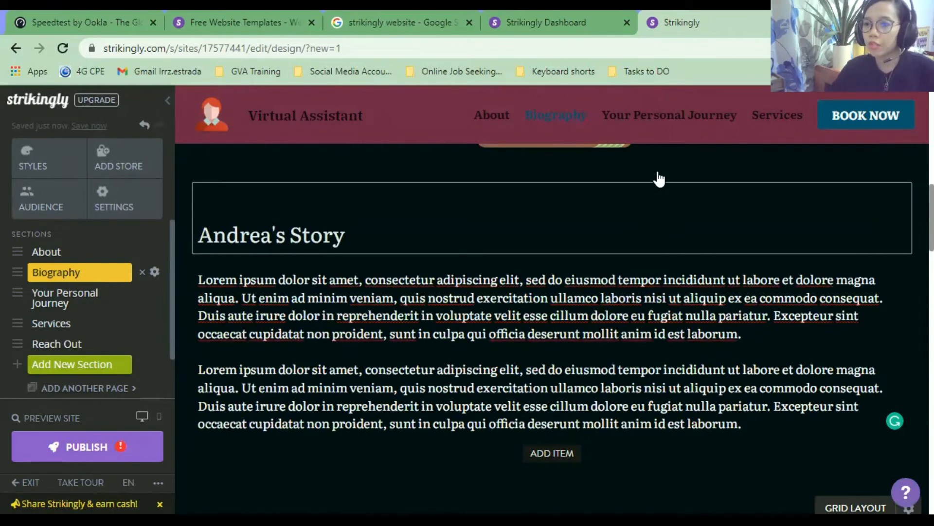
Jump to Your Personal Journey and open the replace-image dialog for its seaside photo.
left_click(661, 129)
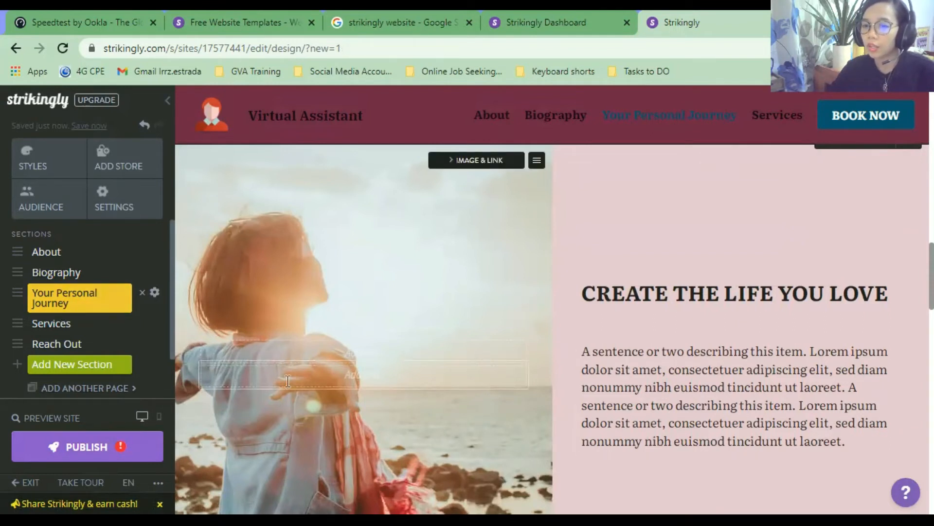
left_click(390, 357)
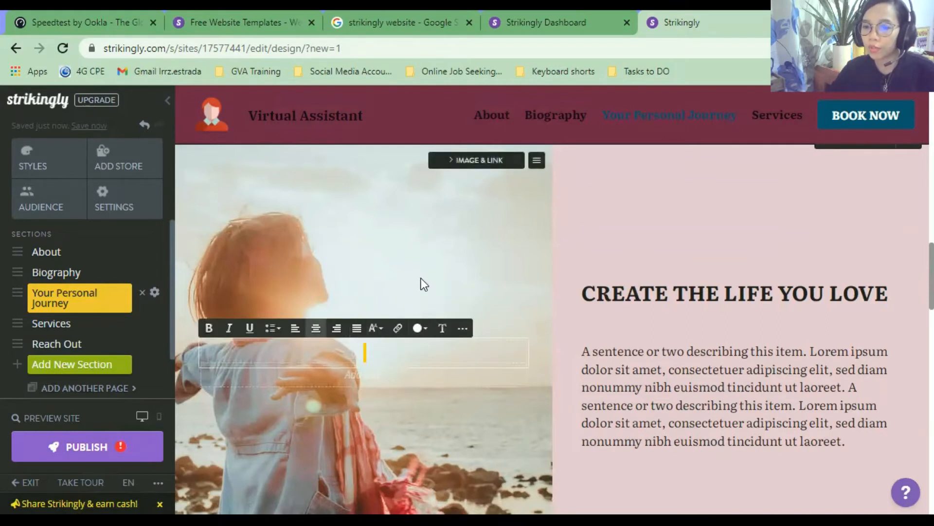
left_click(424, 380)
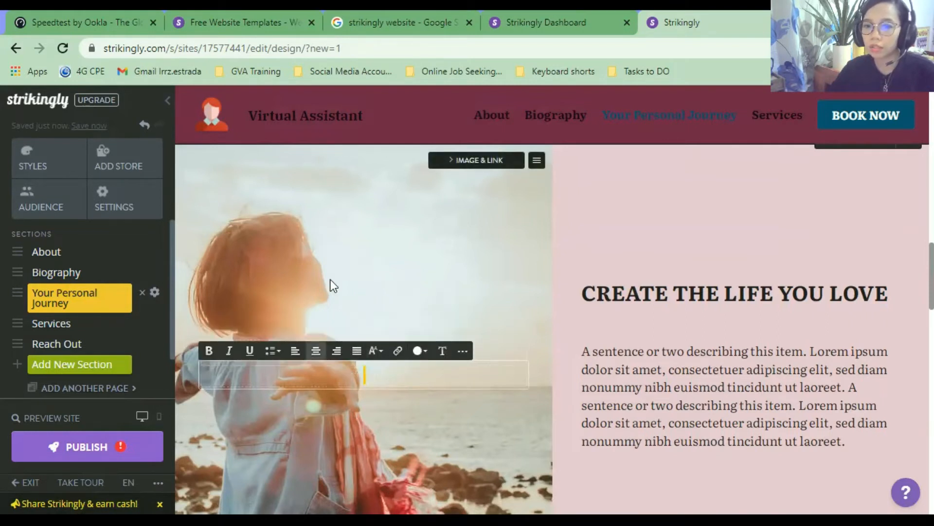
left_click(477, 162)
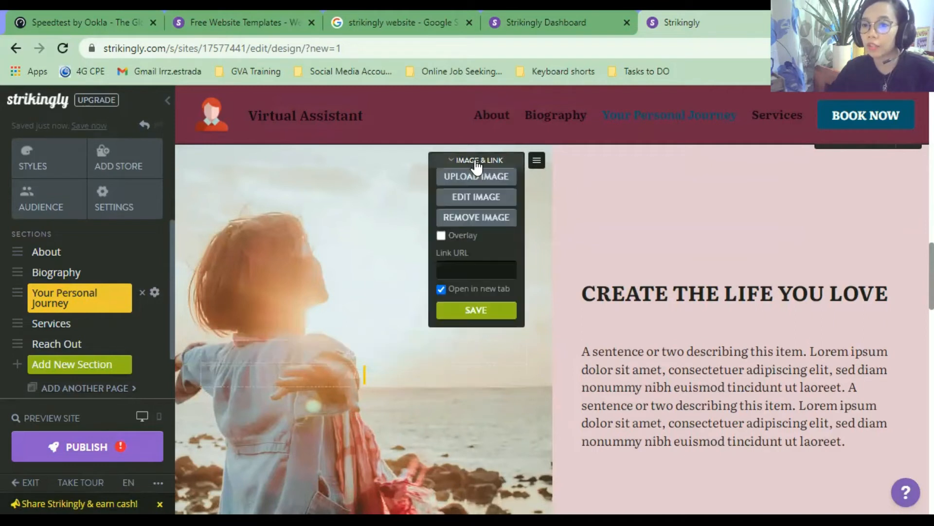
left_click(498, 177)
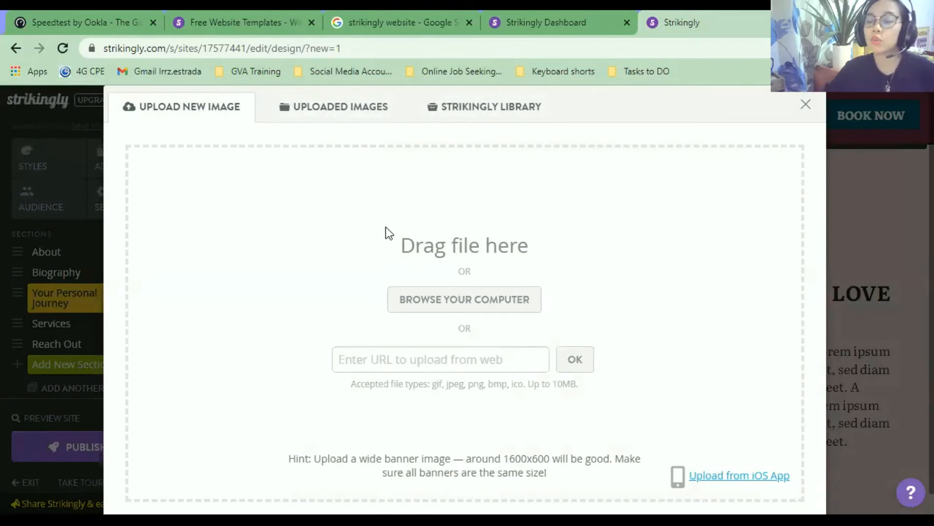
Replace the seaside photo with the Business library's pen-writing image and save the image settings.
left_click(436, 116)
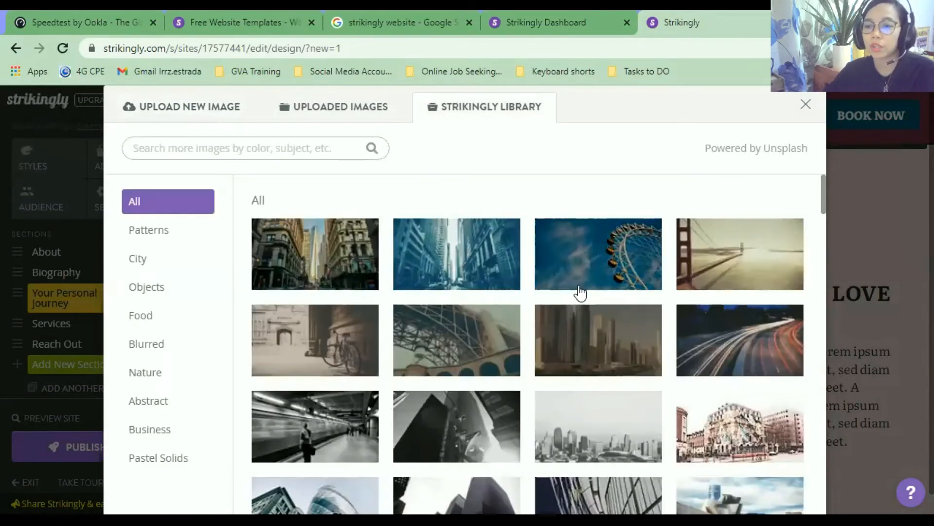
scroll(581, 291, "down", 2)
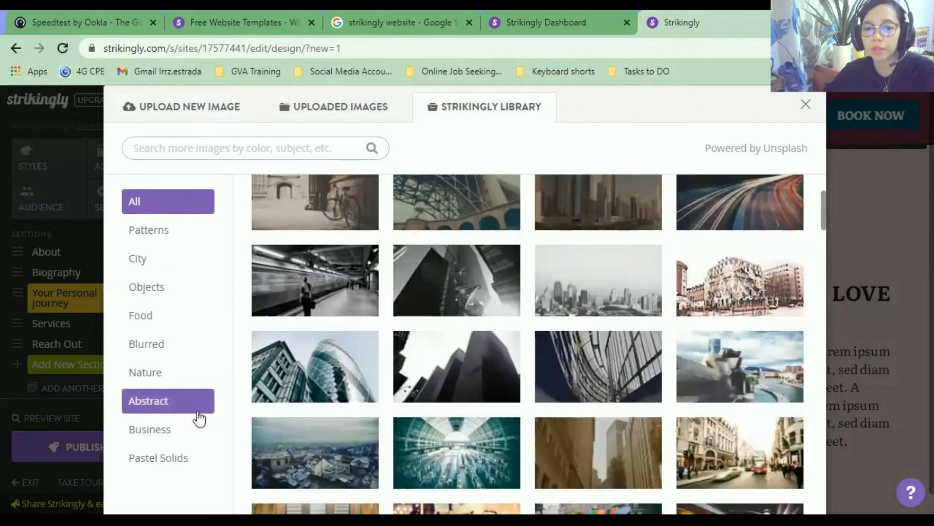
left_click(176, 436)
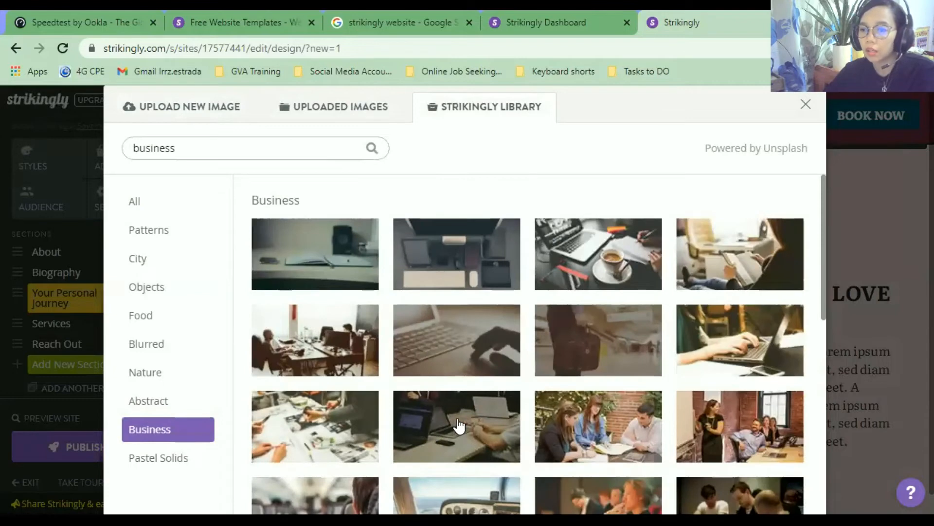
scroll(463, 422, "down", 3)
scroll(464, 421, "down", 5)
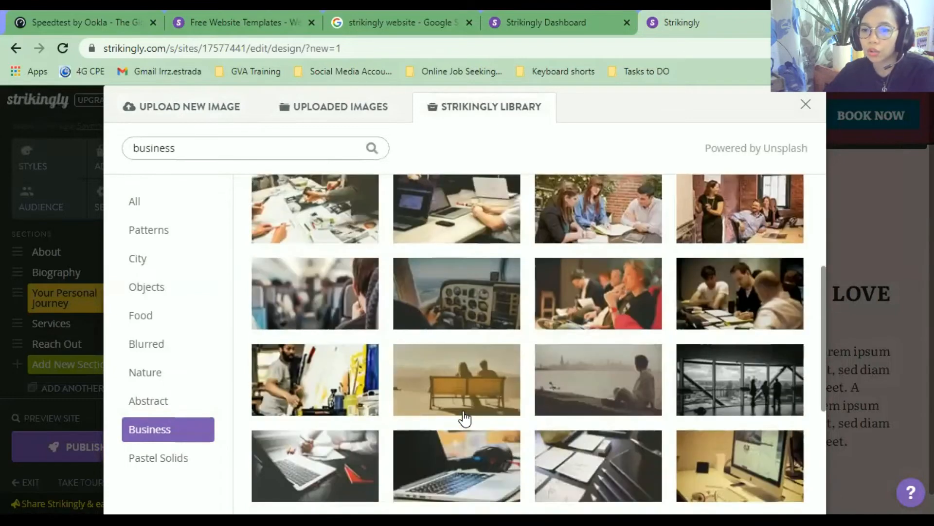
scroll(465, 416, "down", 2)
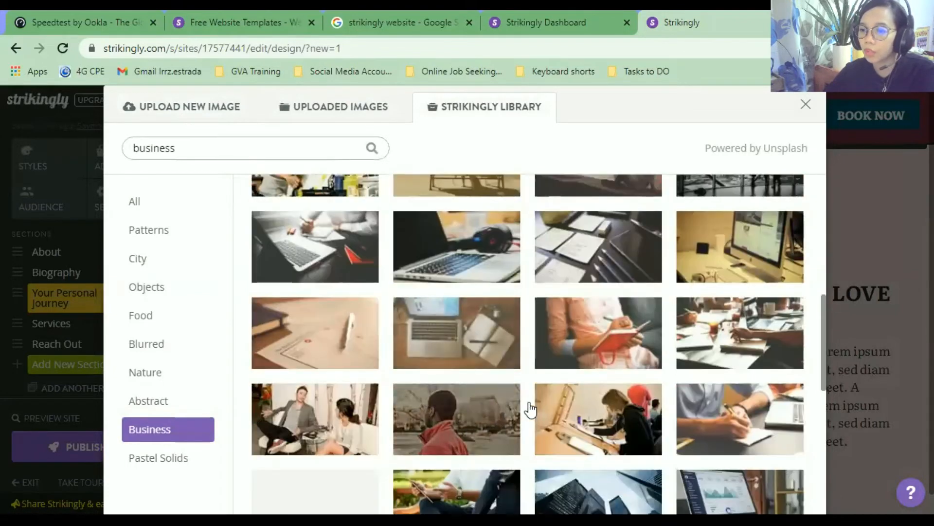
left_click(564, 348)
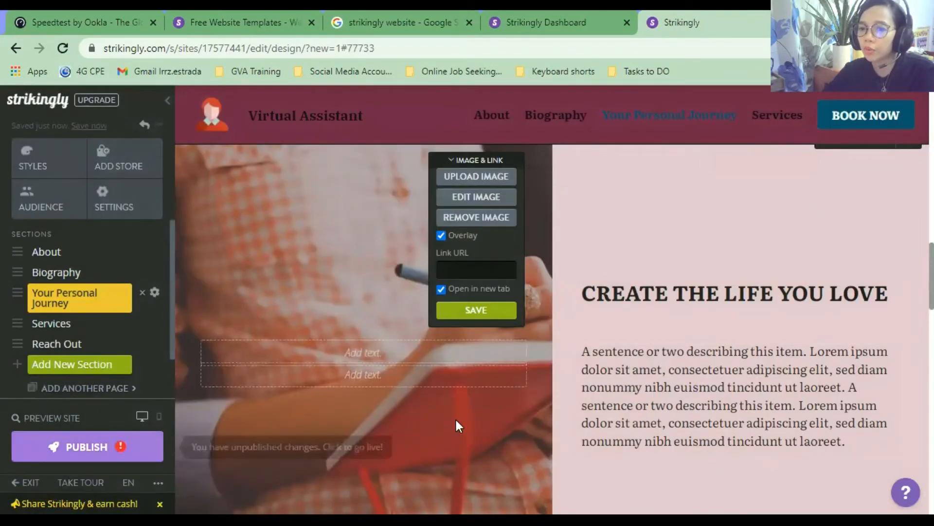
scroll(456, 425, "down", 3)
scroll(487, 419, "up", 5)
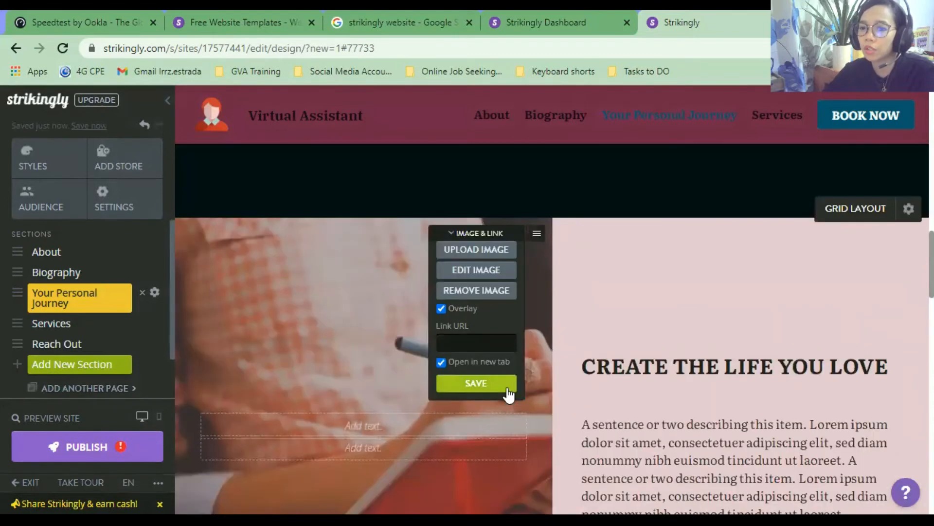
left_click(509, 389)
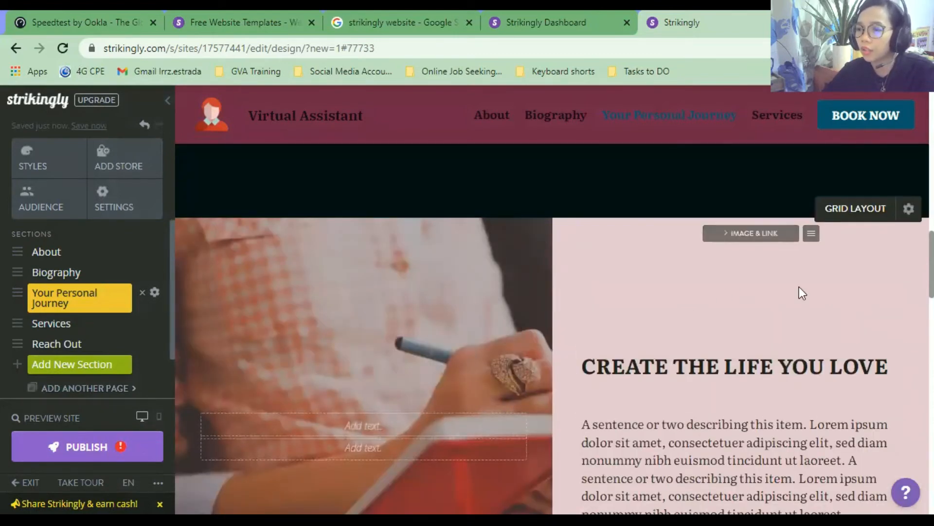
left_click(874, 210)
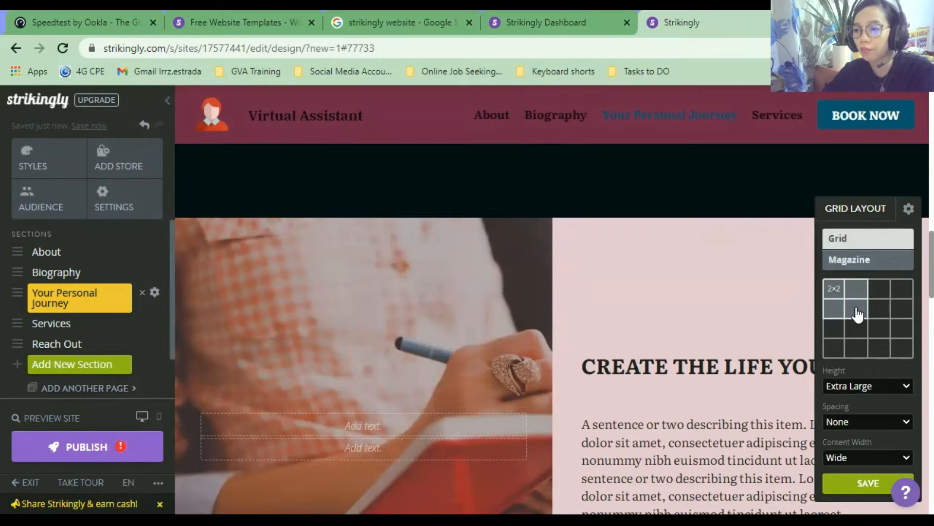
Try out different grid sizes and two-, three- and four-column layouts for the gallery.
left_click(835, 293)
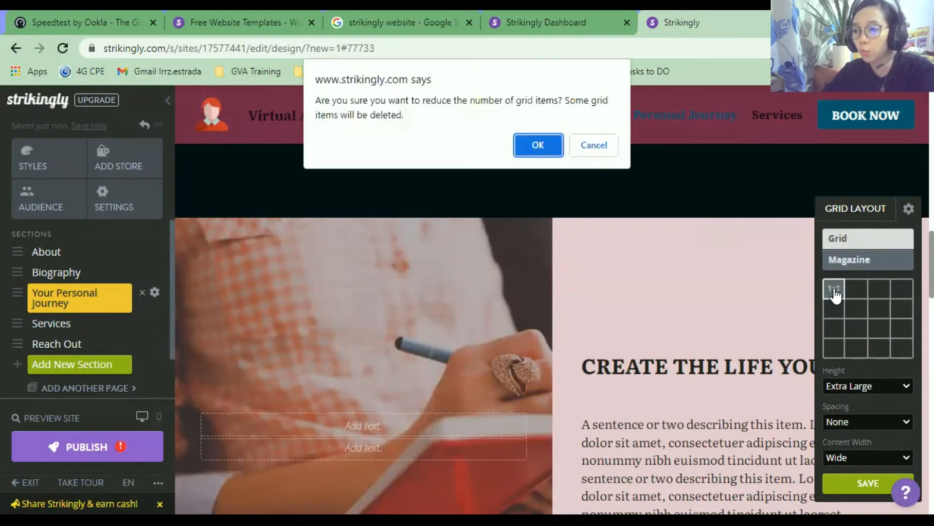
left_click(525, 142)
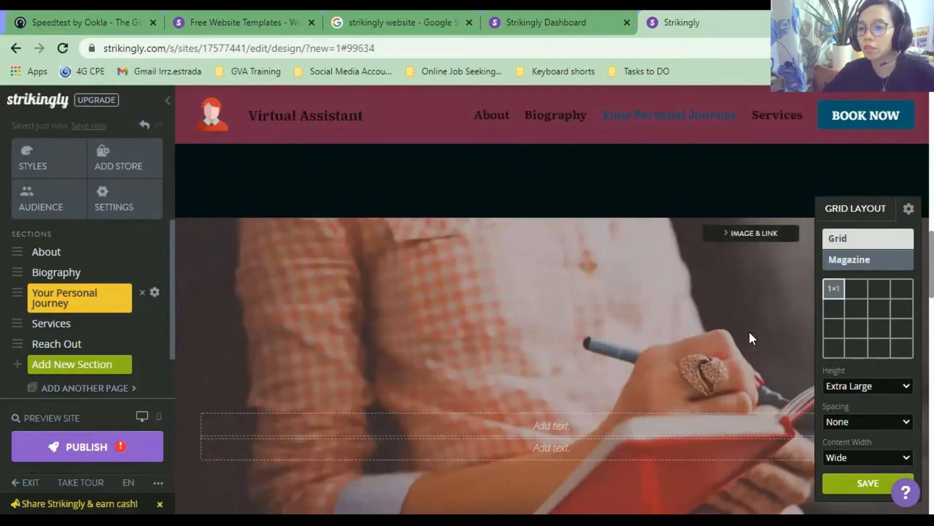
left_click(851, 292)
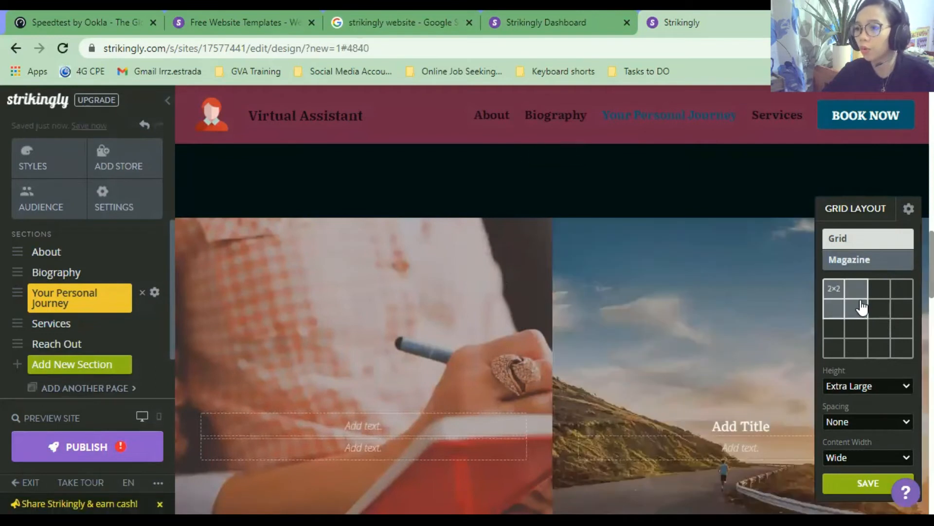
left_click(903, 291)
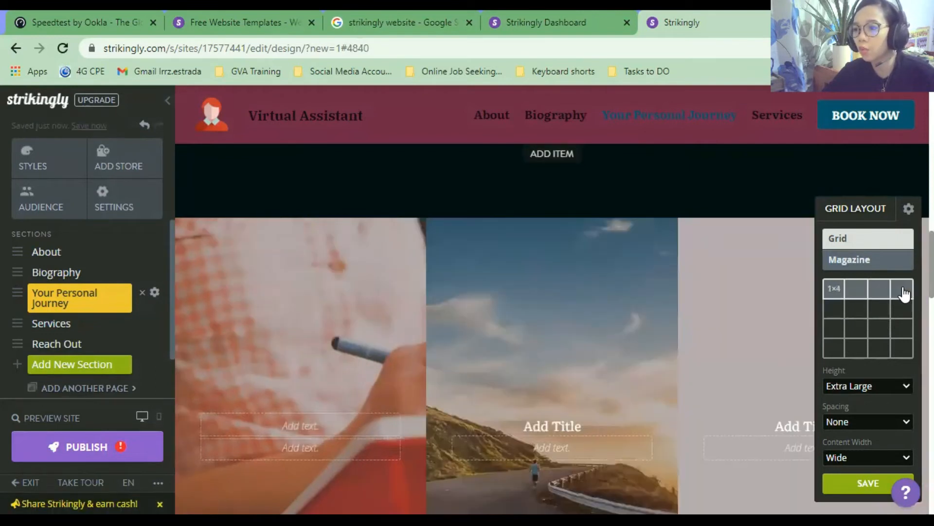
left_click(834, 309)
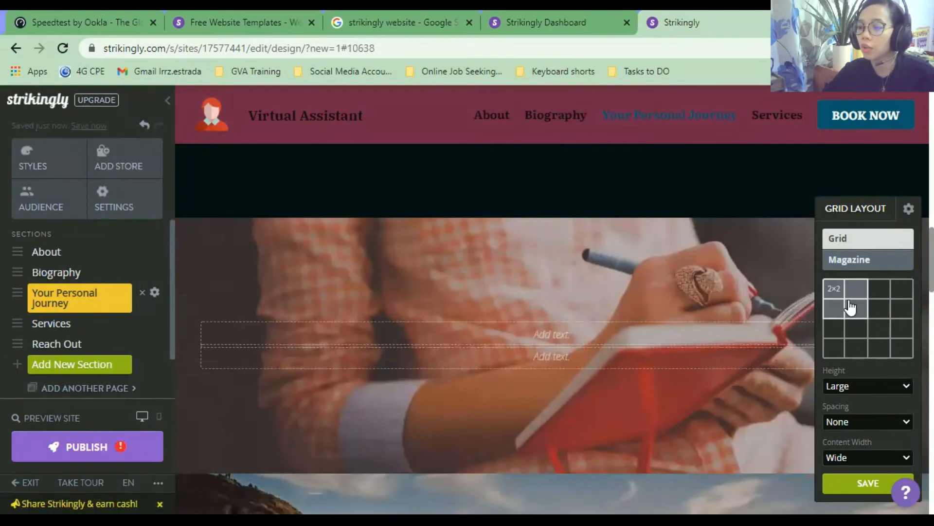
left_click(851, 308)
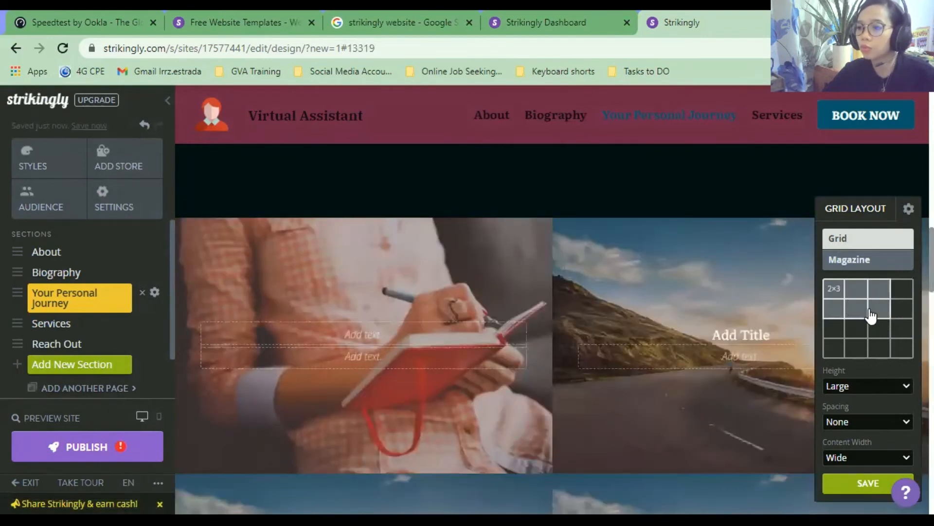
left_click(871, 315)
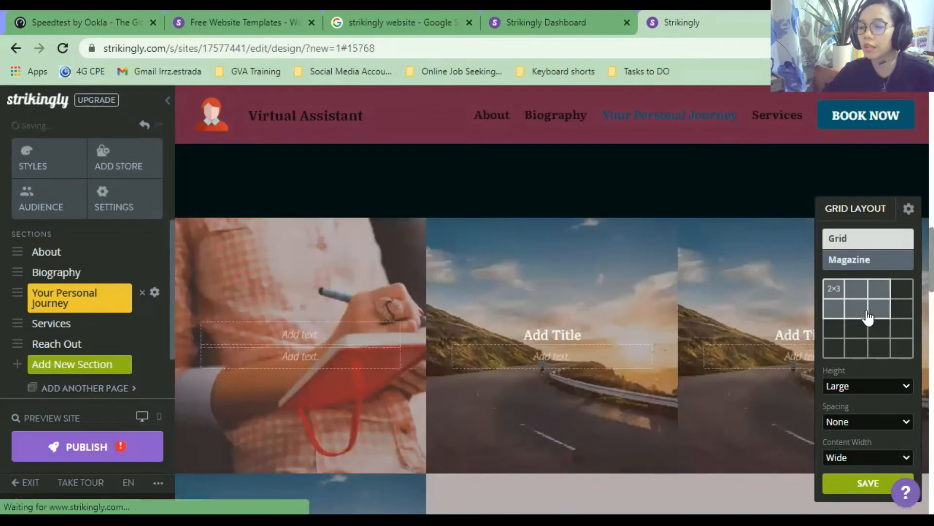
left_click(901, 354)
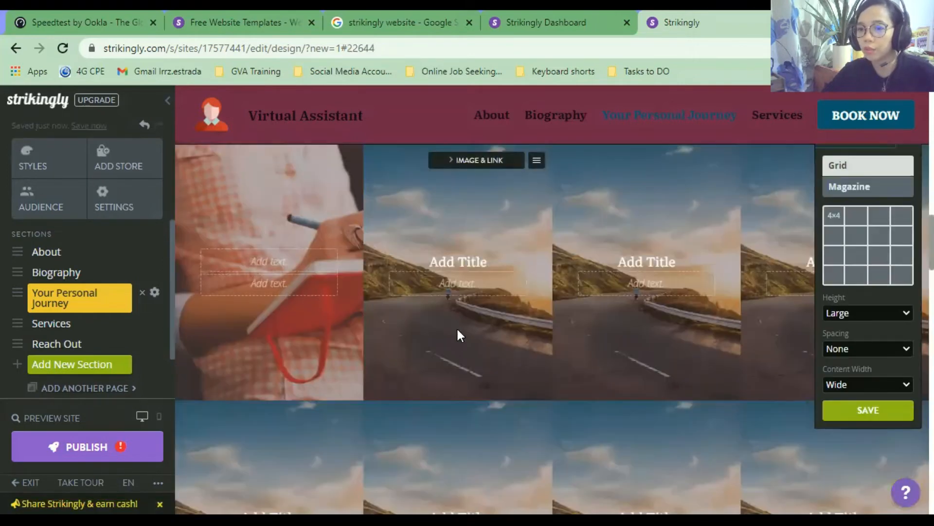
left_click(467, 262)
left_click(461, 331)
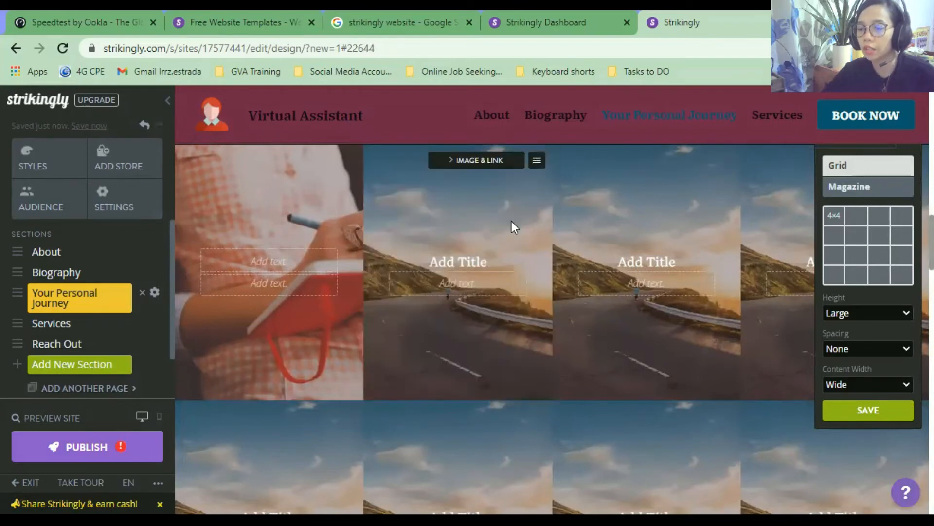
scroll(487, 365, "down", 2)
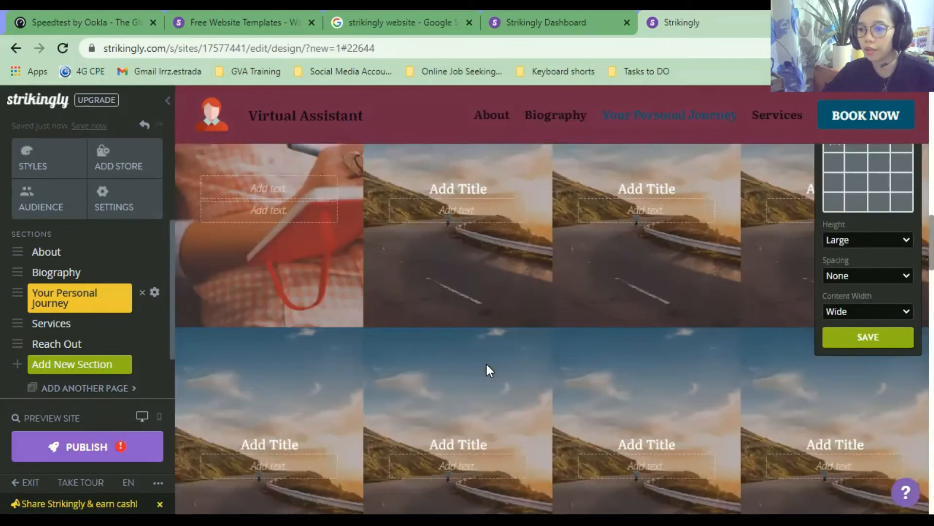
scroll(488, 365, "up", 3)
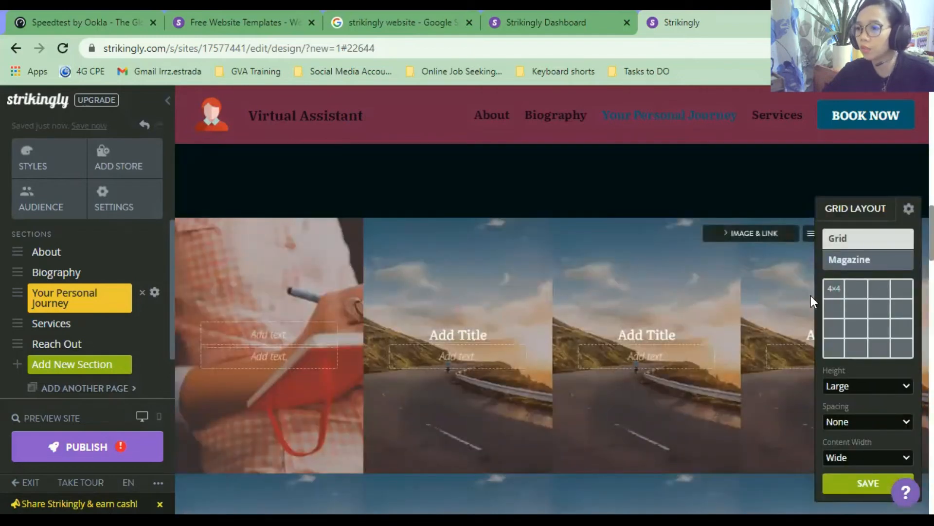
Settle on a 1x2 grid with the pen-writing and road photos, and save the layout.
left_click(835, 290)
left_click(854, 292)
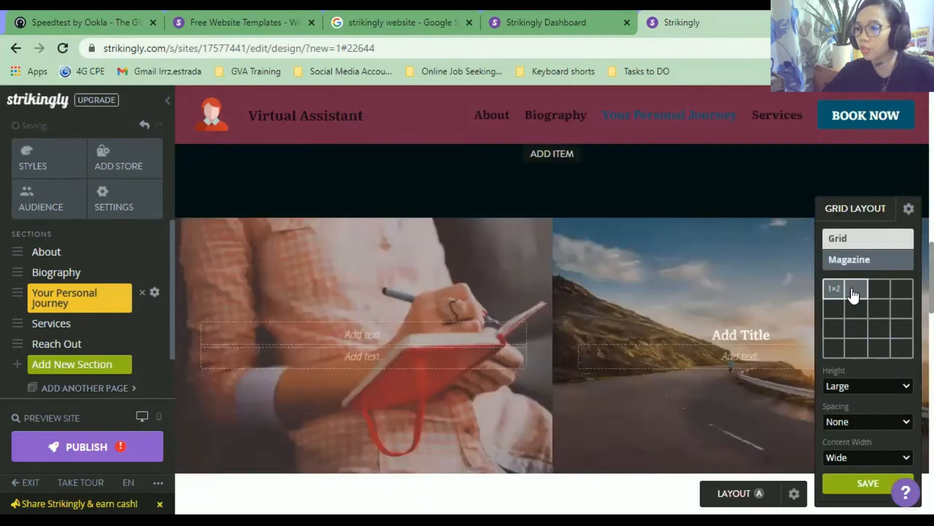
scroll(868, 360, "down", 3)
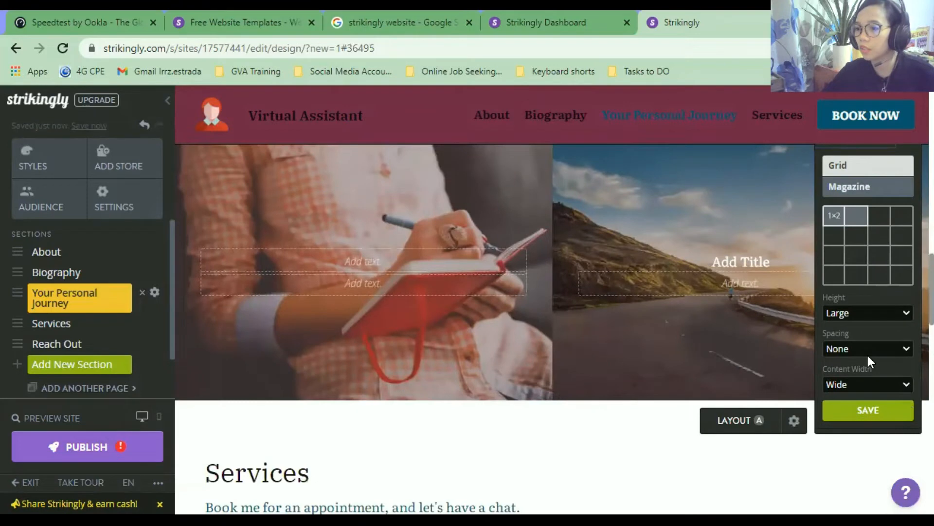
left_click(873, 344)
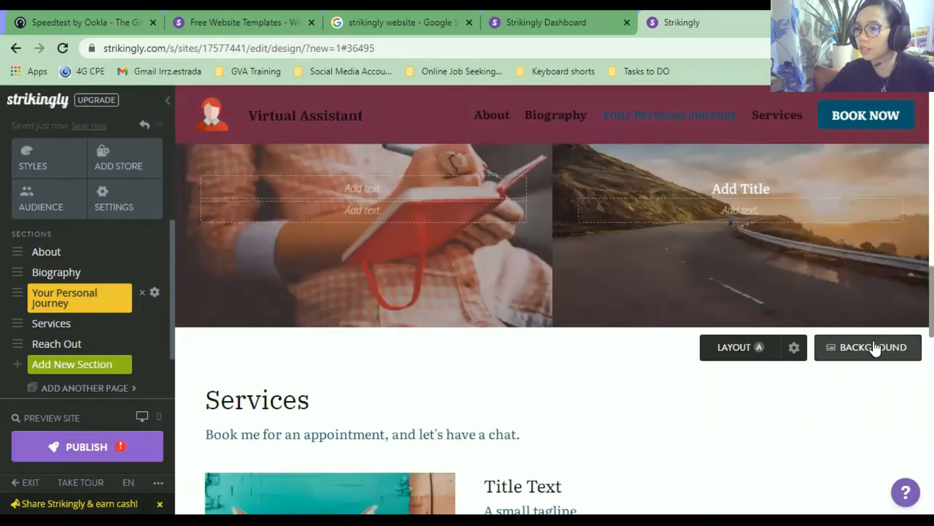
scroll(793, 343, "up", 4)
scroll(796, 306, "down", 3)
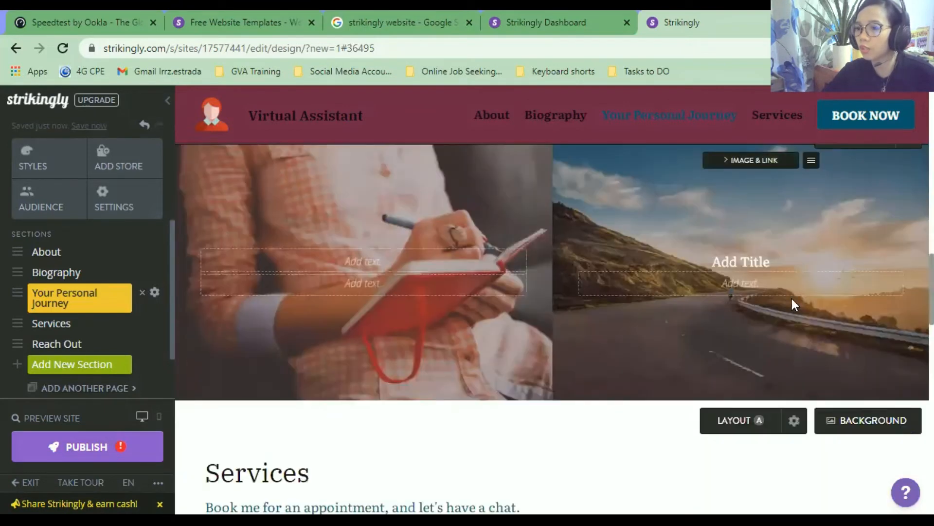
left_click(777, 269)
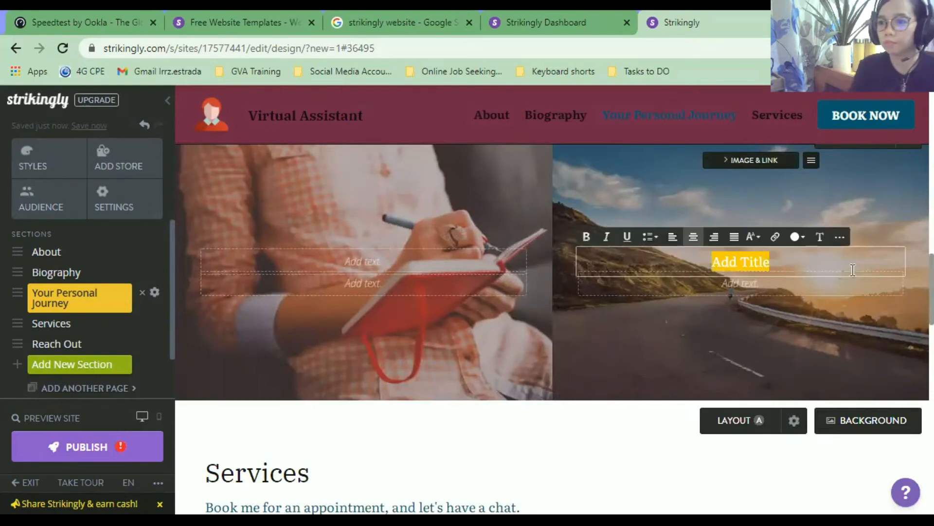
Enter 'My Personal Journey' as the road photo's title and 'This is a virtual assistant's journey' below it.
type("My Perso")
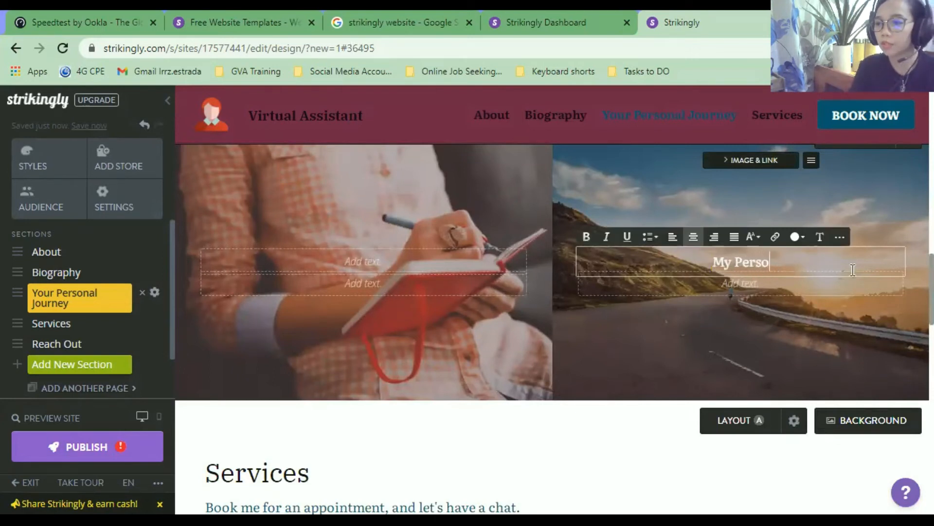
type("nal Journey")
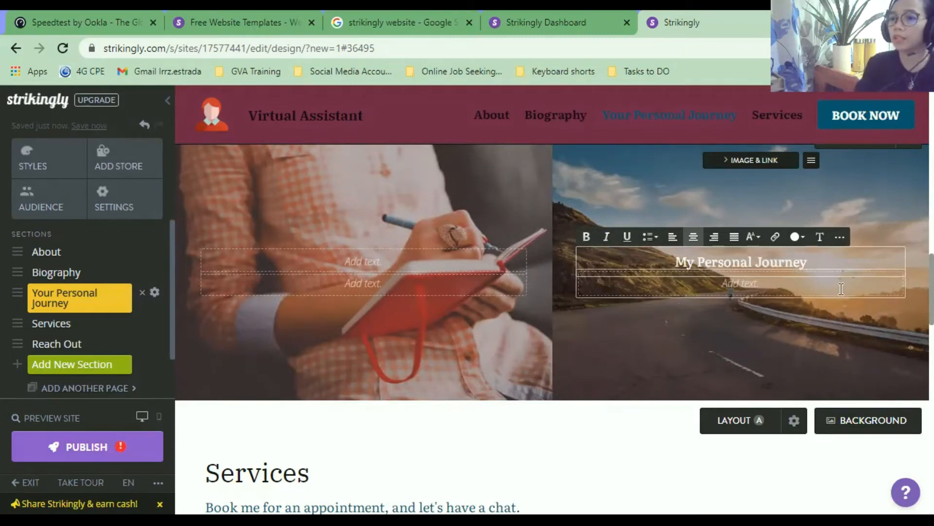
left_click(842, 289)
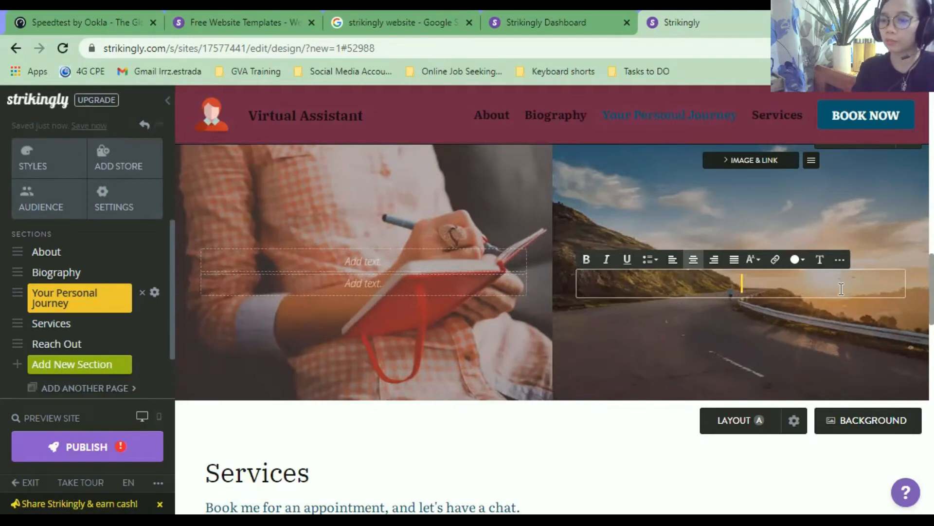
type("This")
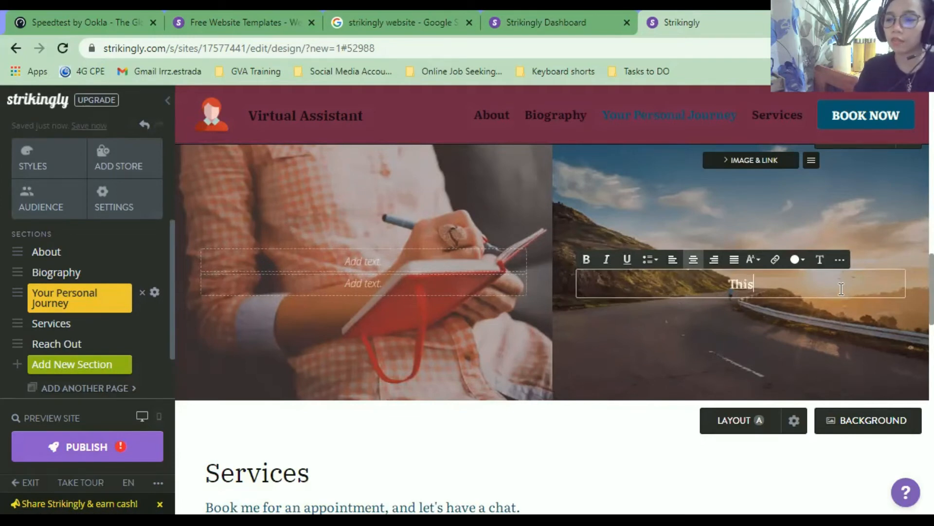
type(" is a virtua")
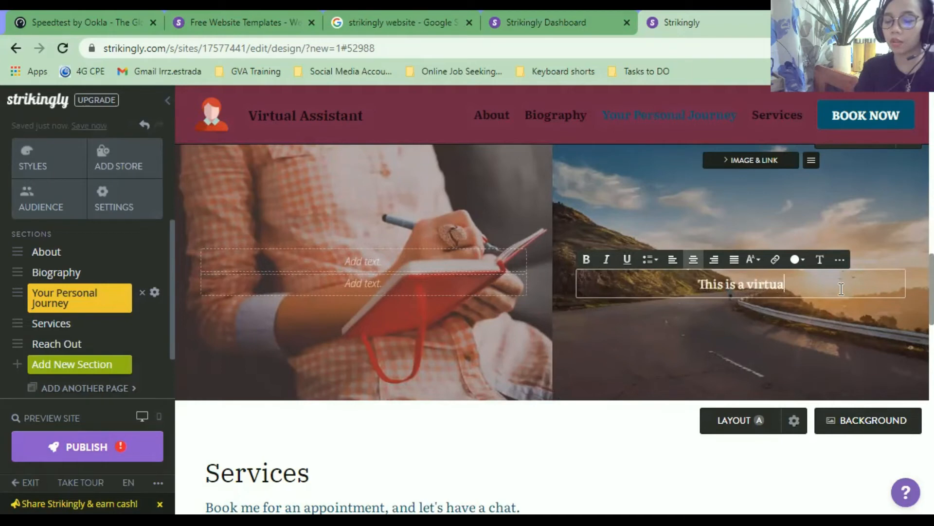
type("l assistan")
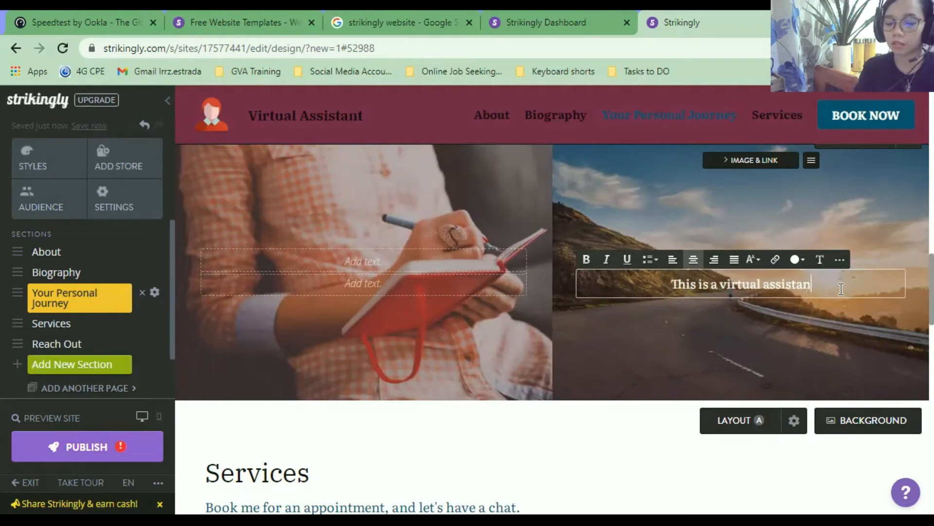
type("t's jou")
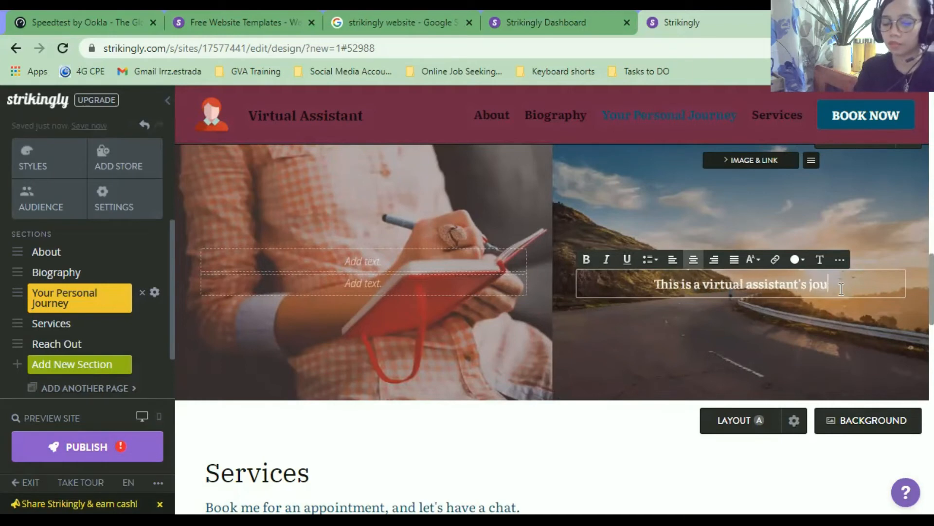
type("rney.")
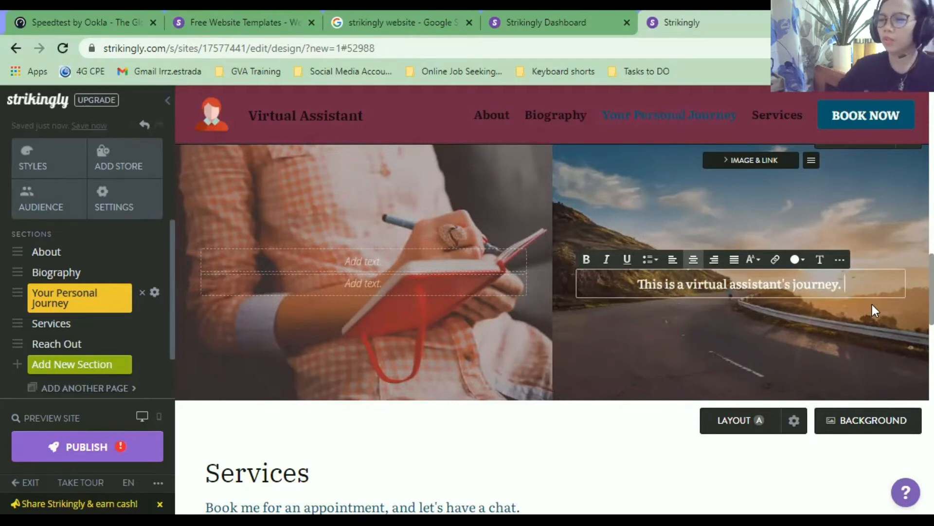
Finish editing the road photo's caption and scroll down to the Services section.
scroll(912, 287, "up", 2)
scroll(912, 291, "down", 1)
scroll(912, 298, "down", 1)
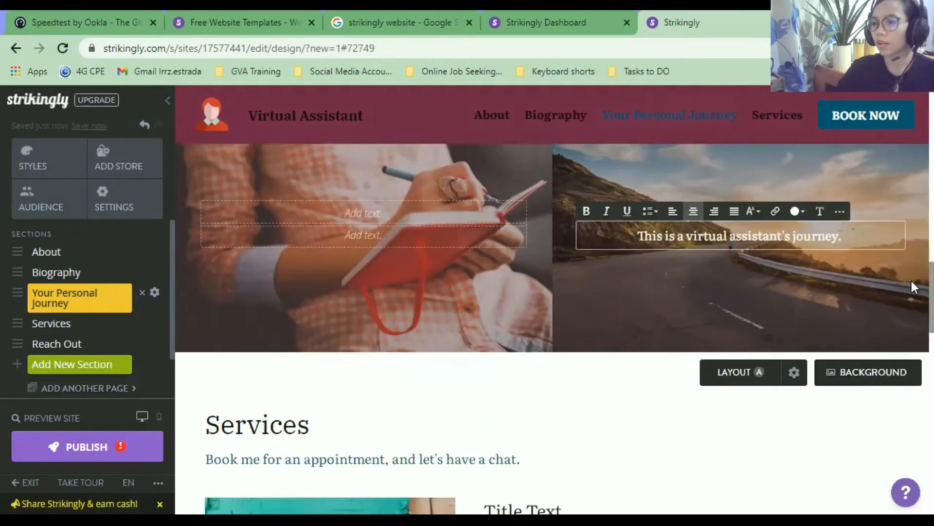
left_click(912, 297)
scroll(912, 307, "down", 3)
scroll(800, 307, "down", 3)
scroll(730, 290, "up", 3)
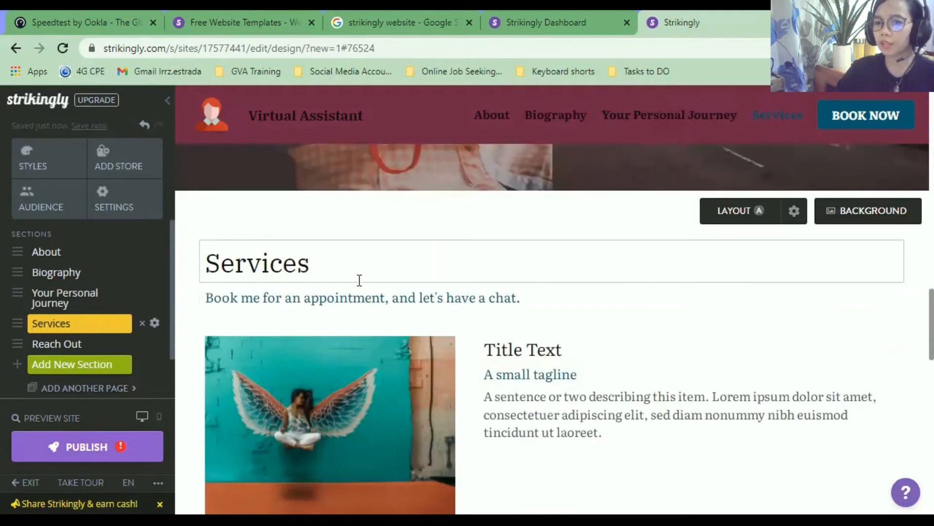
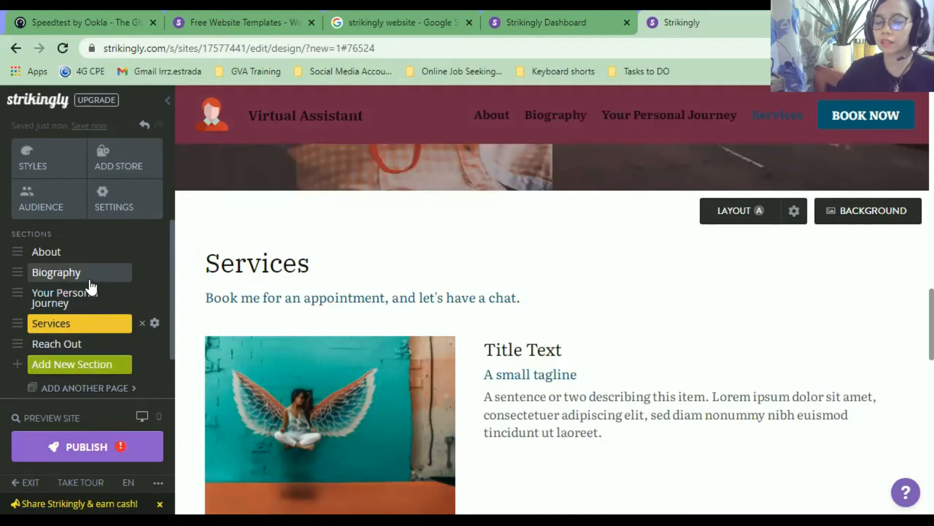
Scroll past Services to the Reach Out section's contact form, Austin map and contact details.
scroll(430, 413, "down", 10)
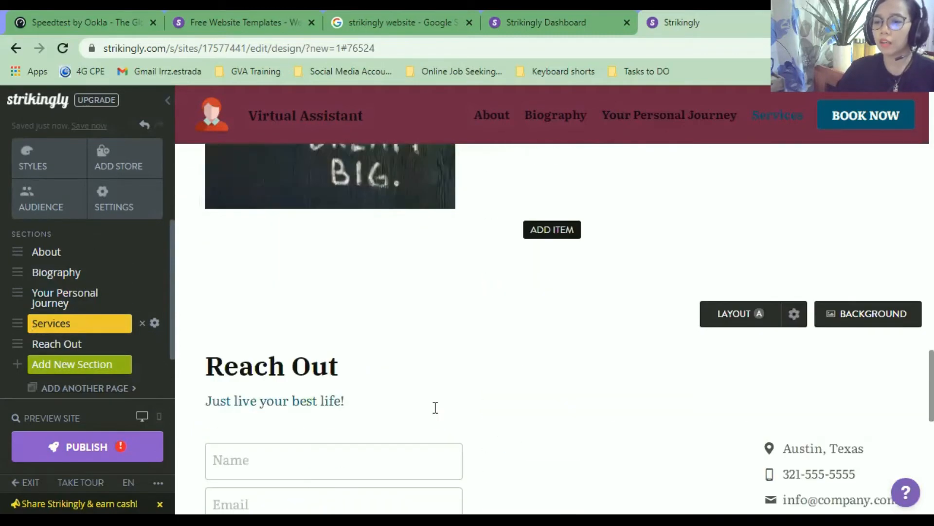
scroll(435, 407, "down", 5)
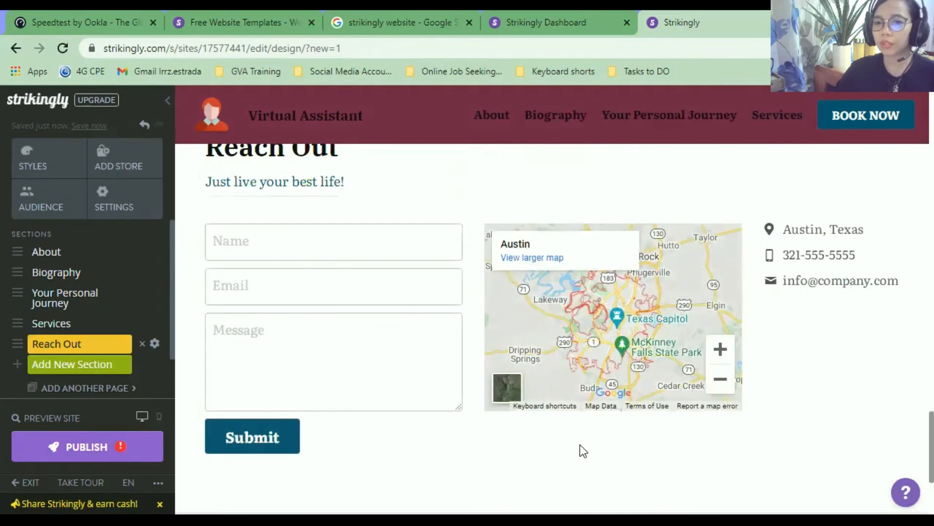
scroll(535, 298, "up", 1)
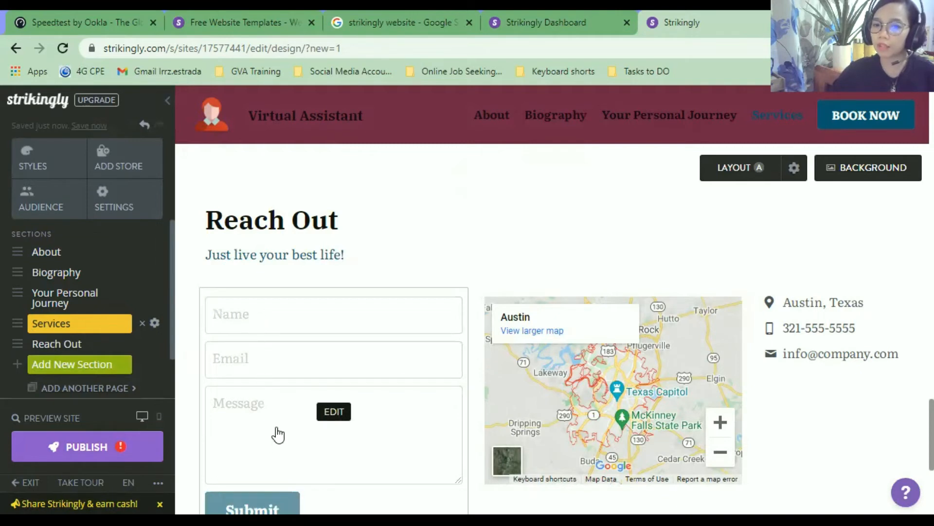
scroll(292, 424, "down", 2)
Add a Phone field to the contact form, keeping the Name and Email fields.
left_click(339, 339)
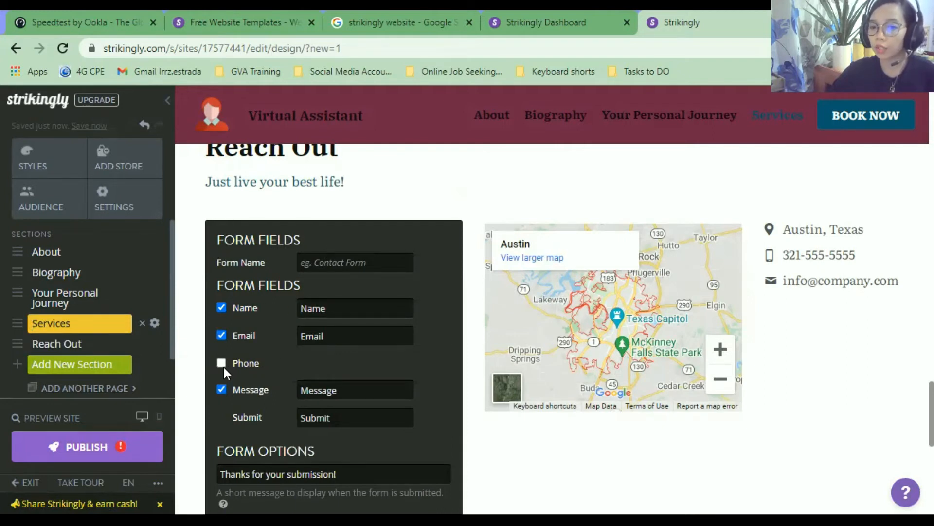
left_click(222, 307)
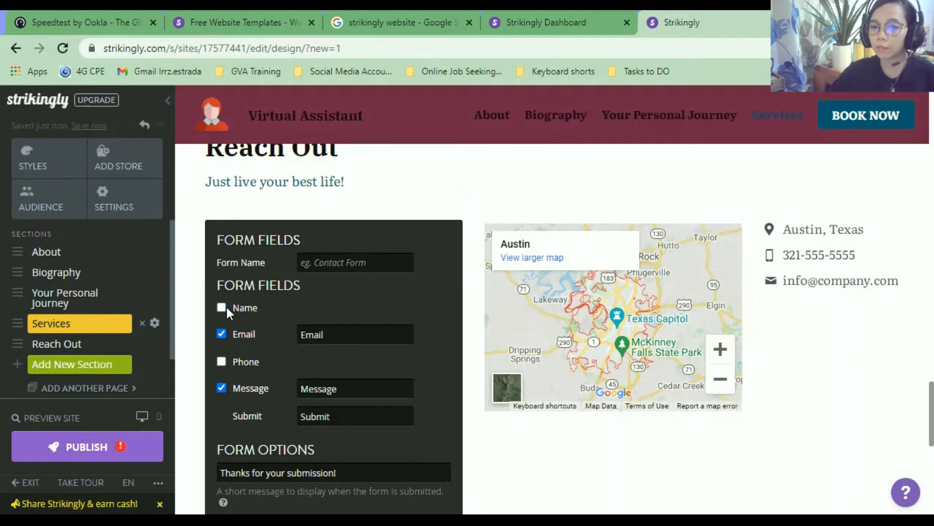
left_click(224, 332)
left_click(222, 336)
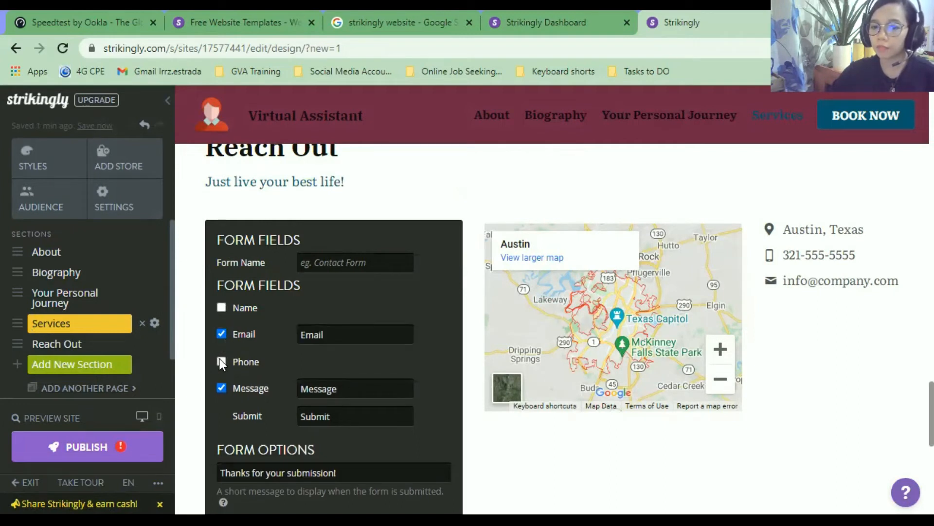
left_click(223, 307)
left_click(223, 364)
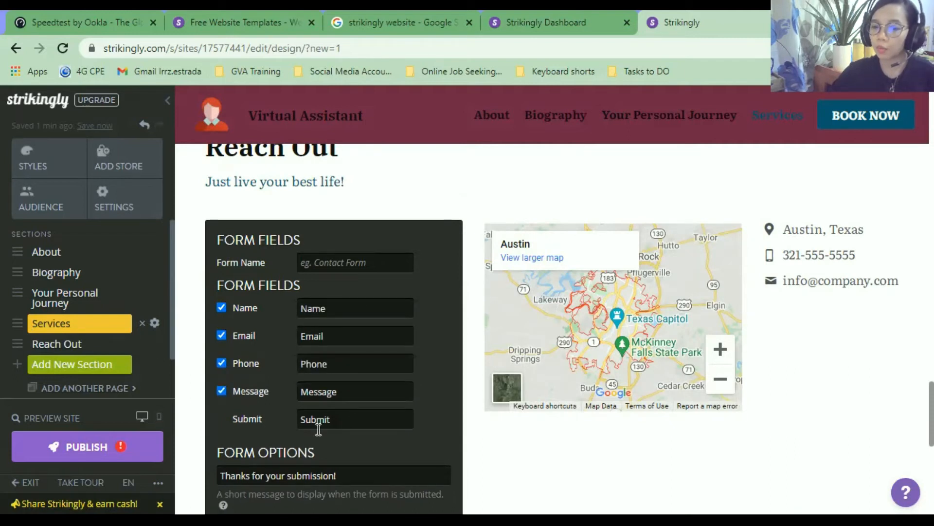
Relabel the Name and Email fields as 'Full Name' and 'Email Address'.
left_click_drag(346, 419, 265, 419)
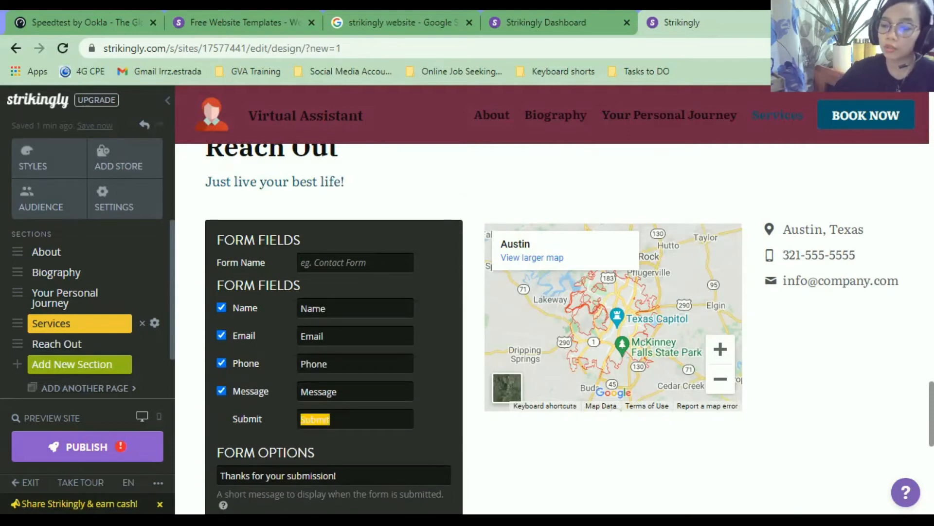
left_click_drag(360, 298, 250, 299)
type("Fulll N")
key("BackSpace")
key("BackSpace")
key("BackSpace")
key("BackSpace")
type("l Name")
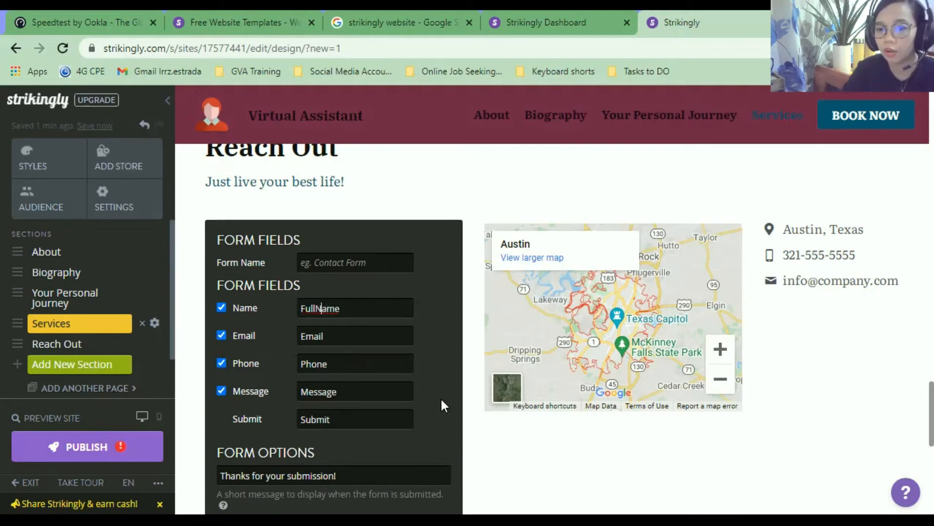
key("Left")
key("Left")
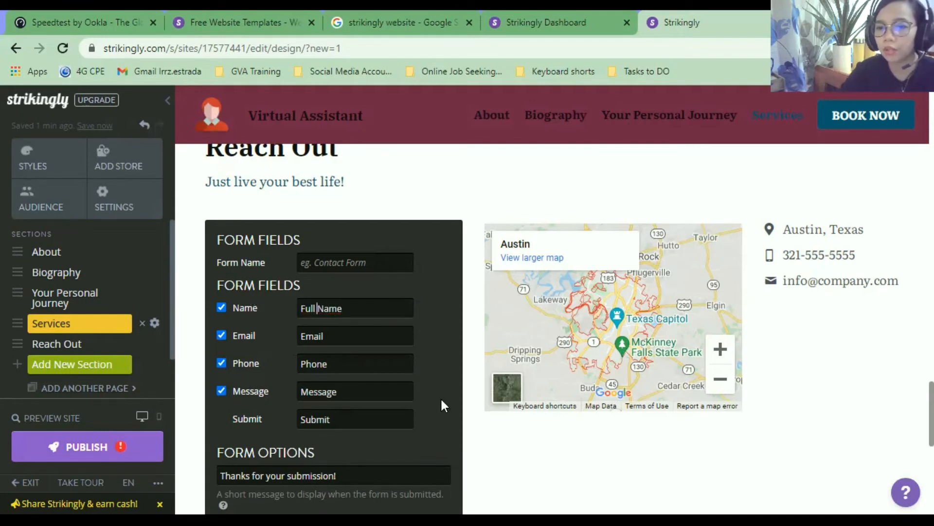
left_click(343, 334)
type("Address")
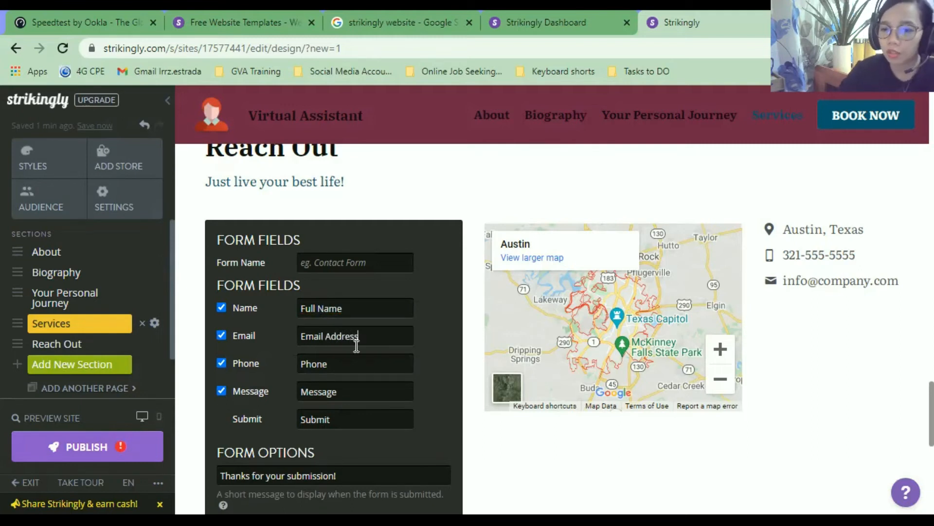
Rename the Phone, Message and submit labels to 'Mobile No.', 'Your message' and 'Send'.
left_click_drag(367, 364, 261, 358)
type("M")
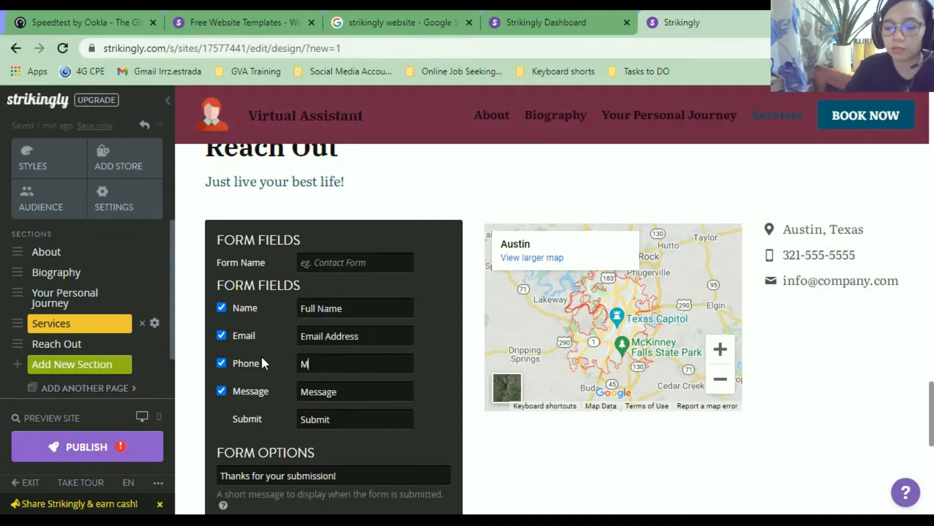
type("obile No.")
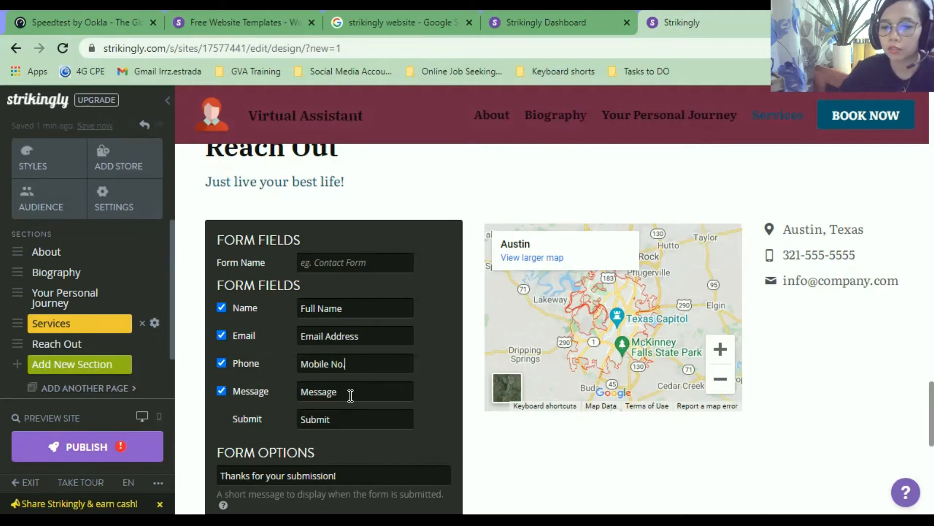
left_click_drag(351, 395, 277, 388)
type("Your mes")
key("BackSpace")
key("BackSpace")
key("BackSpace")
key("BackSpace")
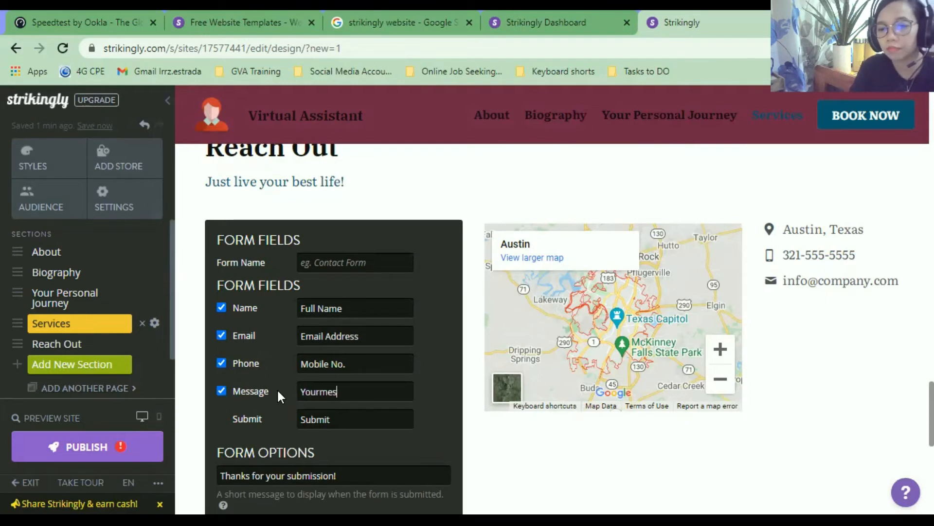
type("me")
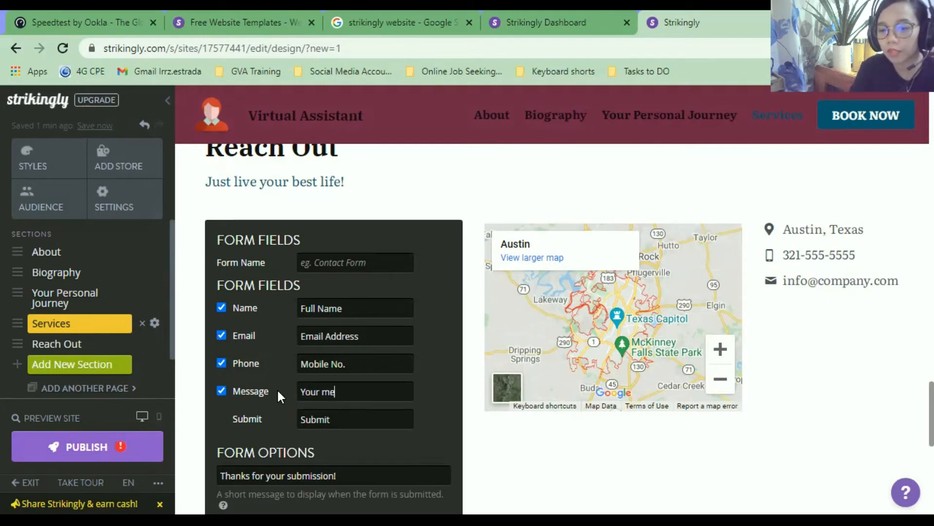
type("ssage")
left_click_drag(339, 422, 255, 416)
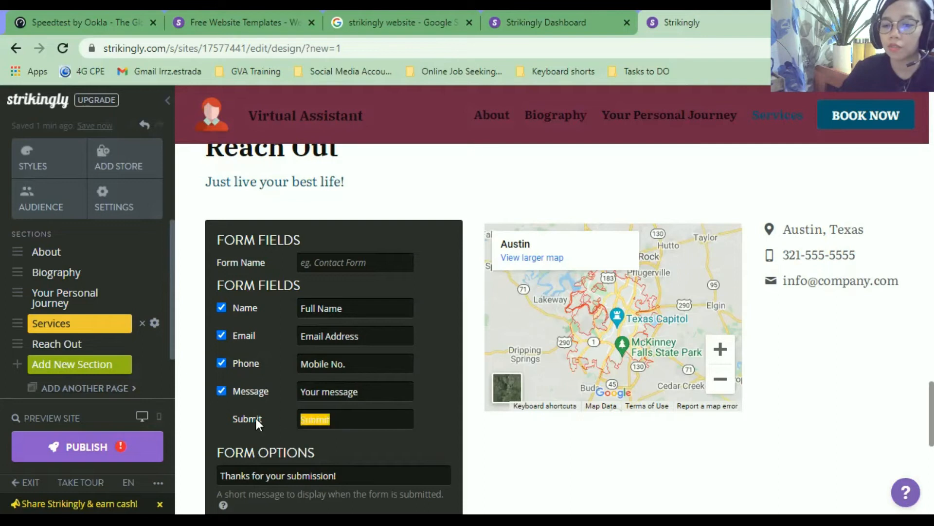
type("Send")
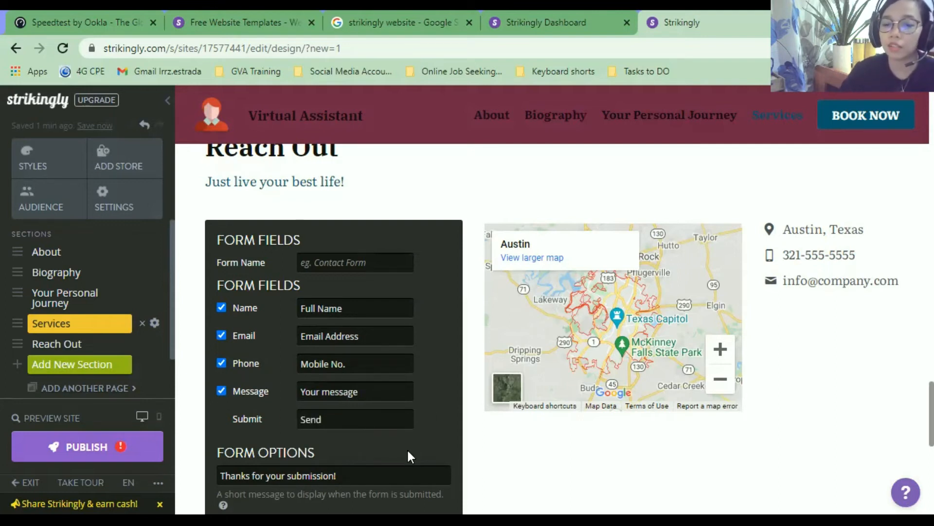
Save the updated contact form settings.
scroll(410, 456, "down", 2)
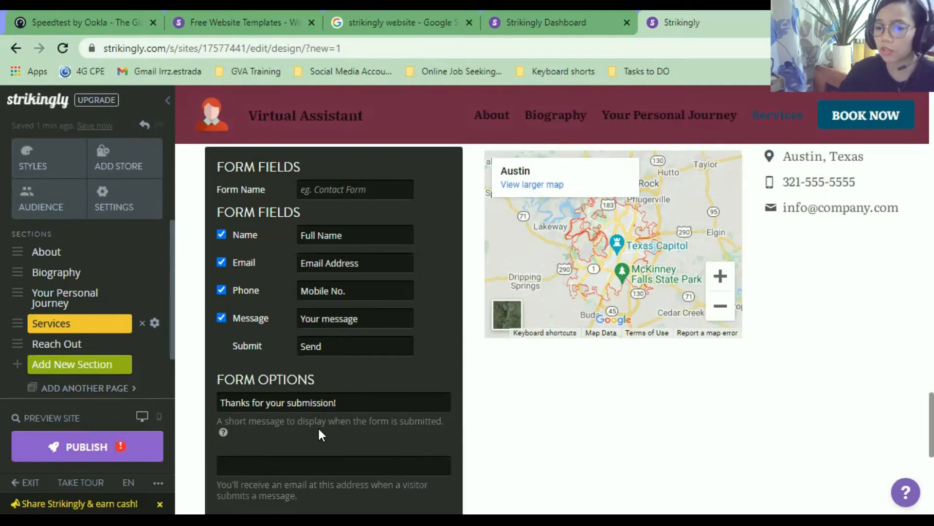
scroll(313, 434, "down", 3)
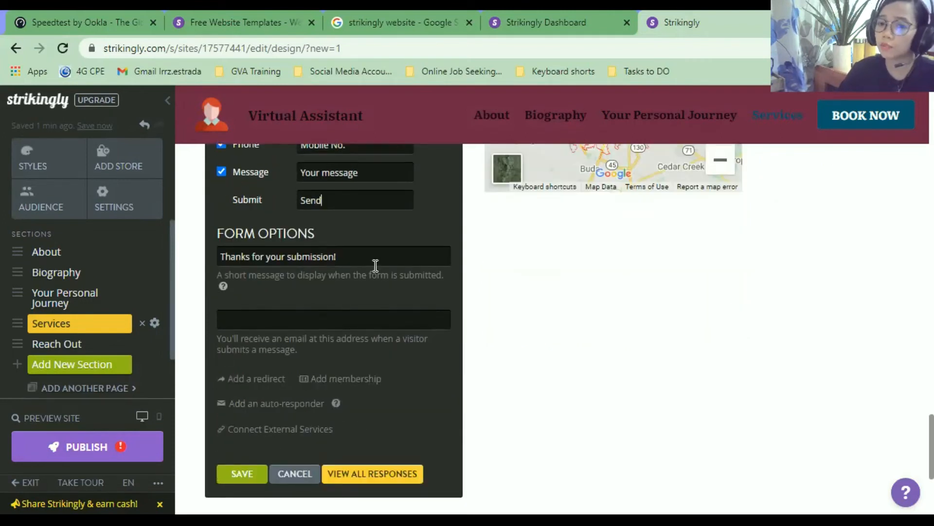
left_click(251, 478)
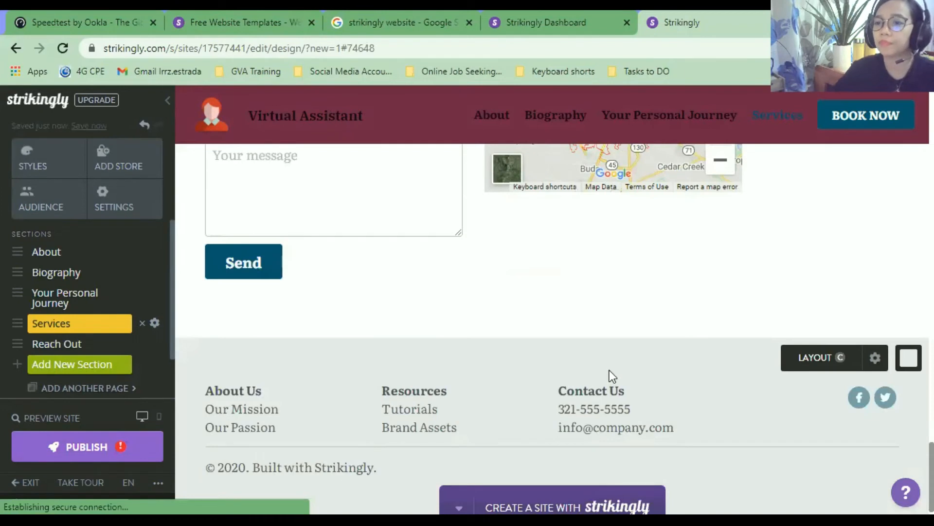
scroll(609, 369, "up", 5)
Delete the map from the Reach Out section.
scroll(632, 419, "down", 1)
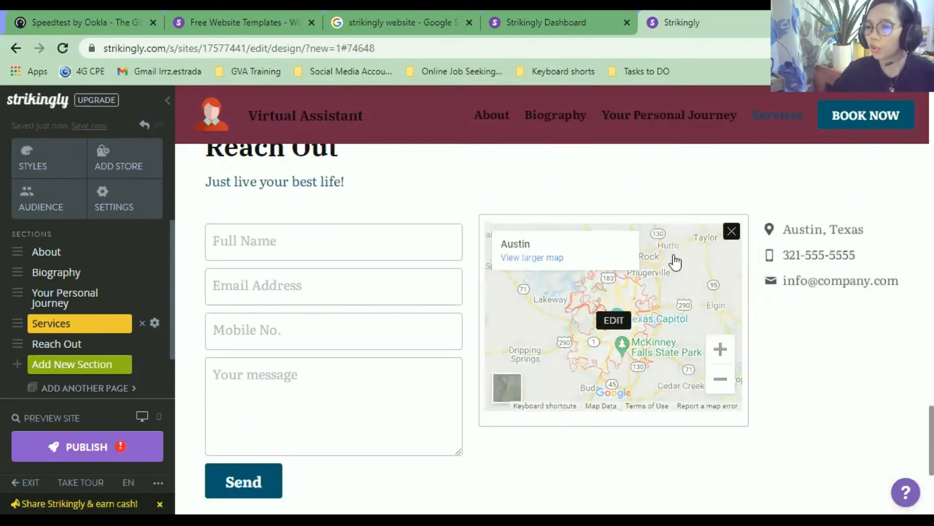
left_click(730, 232)
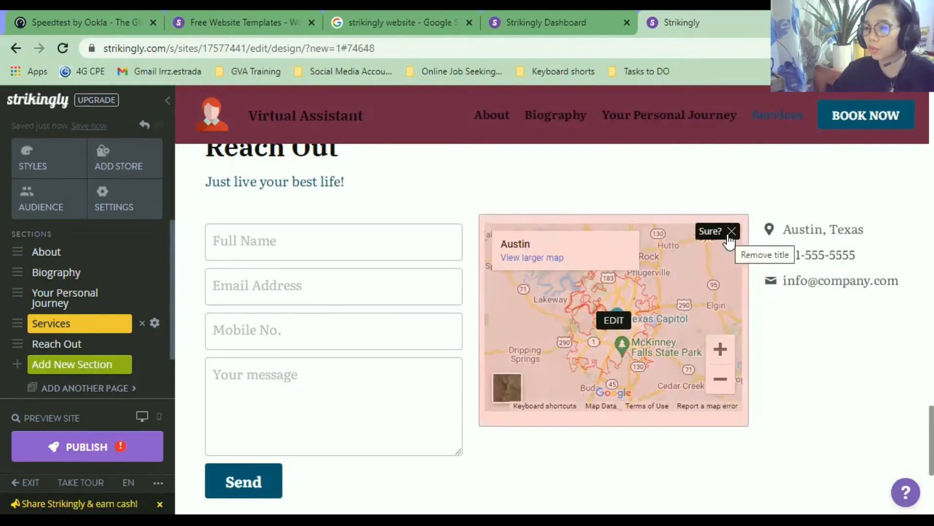
left_click(731, 232)
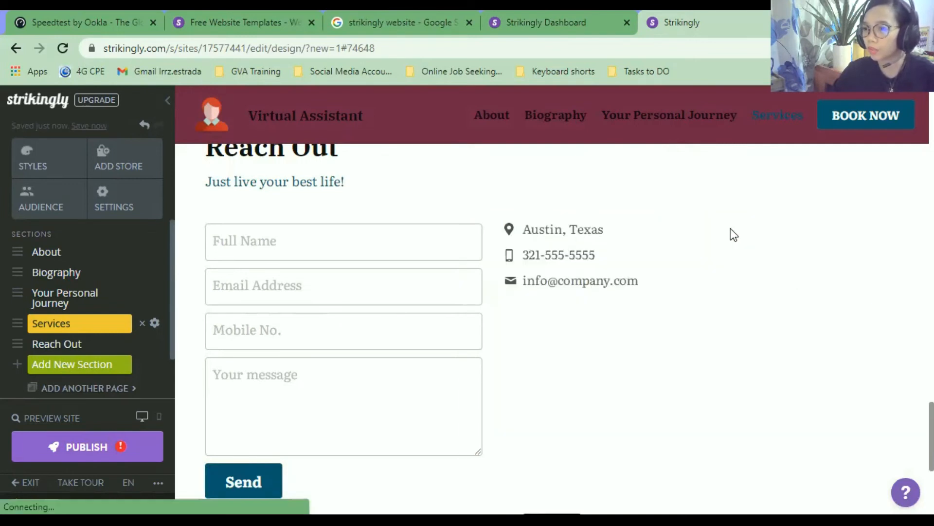
Change the contact address from Austin, Texas to 'Manila, Philippines' and save the details.
mouse_move(554, 243)
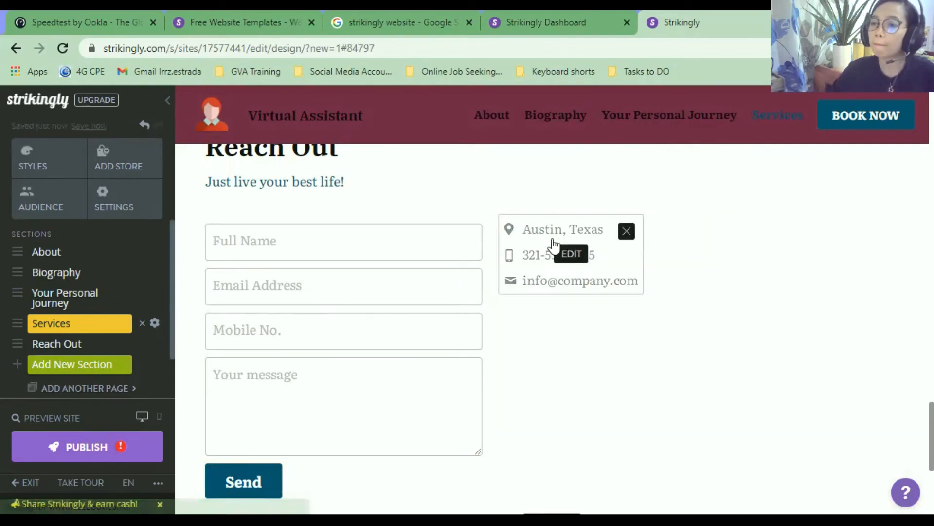
left_click(570, 262)
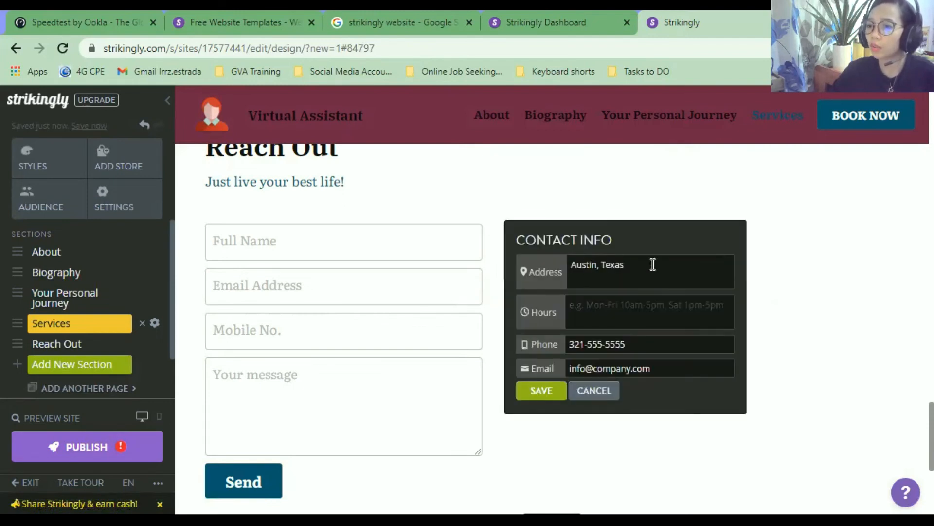
left_click_drag(640, 273, 474, 277)
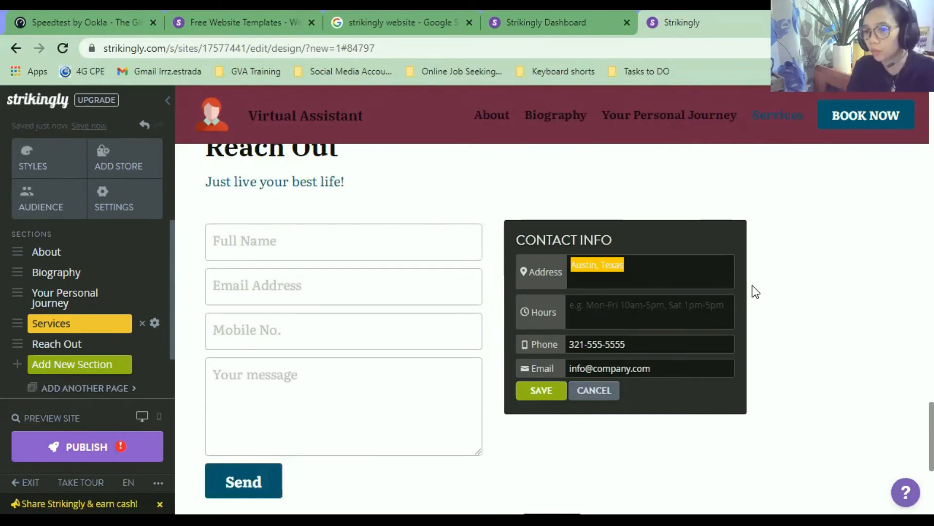
type("M")
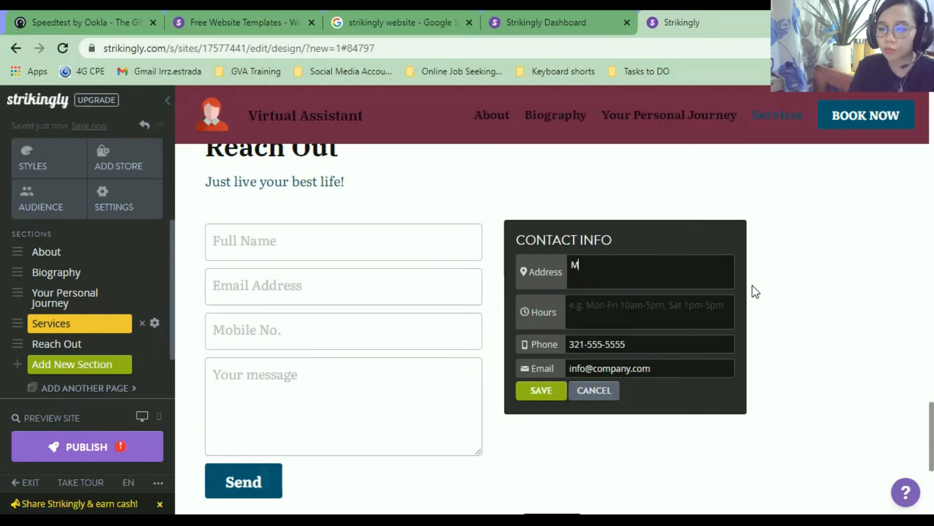
type("anila, P")
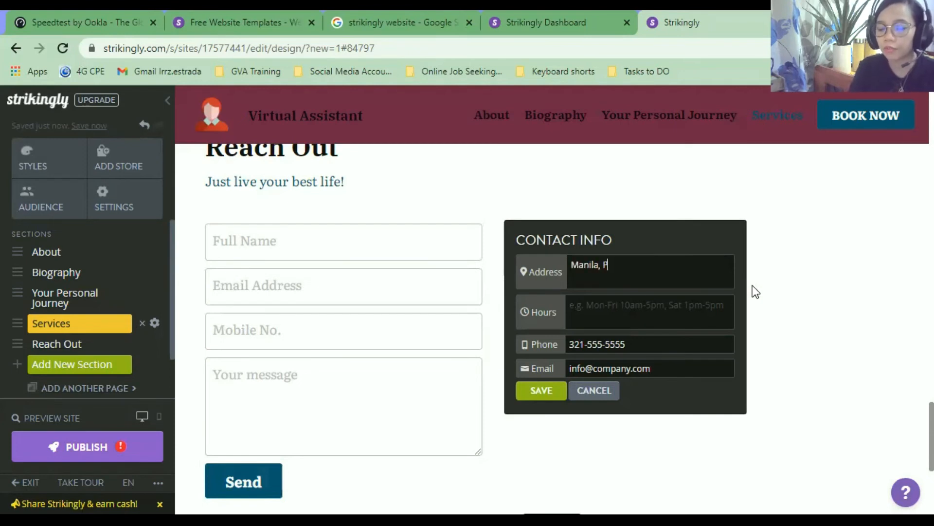
type("hilippines")
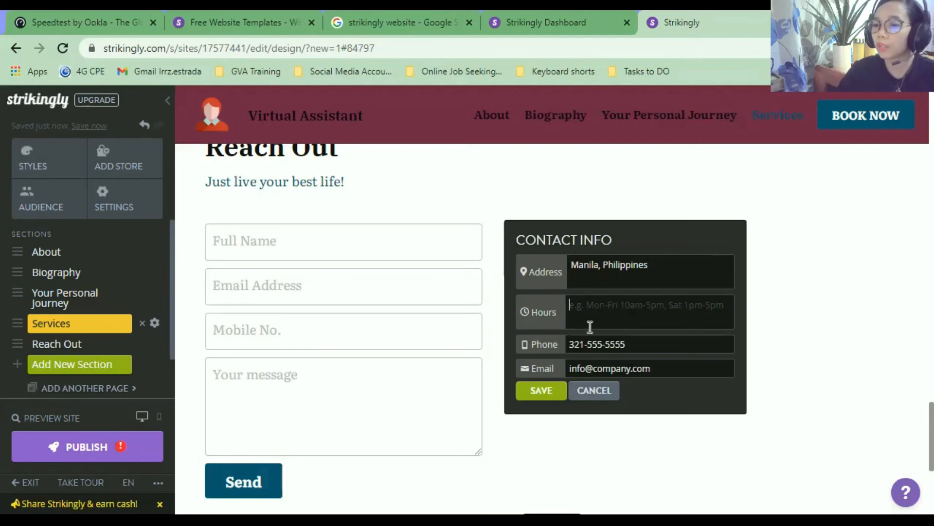
left_click(647, 345)
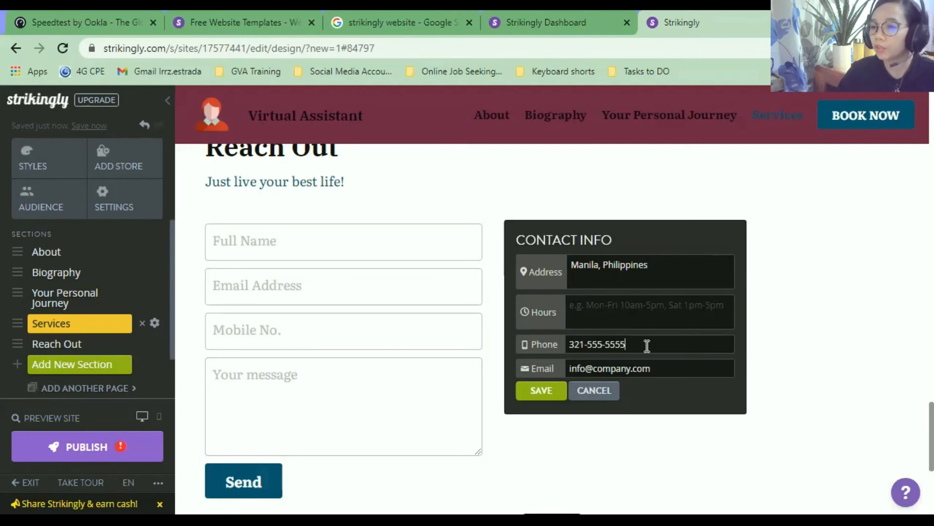
left_click(537, 396)
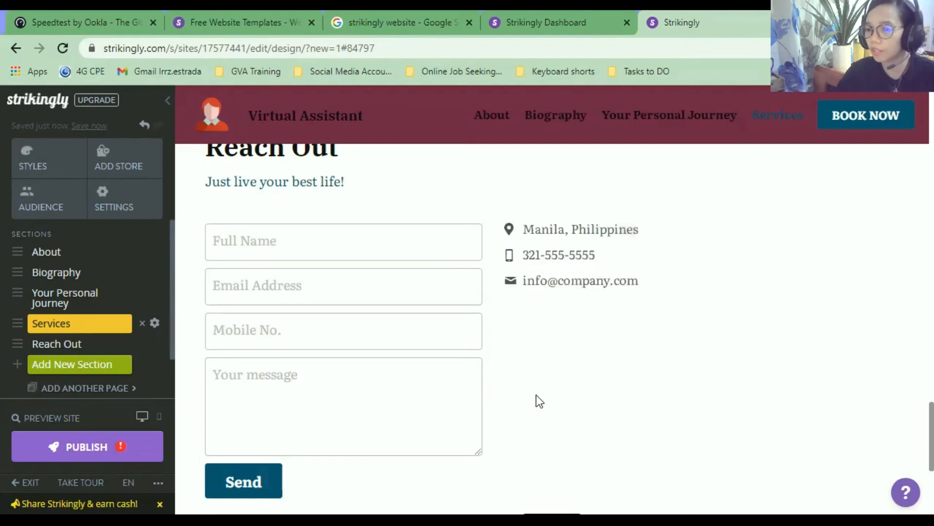
scroll(551, 383, "down", 5)
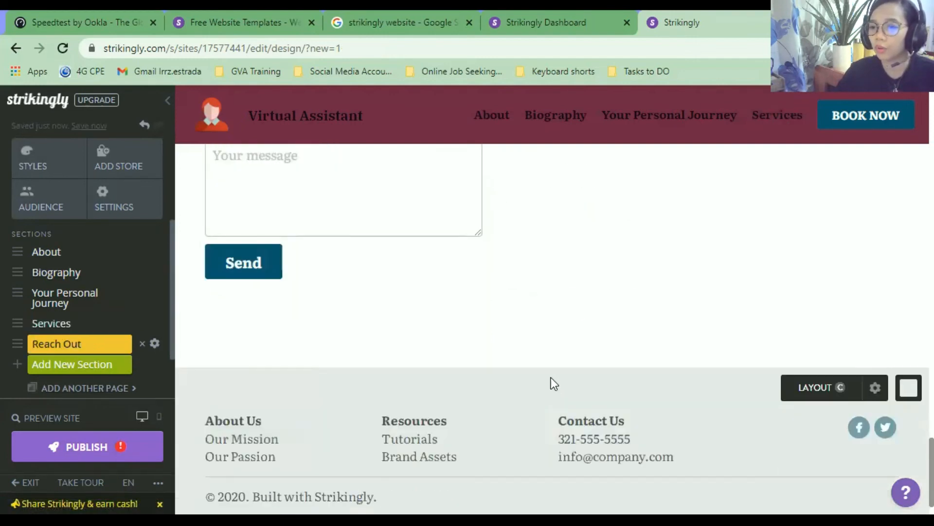
Delete all three lines of the About Us footer column.
scroll(569, 384, "down", 1)
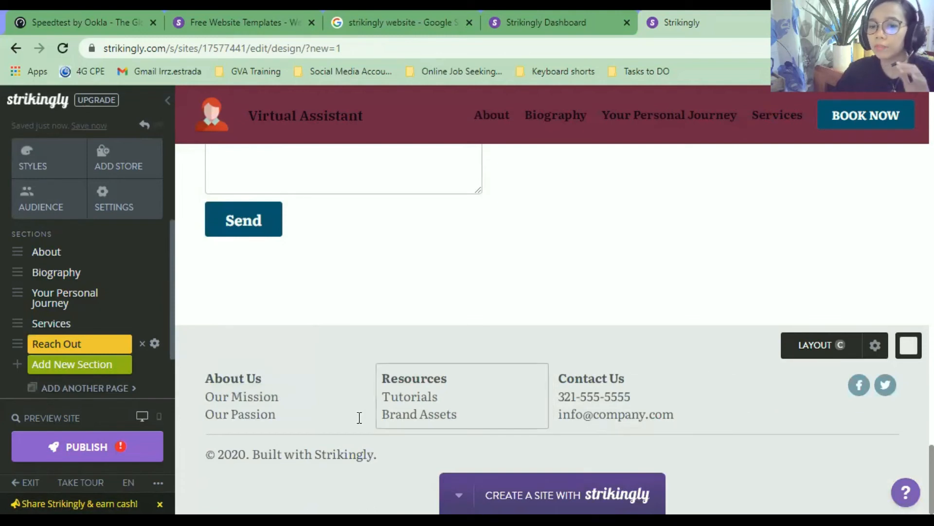
left_click(309, 383)
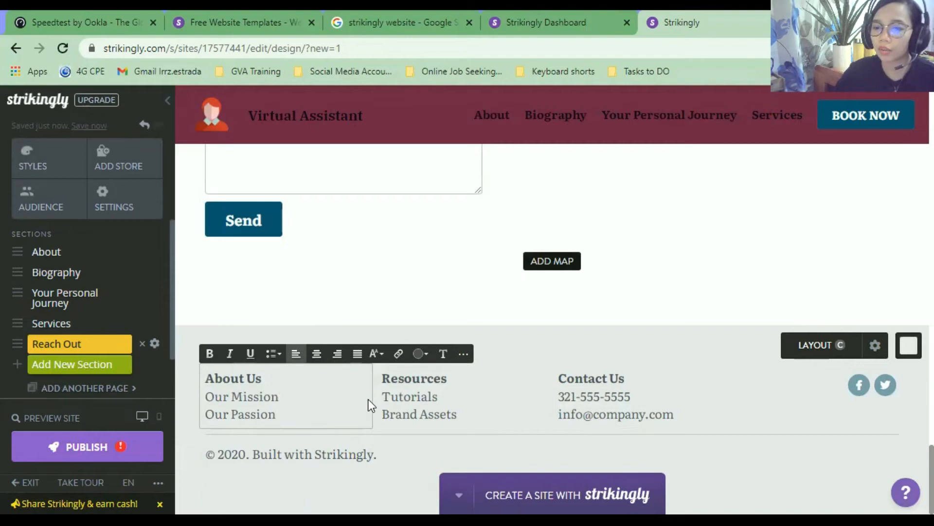
left_click_drag(369, 398, 143, 391)
left_click(294, 396)
left_click_drag(206, 379, 281, 422)
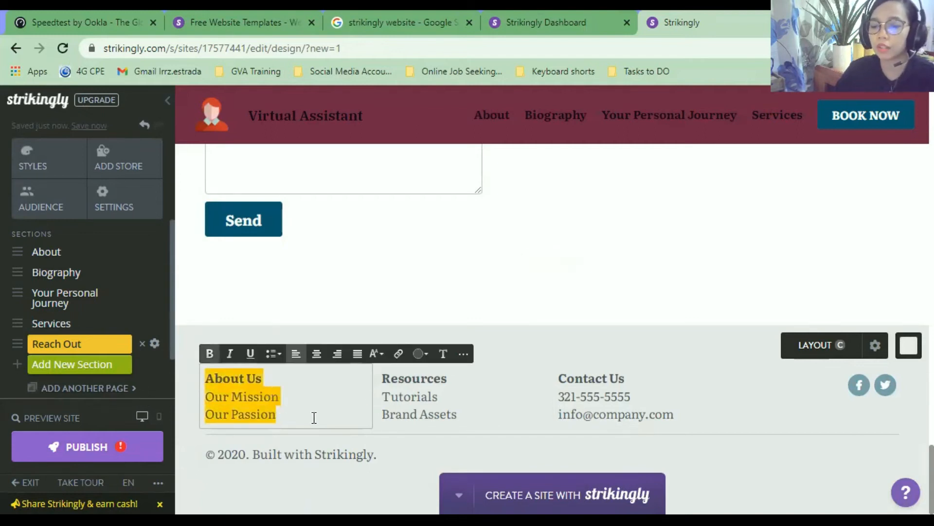
key("BackSpace")
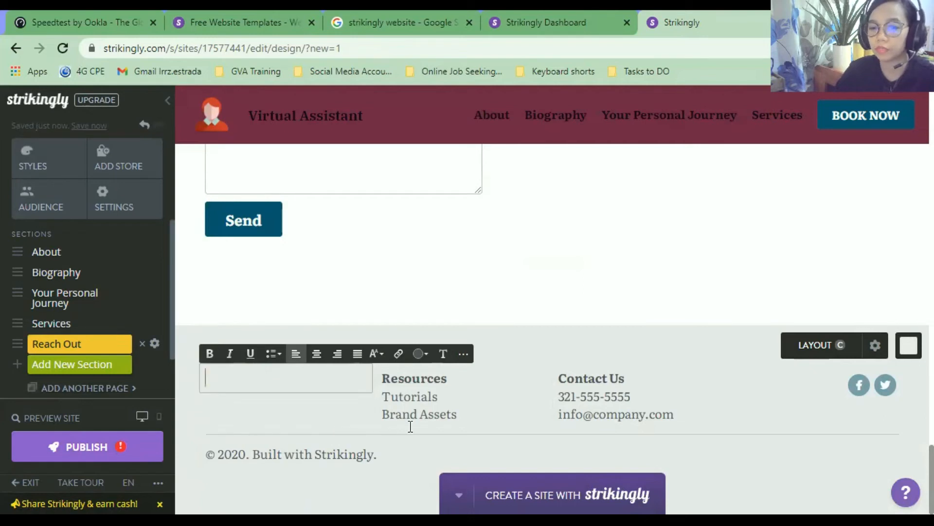
Clear the Resources and Contact Us footer columns as well.
left_click(413, 414)
key("ctrl+a")
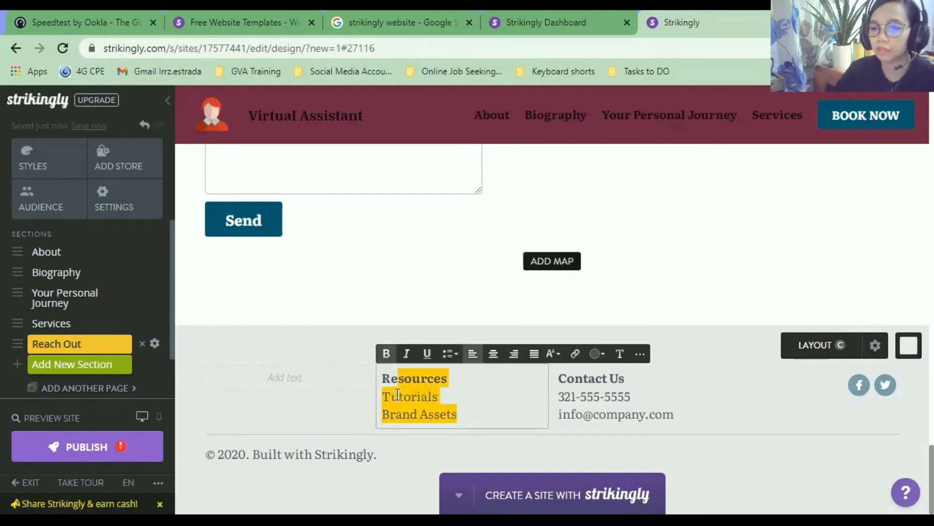
type("Re")
key("BackSpace")
key("BackSpace")
left_click(595, 398)
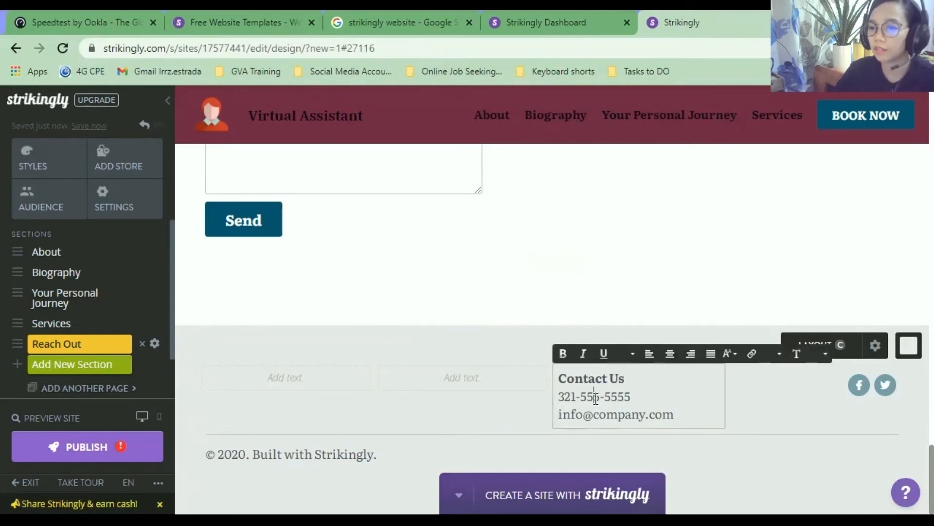
key("ctrl+a")
key("BackSpace")
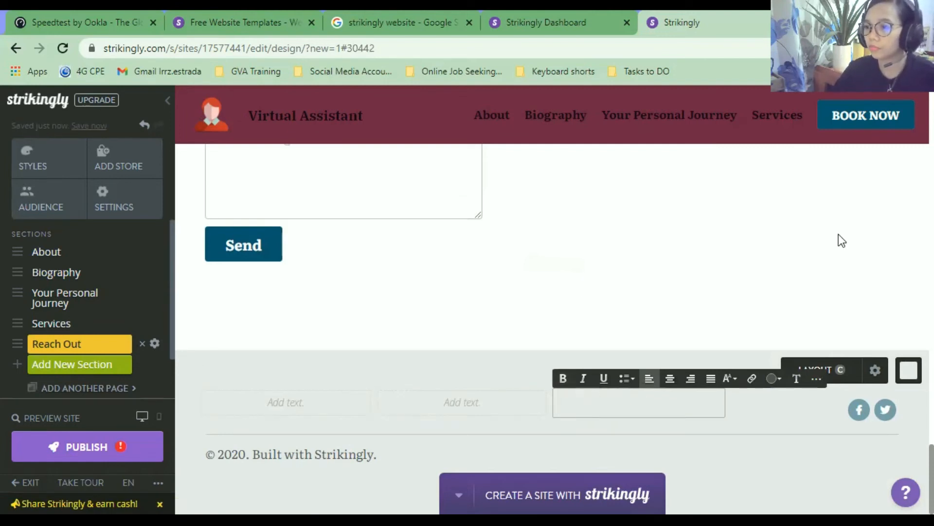
left_click(672, 442)
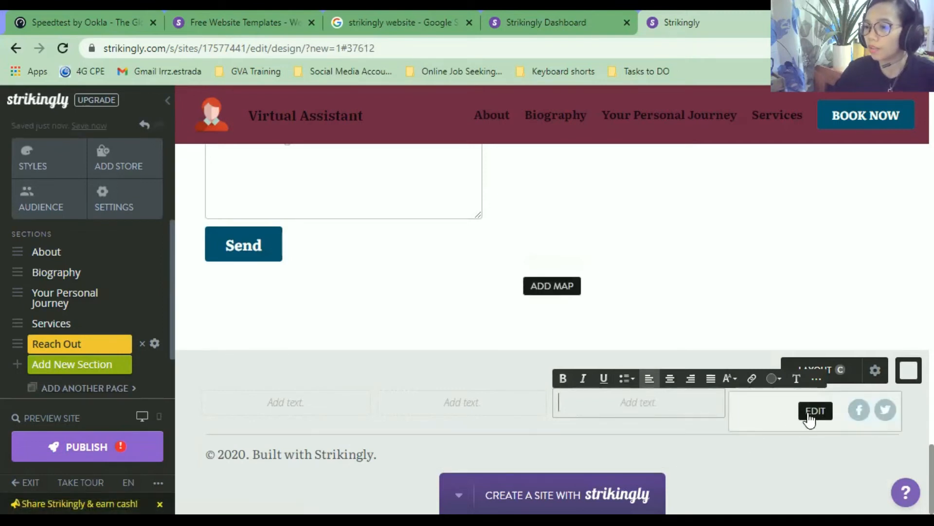
left_click(808, 415)
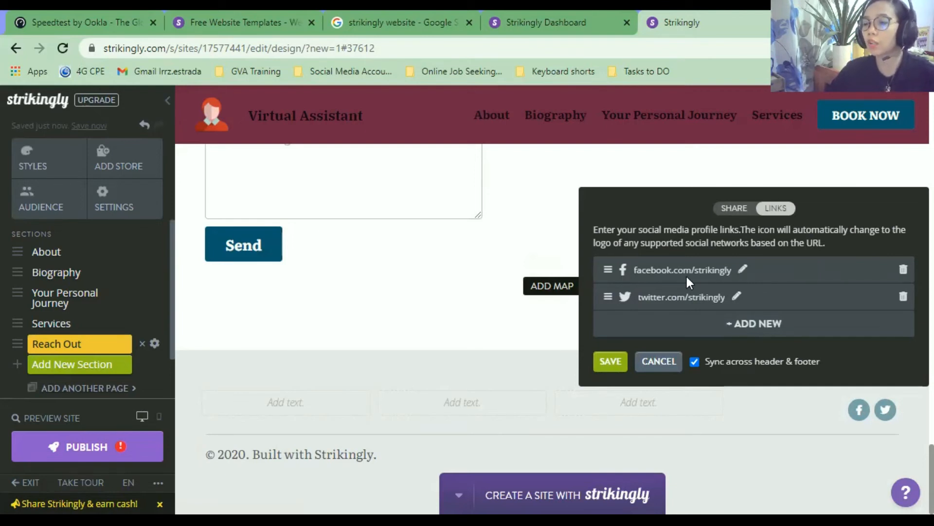
Add instagram.com/strikingly as a new social link below the facebook and twitter links.
left_click(778, 271)
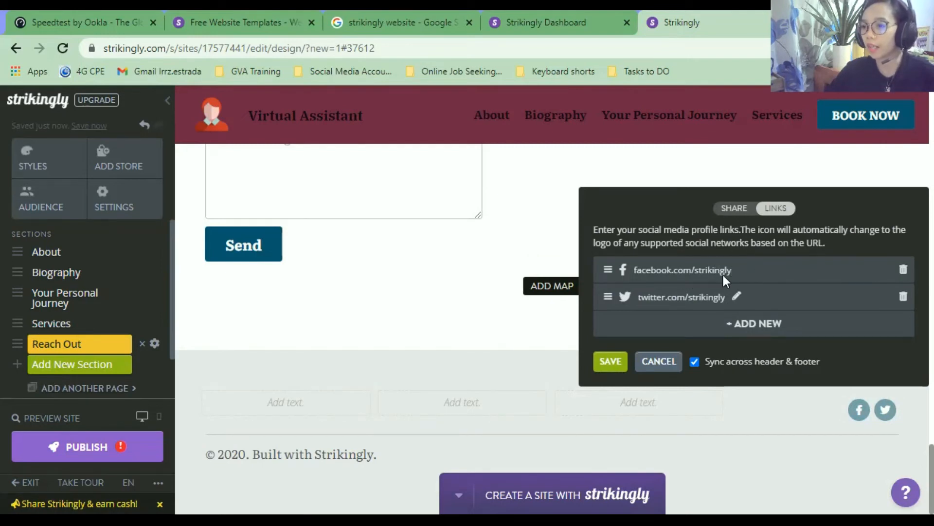
left_click_drag(724, 276, 639, 273)
left_click(705, 272)
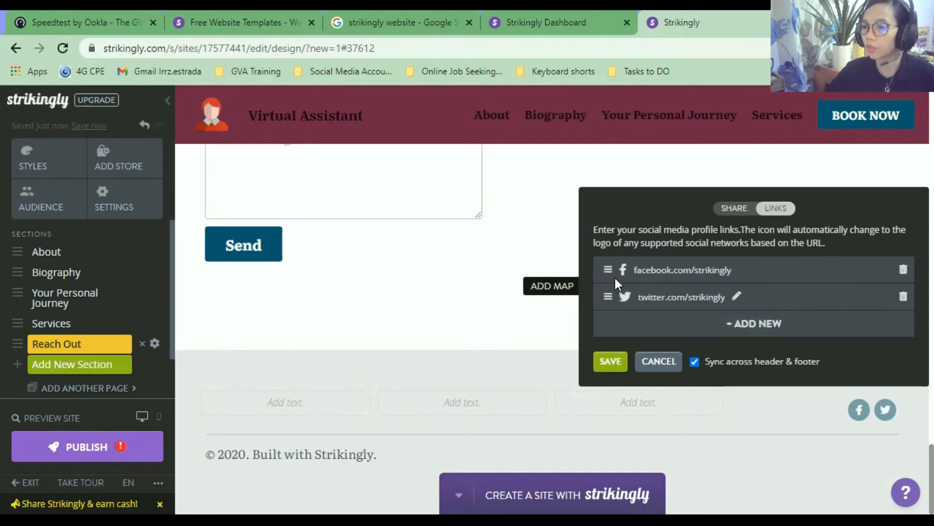
left_click(724, 325)
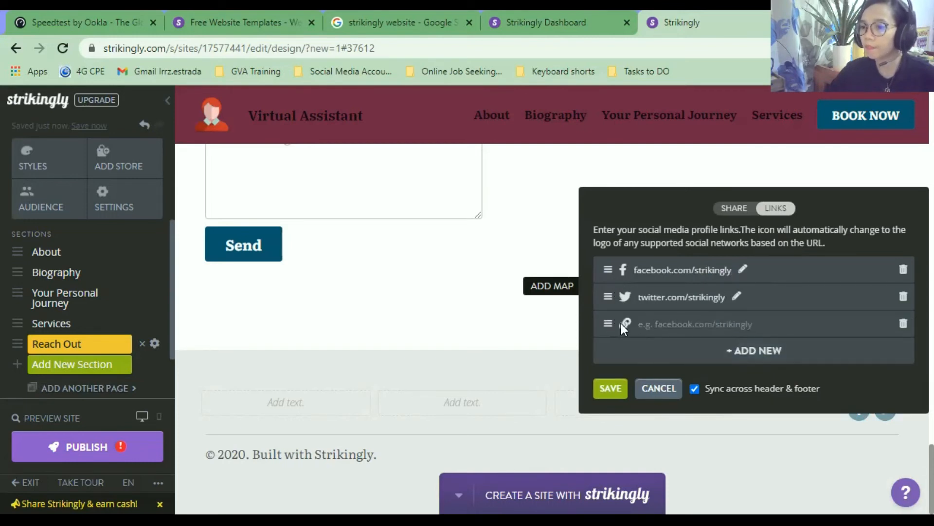
left_click(671, 326)
type("instagra")
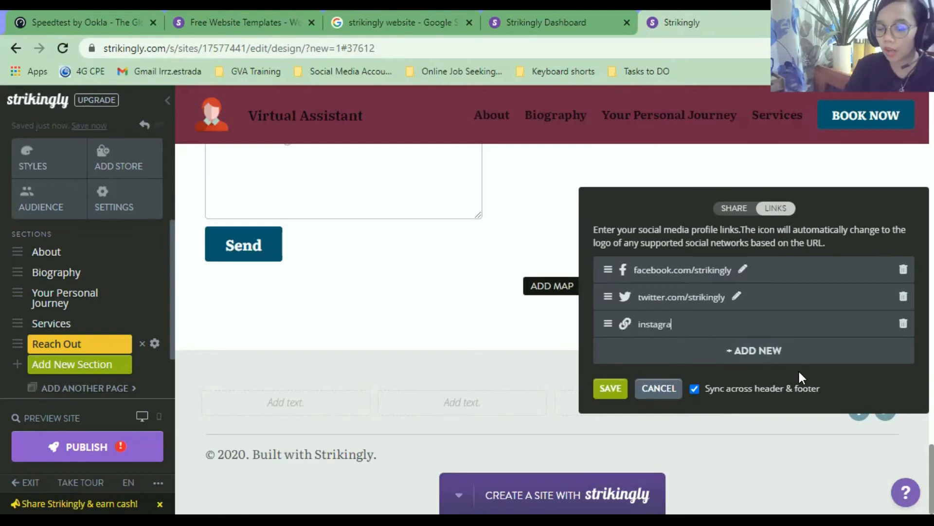
type("m.com/strikingly")
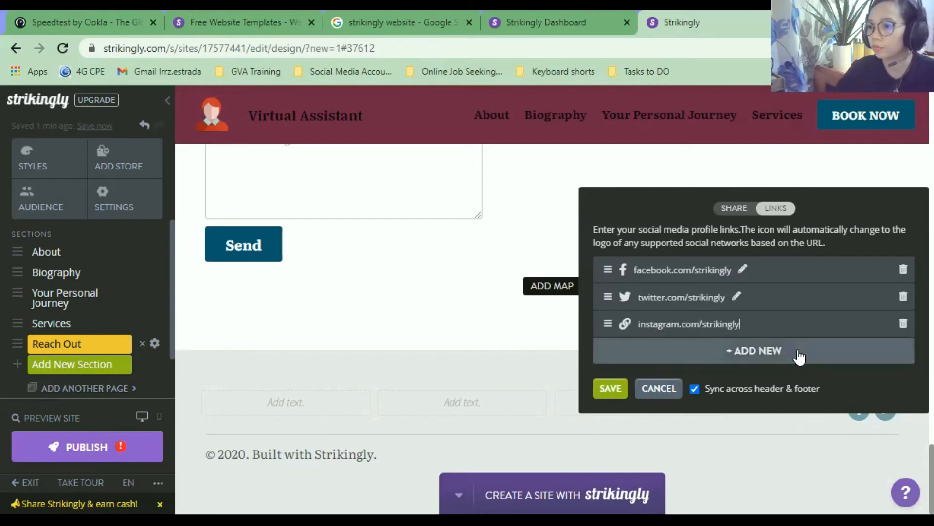
left_click(798, 352)
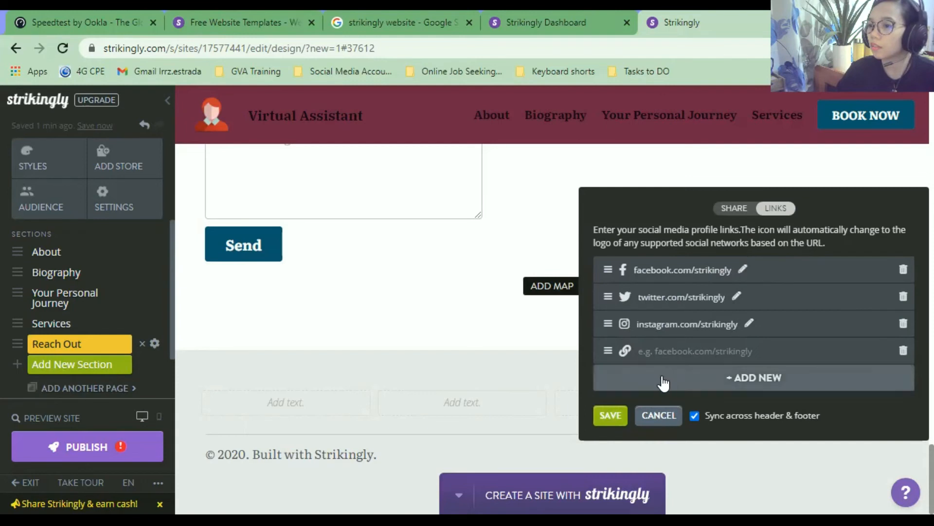
Switch the footer to Facebook Like and Tweet share buttons and save the settings.
left_click(748, 209)
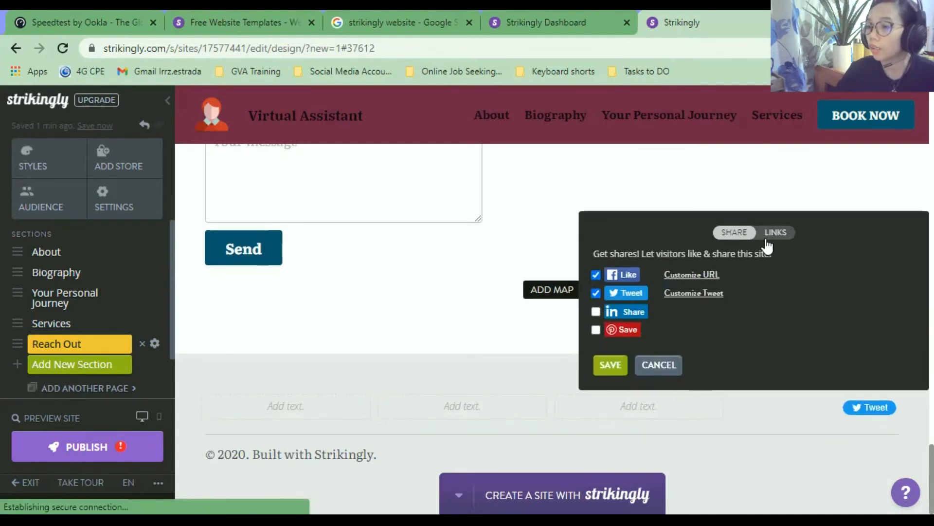
left_click(773, 235)
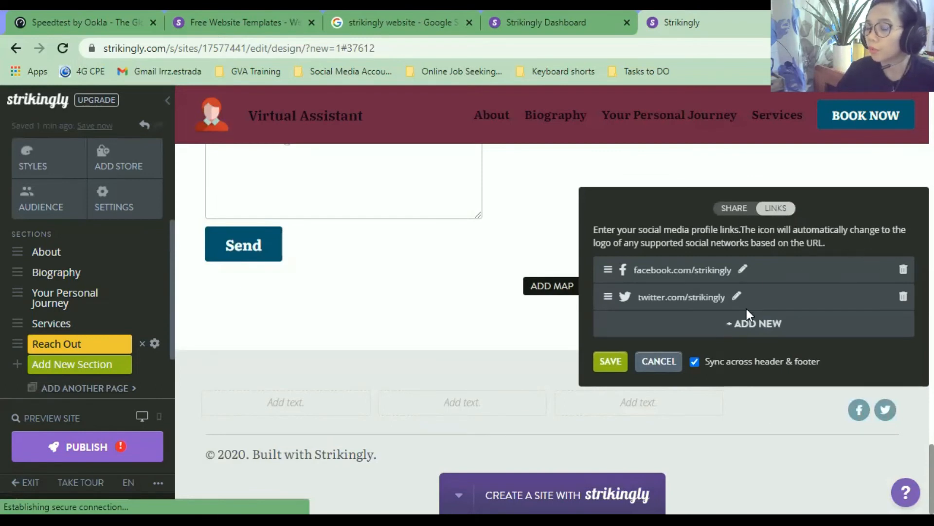
left_click(735, 208)
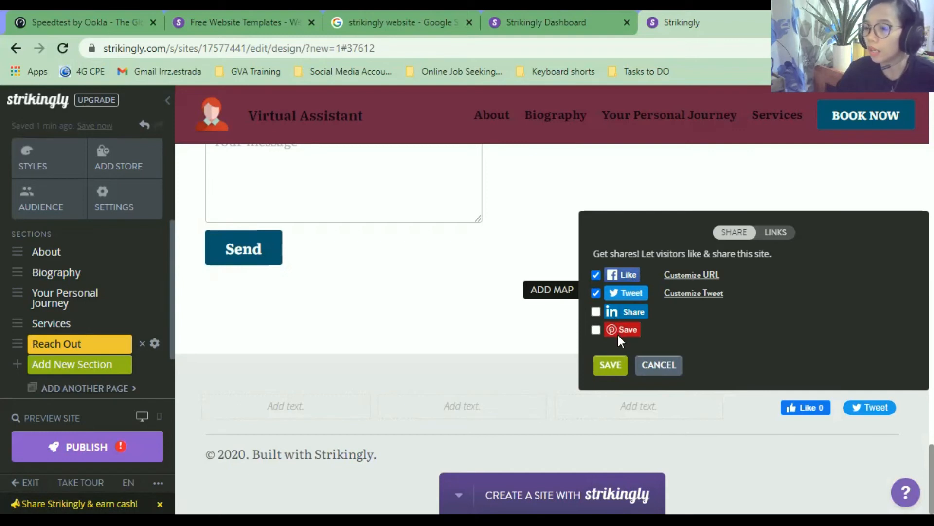
left_click(689, 275)
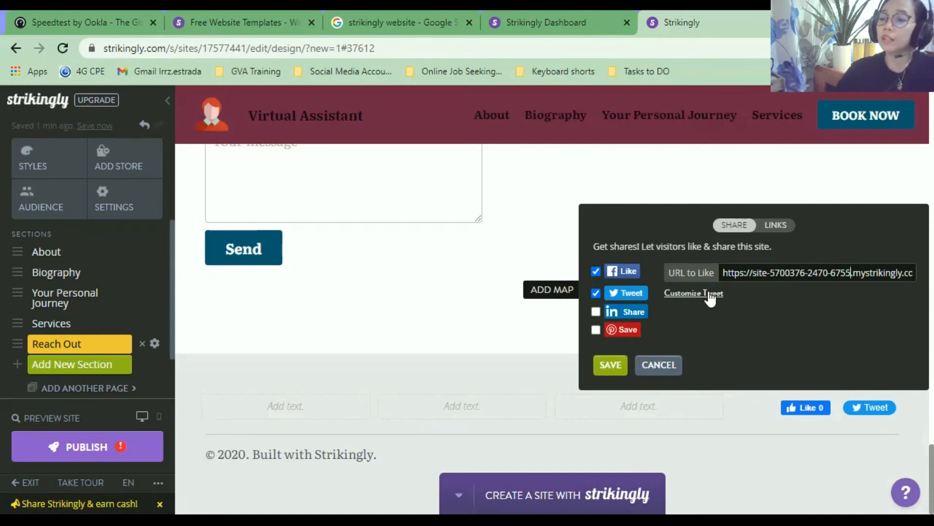
left_click(610, 366)
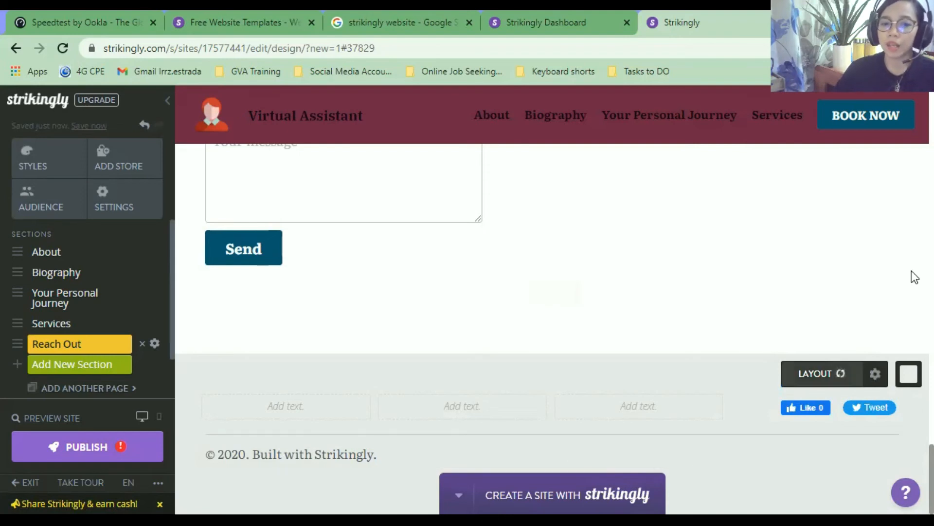
scroll(111, 375, "down", 1)
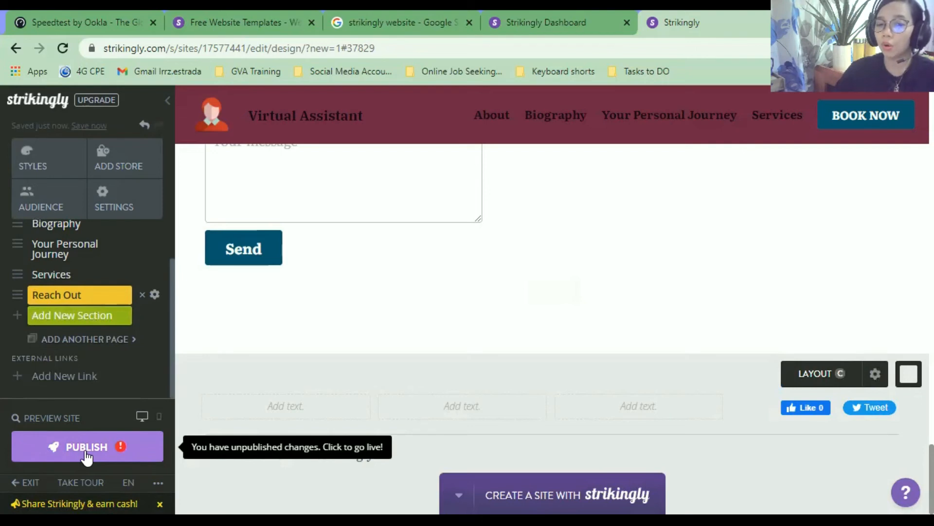
left_click(68, 418)
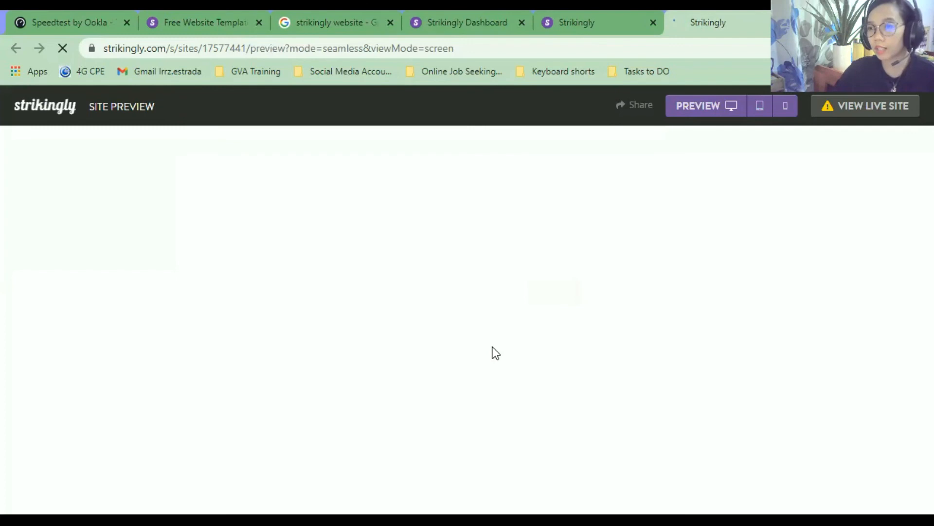
scroll(493, 346, "down", 5)
scroll(537, 319, "down", 5)
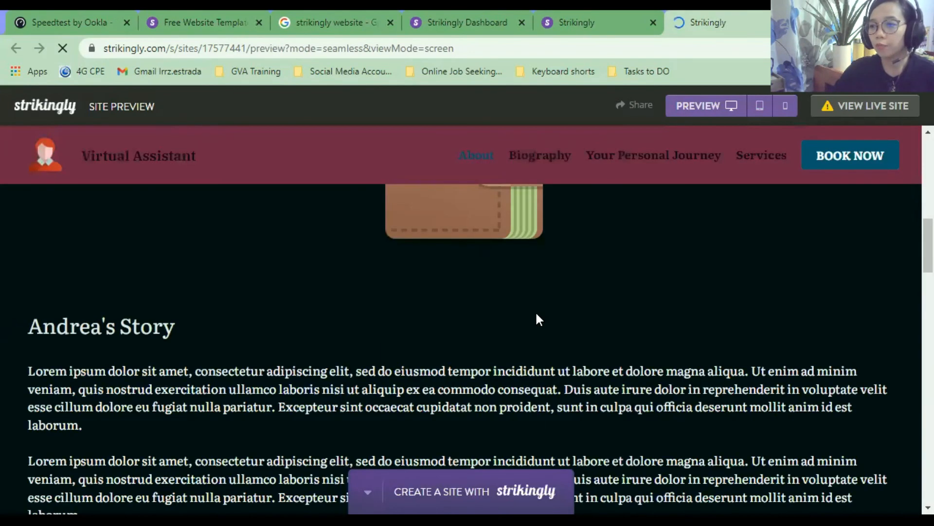
scroll(538, 318, "down", 10)
scroll(537, 313, "down", 15)
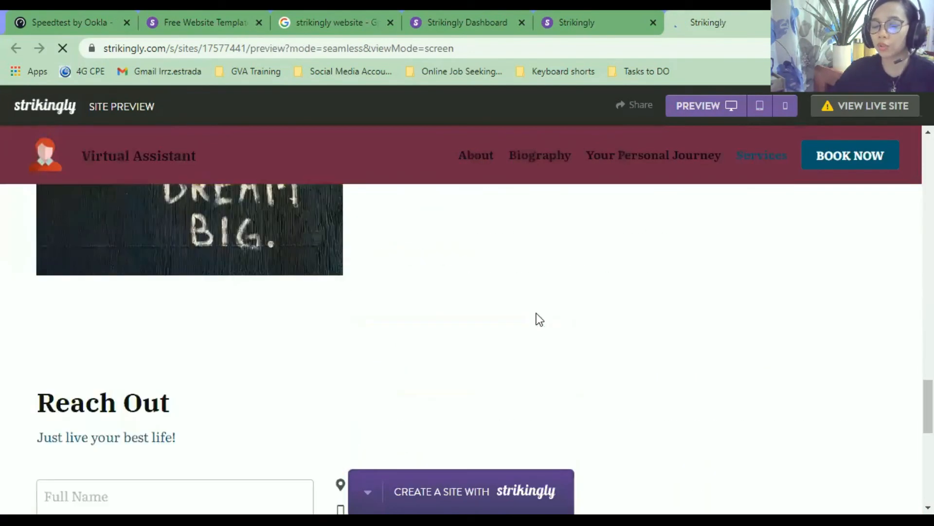
scroll(522, 319, "up", 20)
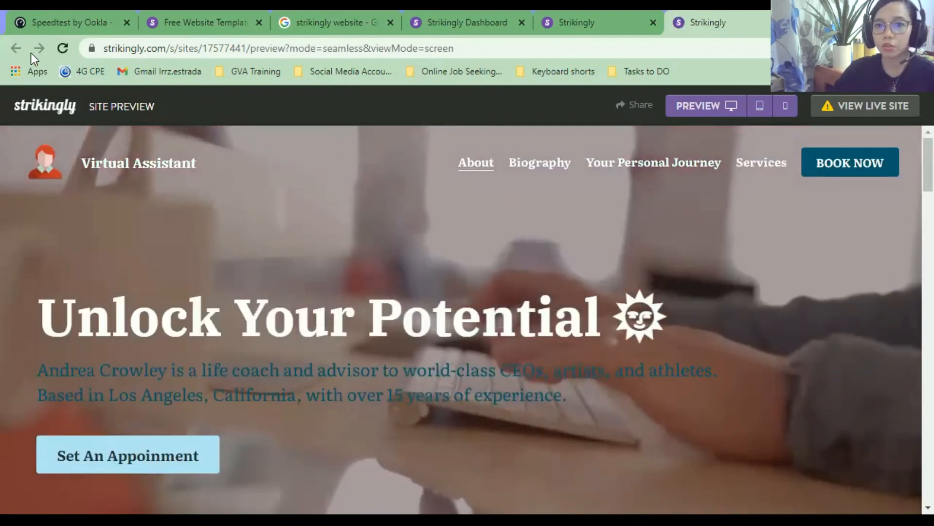
Exit the editor and check the site's current web address from the dashboard.
left_click(617, 36)
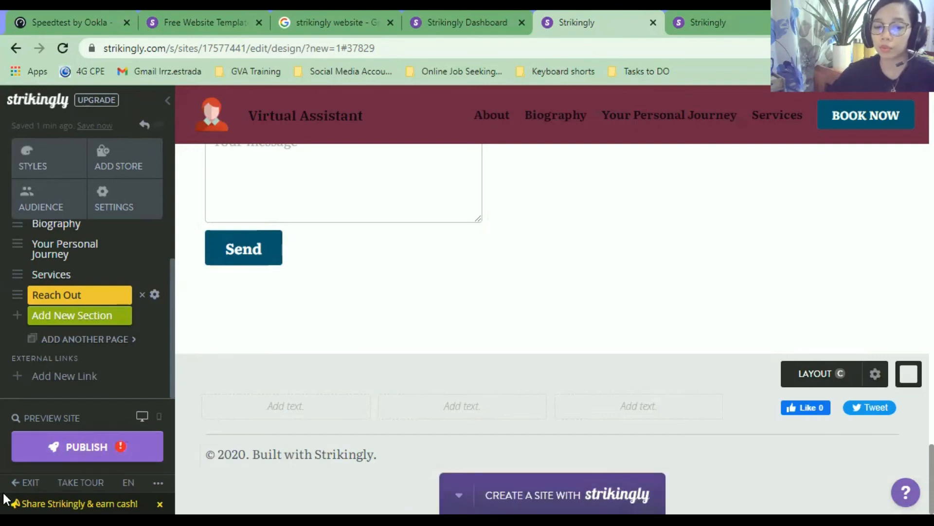
left_click(27, 483)
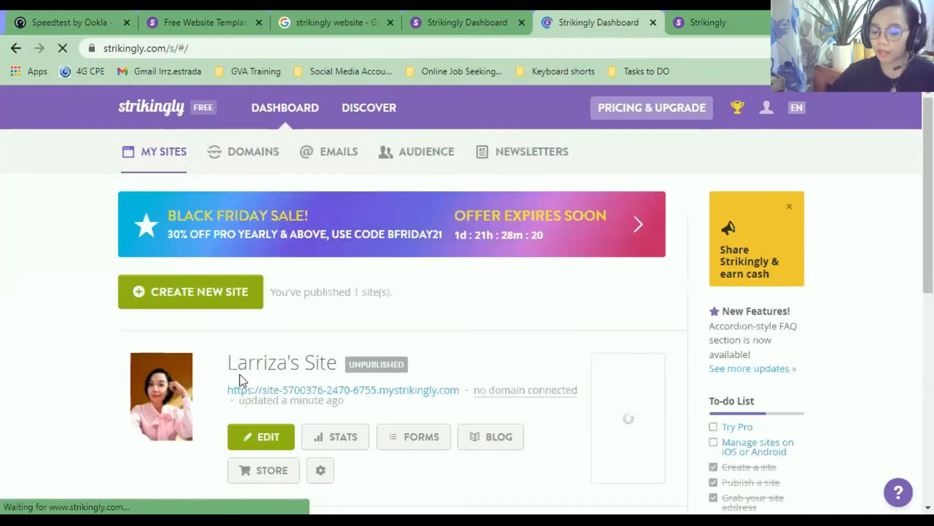
scroll(239, 380, "down", 5)
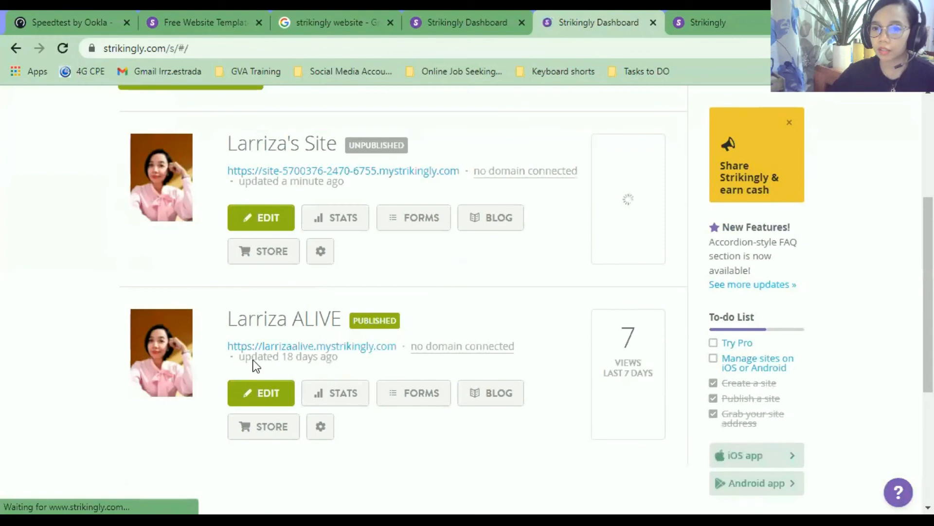
scroll(243, 370, "up", 2)
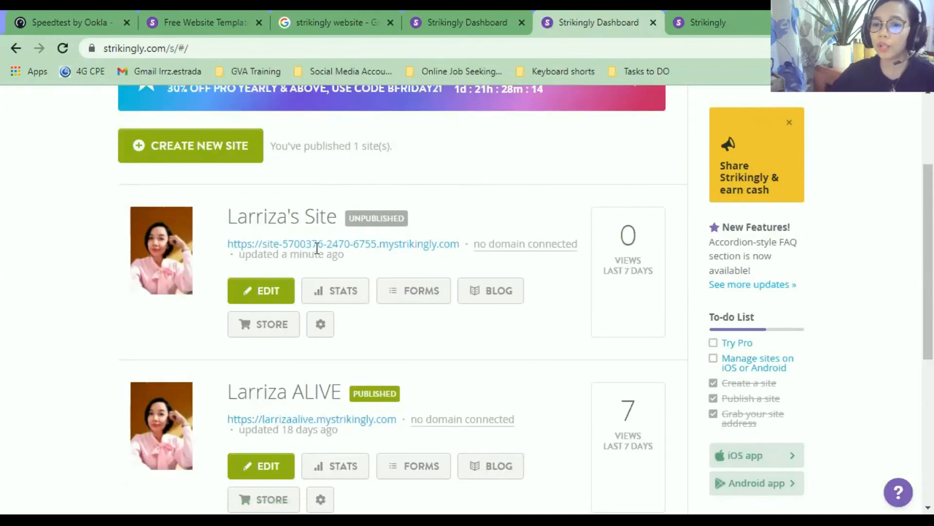
left_click(333, 245)
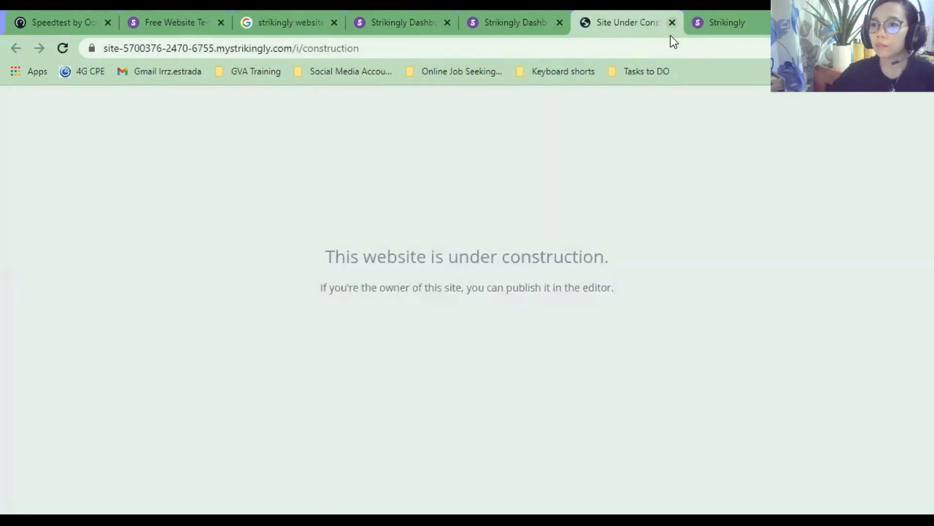
left_click(672, 33)
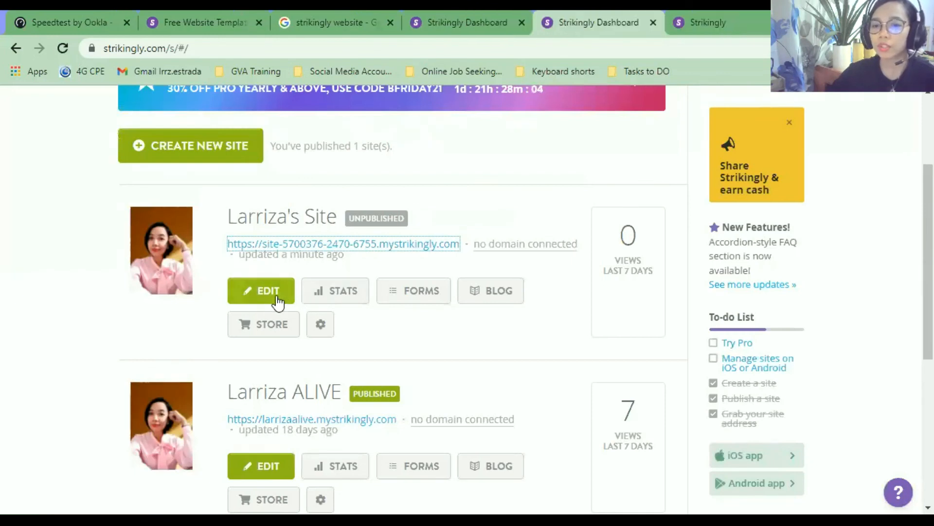
Reopen the site in the editor and go to its Settings.
left_click(321, 327)
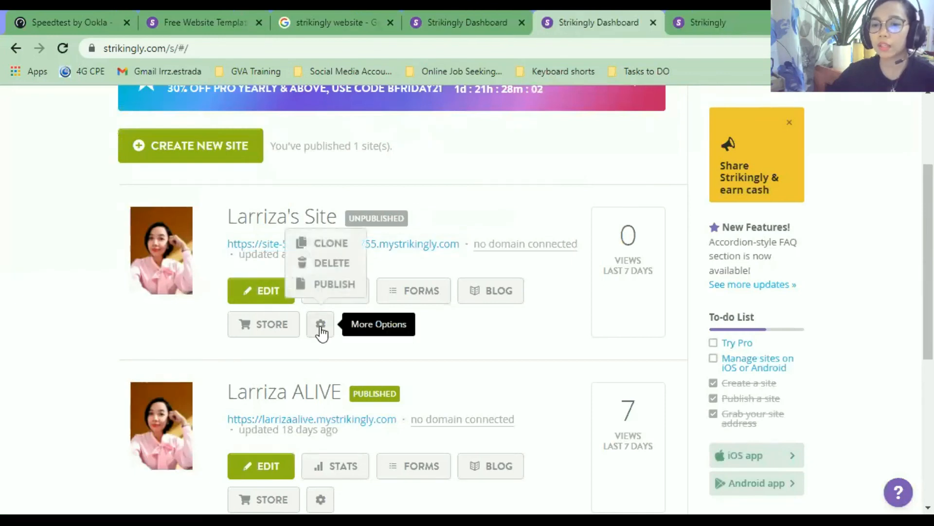
left_click(275, 295)
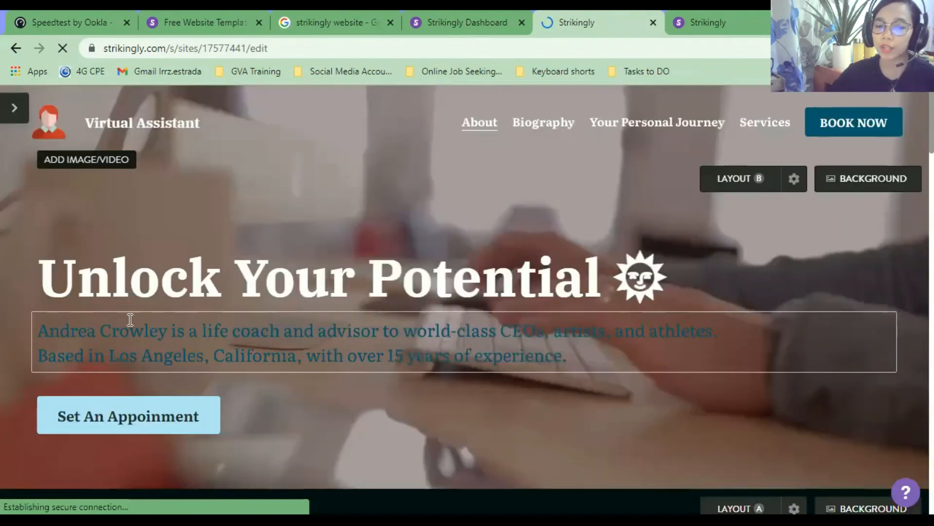
left_click(10, 113)
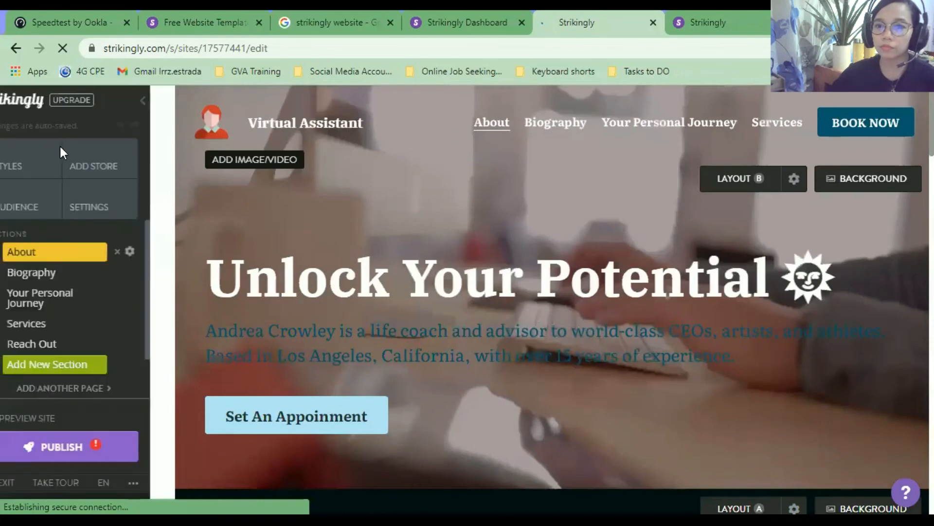
left_click(121, 207)
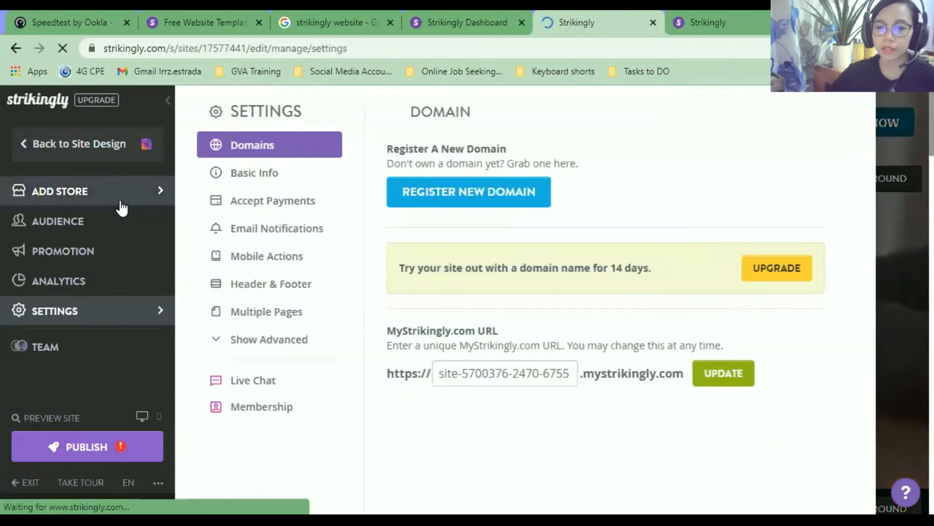
Replace the old subdomain in the MyStrikingly URL field with 'samplevirtualassistant'.
left_click(521, 375)
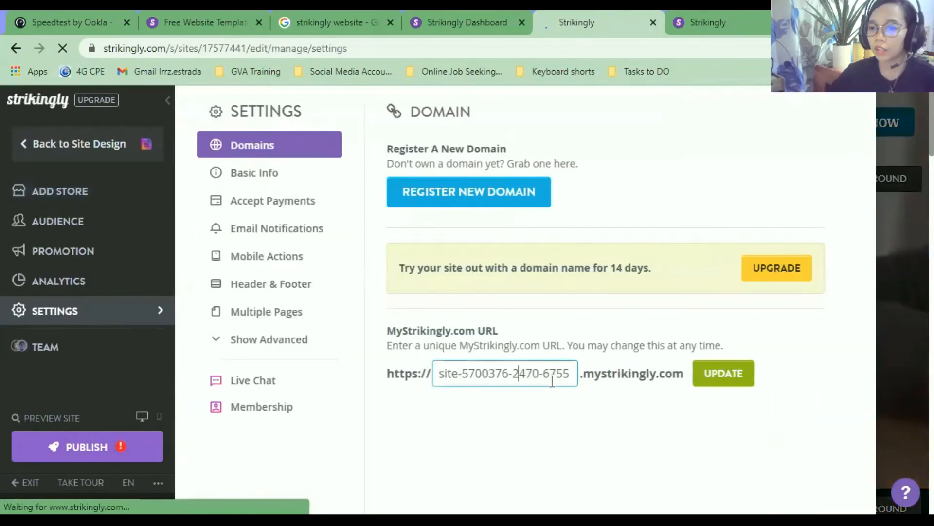
left_click_drag(560, 373, 396, 351)
left_click_drag(569, 373, 407, 366)
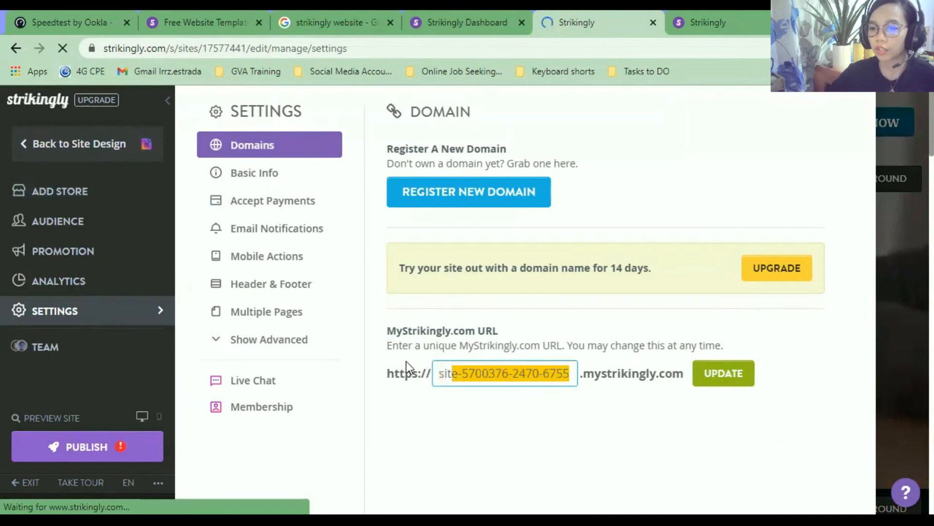
key("BackSpace")
key("BackSpace")
key("BackSpace")
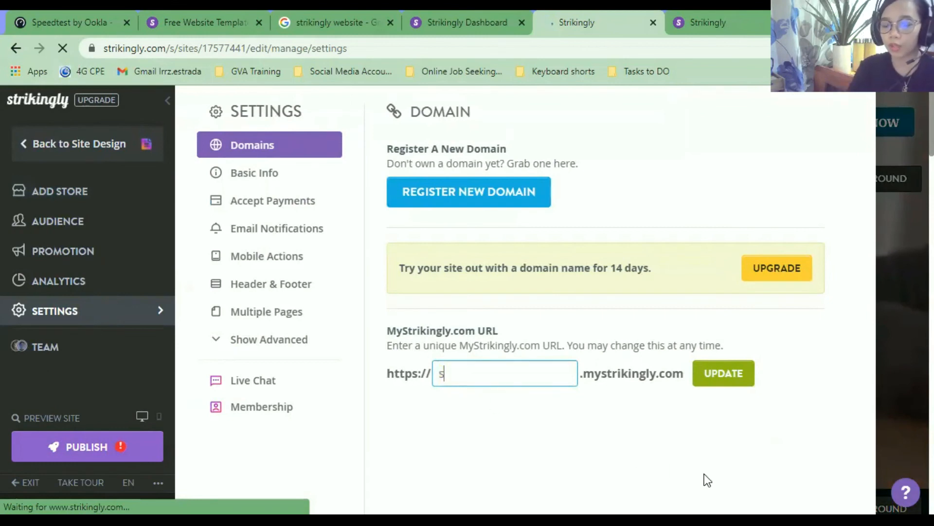
type("ampo")
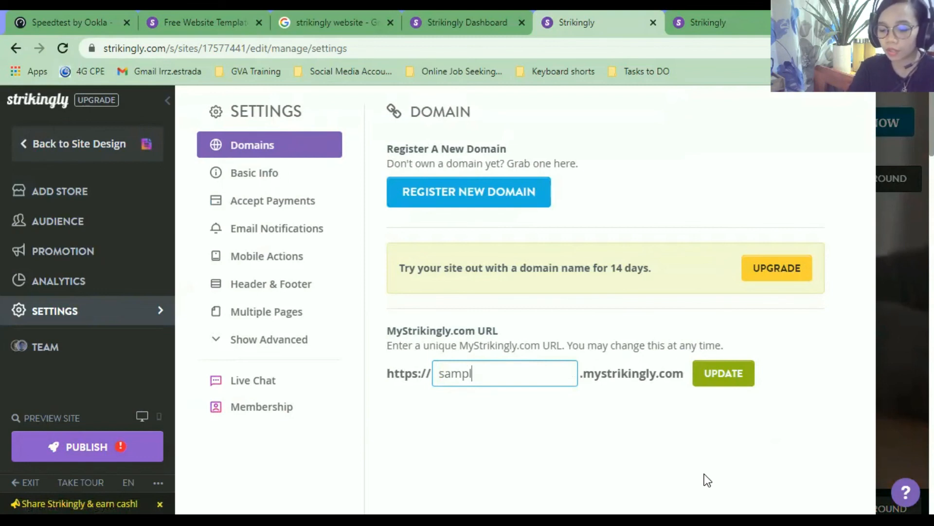
type("evirtual")
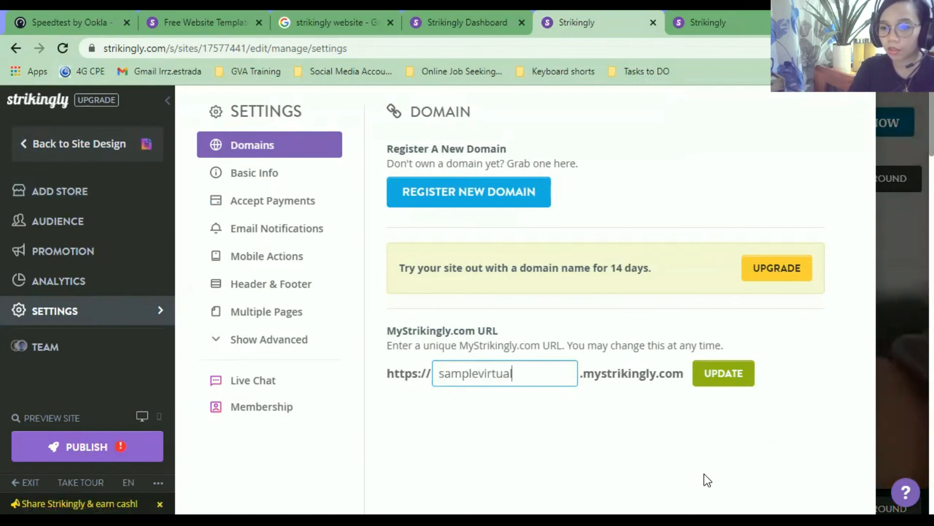
type("assistant")
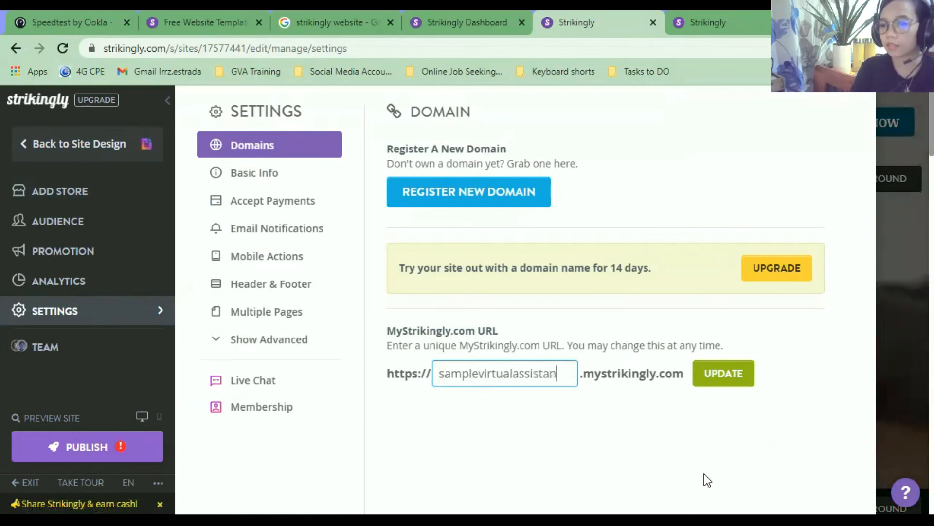
key("Left")
key("Left")
key("Left")
key("Left")
key("Left")
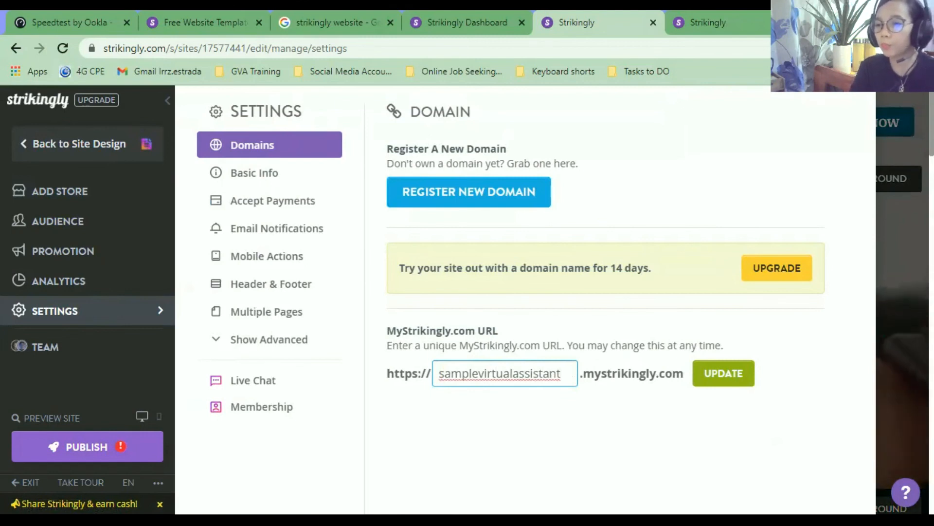
key("Right")
key("Right")
key("Right")
key("Right")
key("Right")
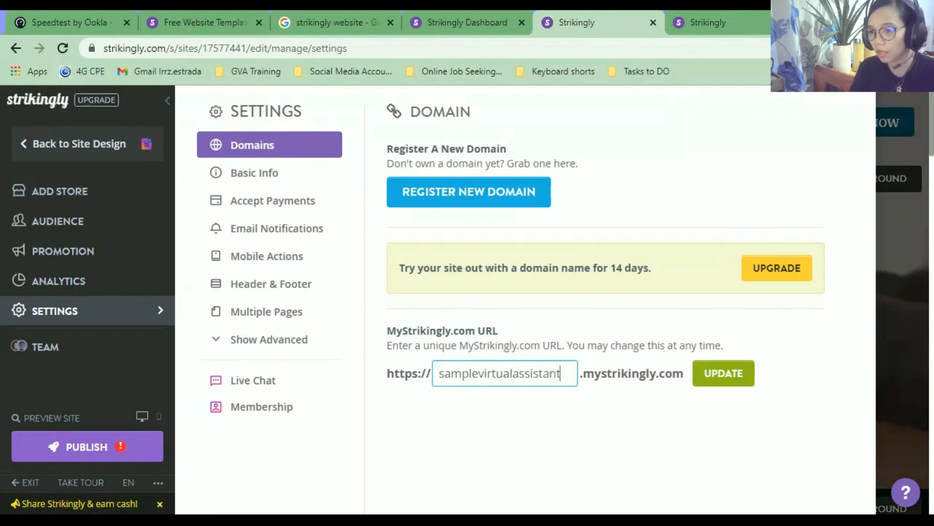
Remove stray characters from the subdomain and save the new site URL.
type("215")
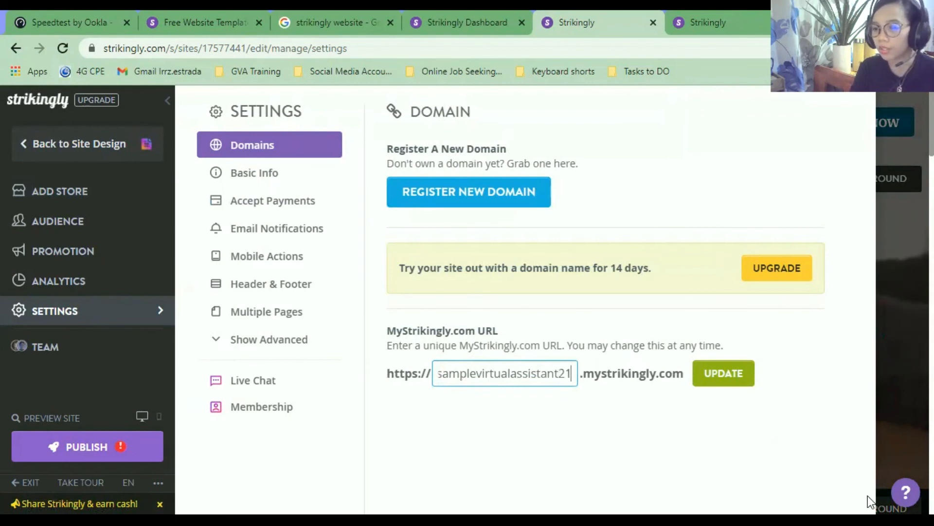
key("BackSpace")
key("BackSpace")
key("BackSpace")
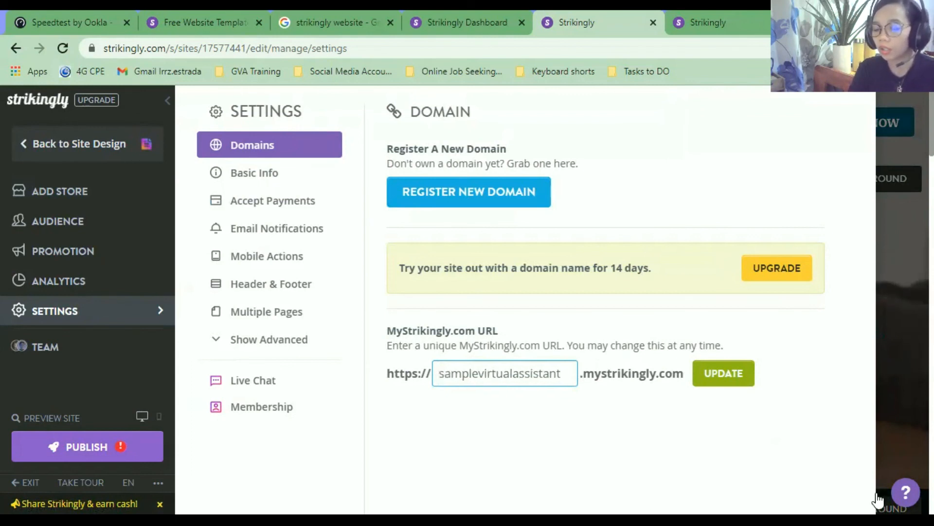
type("-")
key("BackSpace")
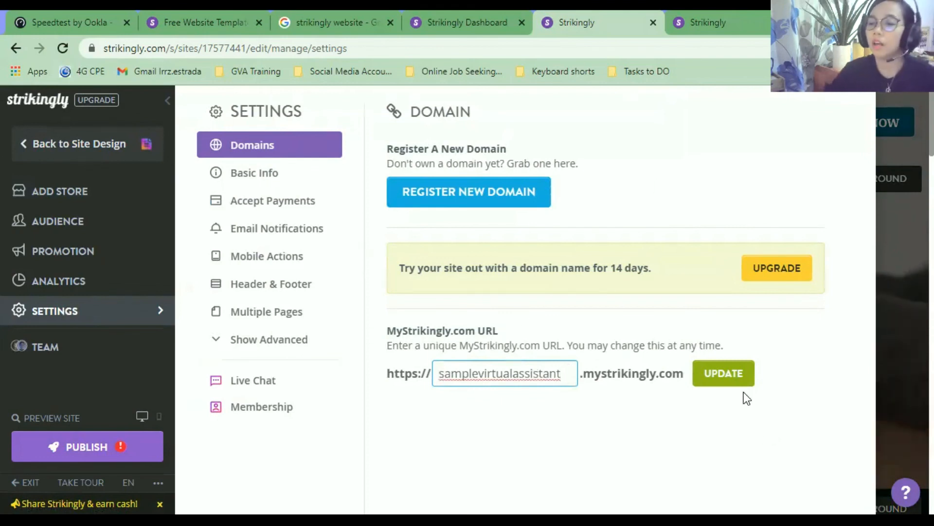
left_click(717, 379)
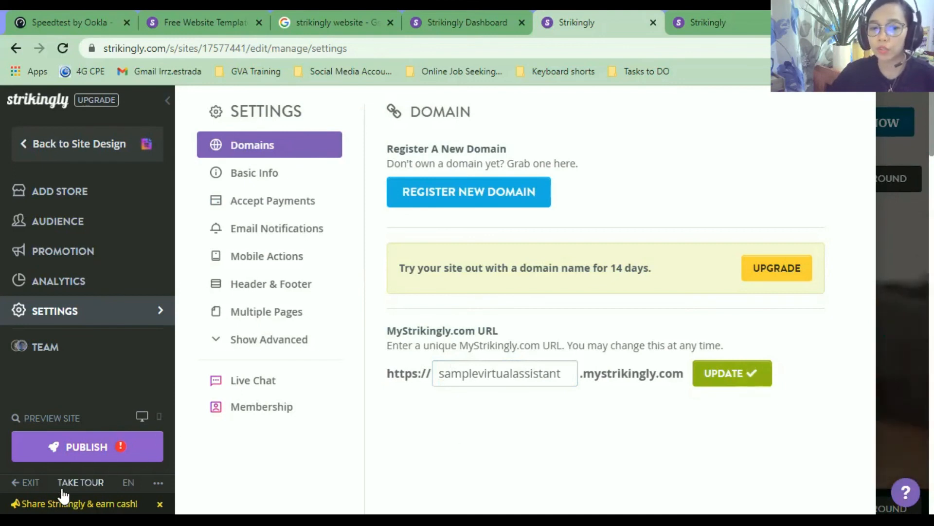
left_click(22, 484)
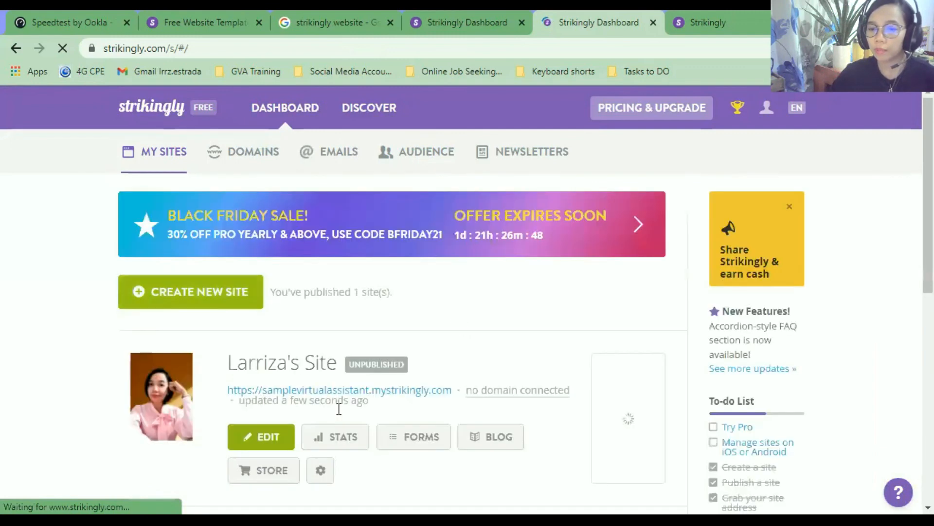
Confirm the dashboard lists the site at samplevirtualassistant.mystrikingly.com.
scroll(224, 323, "down", 1)
left_click_drag(228, 317, 457, 322)
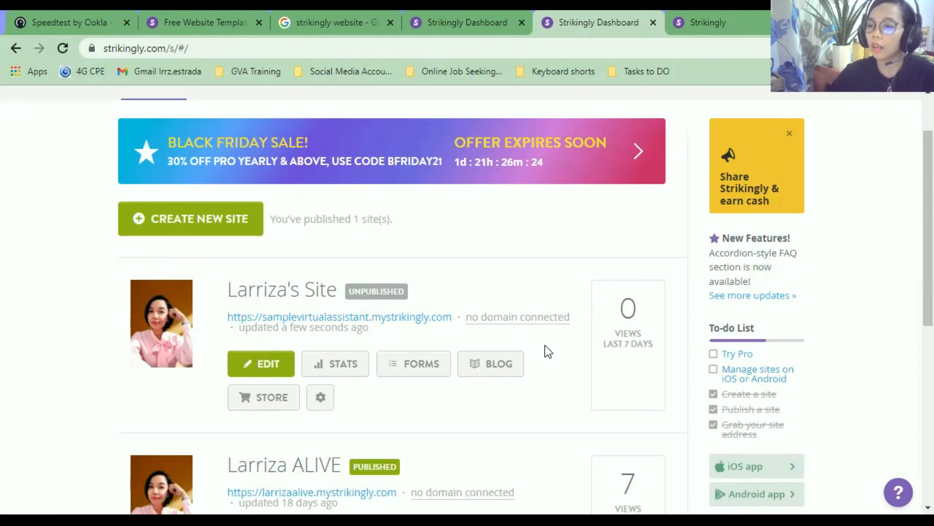
scroll(546, 346, "up", 2)
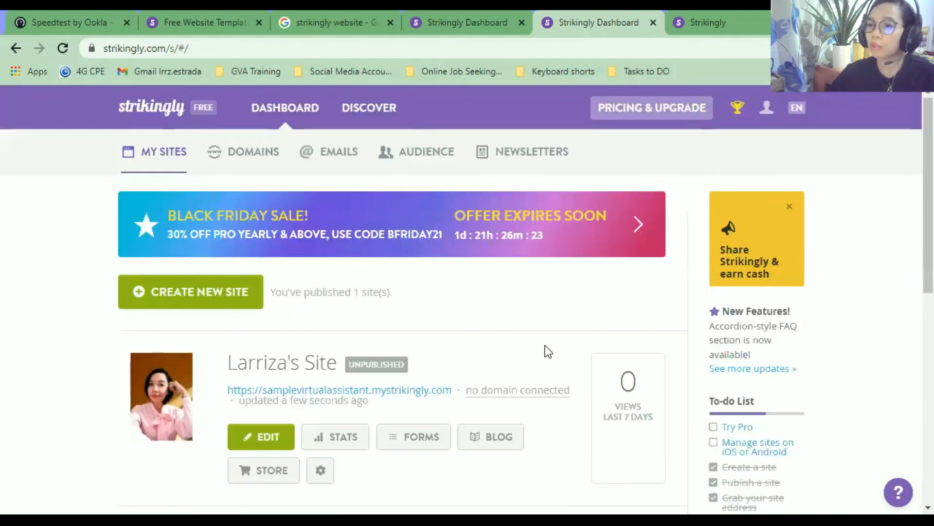
left_click(137, 48)
left_click(68, 236)
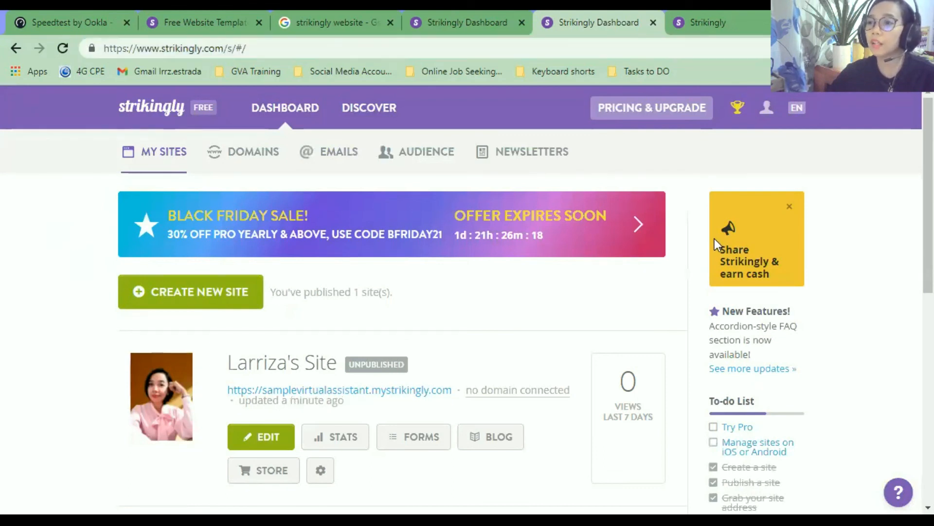